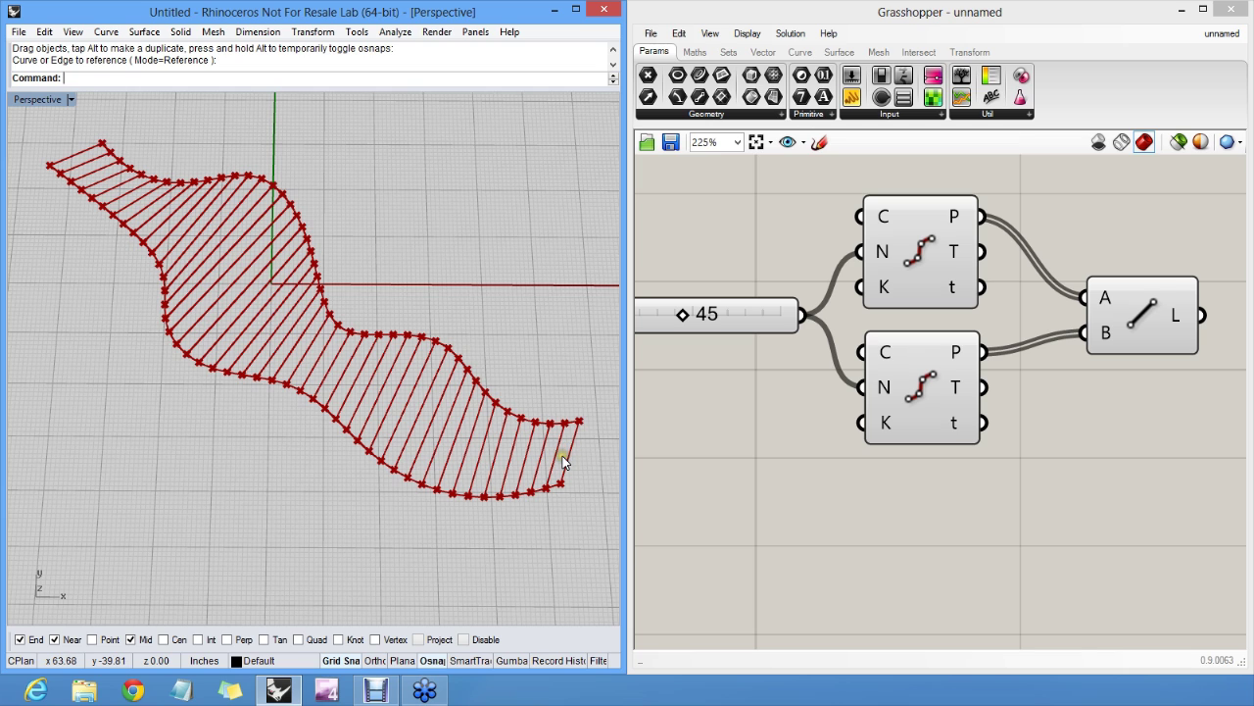
Show the lower curve's control points and reshape its far end and middle bends by repositioning several points.
left_click(556, 490)
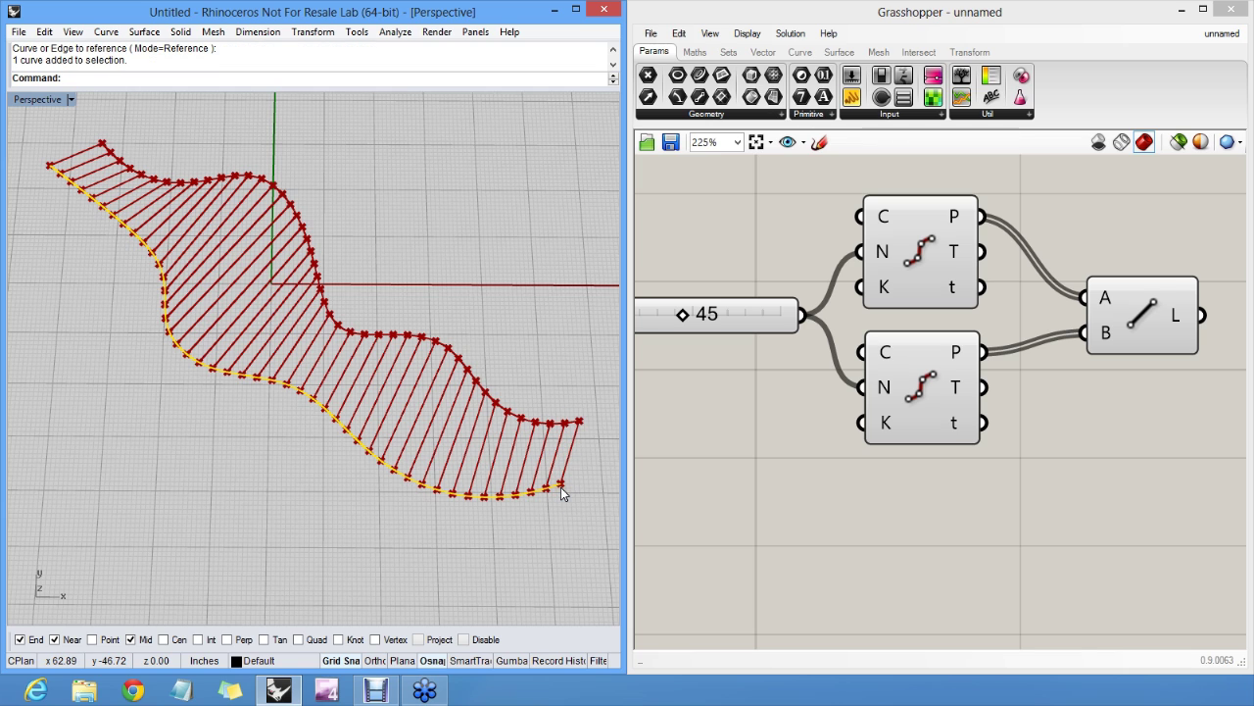
key("F10")
left_click_drag(561, 485, 596, 461)
left_click_drag(497, 507, 474, 455)
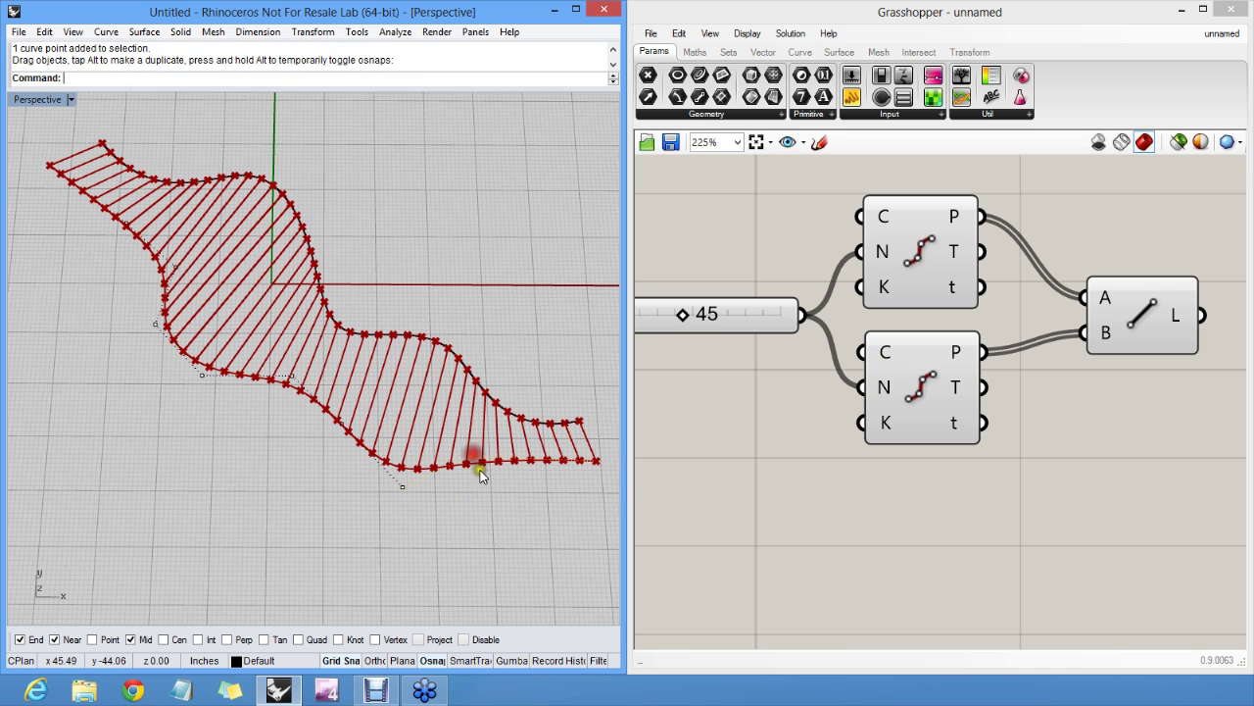
left_click_drag(402, 487, 403, 509)
left_click_drag(293, 375, 288, 346)
left_click_drag(125, 224, 113, 204)
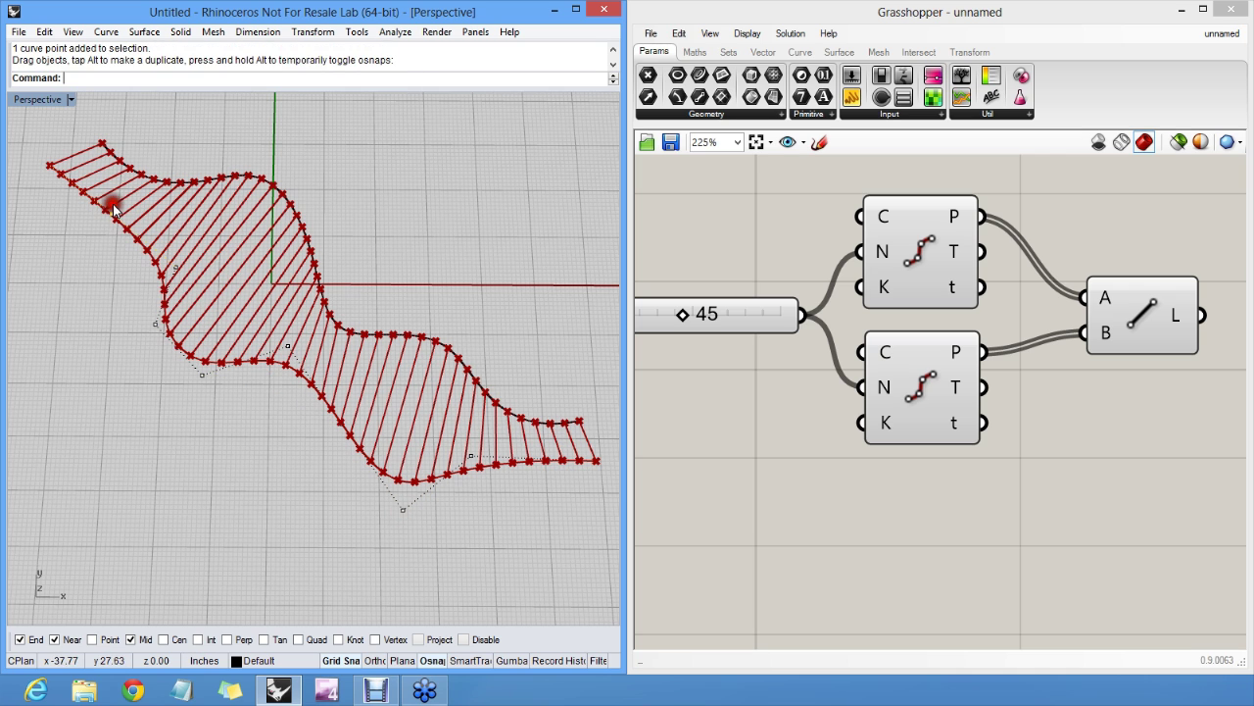
Move the lower curve's upper-left end point slightly inward and finish editing its control points.
left_click(103, 143)
left_click(48, 165)
left_click_drag(49, 166, 71, 183)
left_click(130, 191)
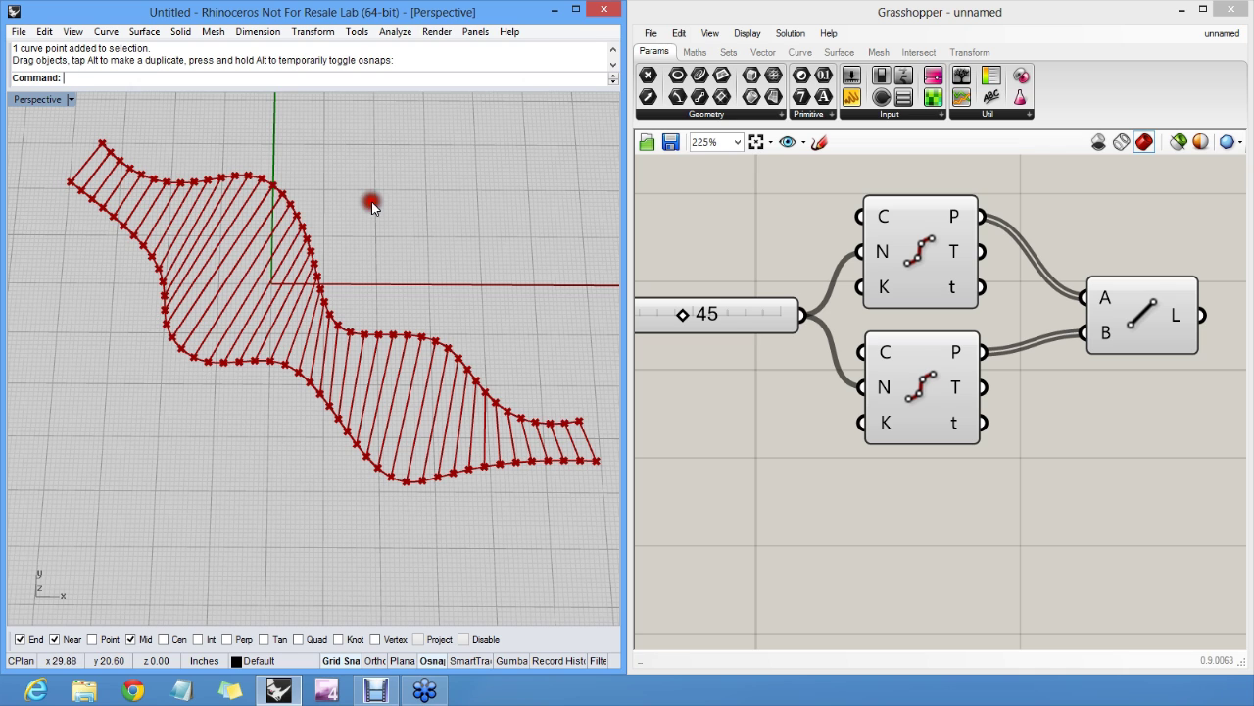
Delete the Count slider, both Divide Curve components and the Line component from the Grasshopper canvas.
scroll(995, 334, "down", 3)
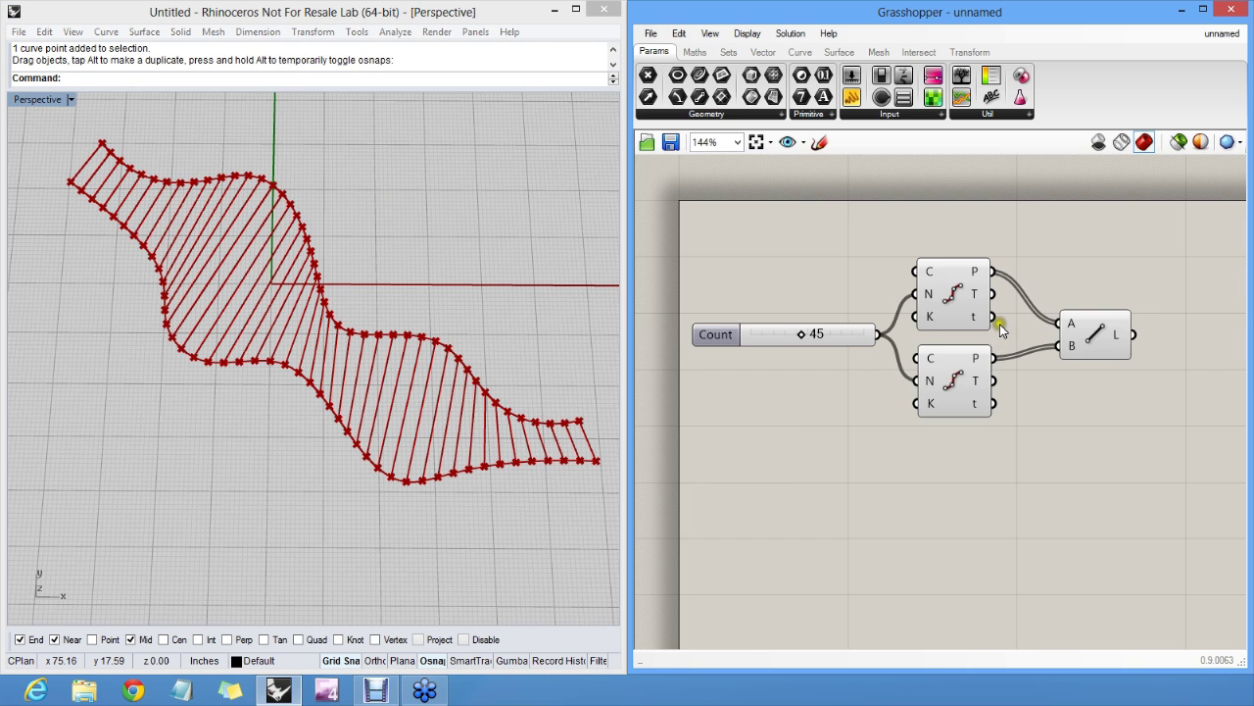
scroll(1000, 324, "up", 1)
left_click_drag(1133, 461, 767, 233)
key("Delete")
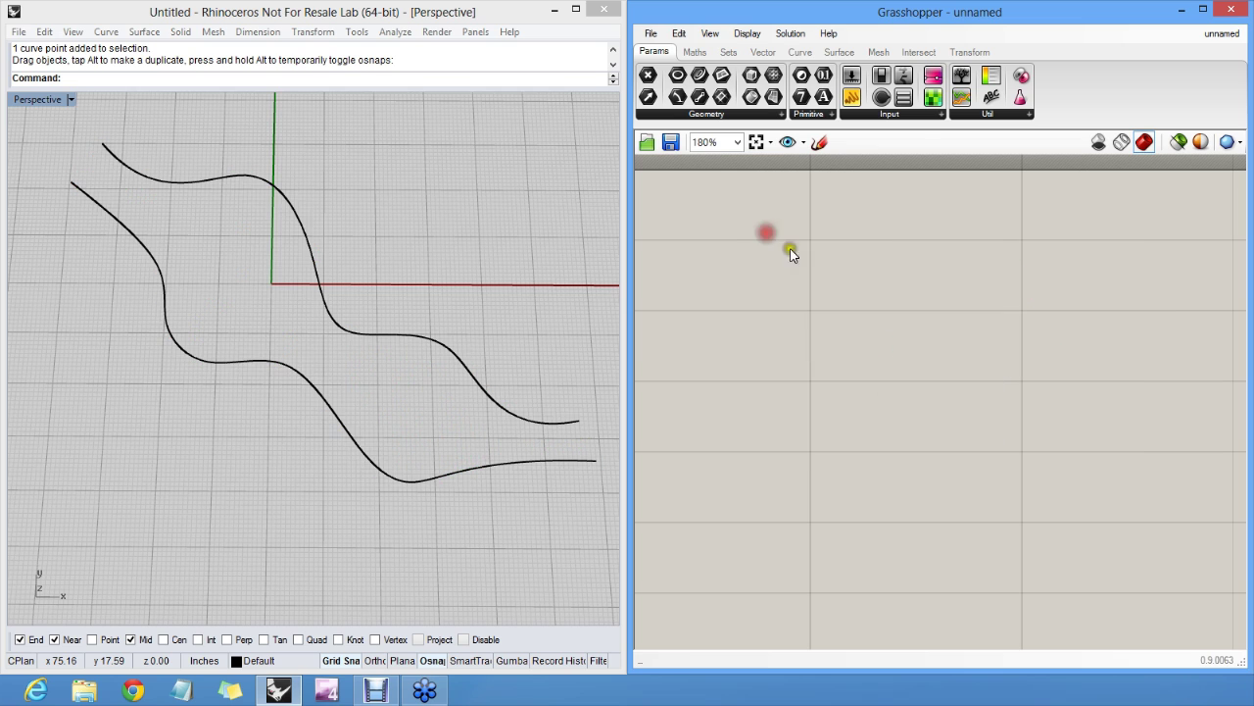
right_click_drag(777, 285, 880, 300)
Draw a degree-3 control point curve in Rhino running midway between the two existing curves from end to end.
left_click(377, 214)
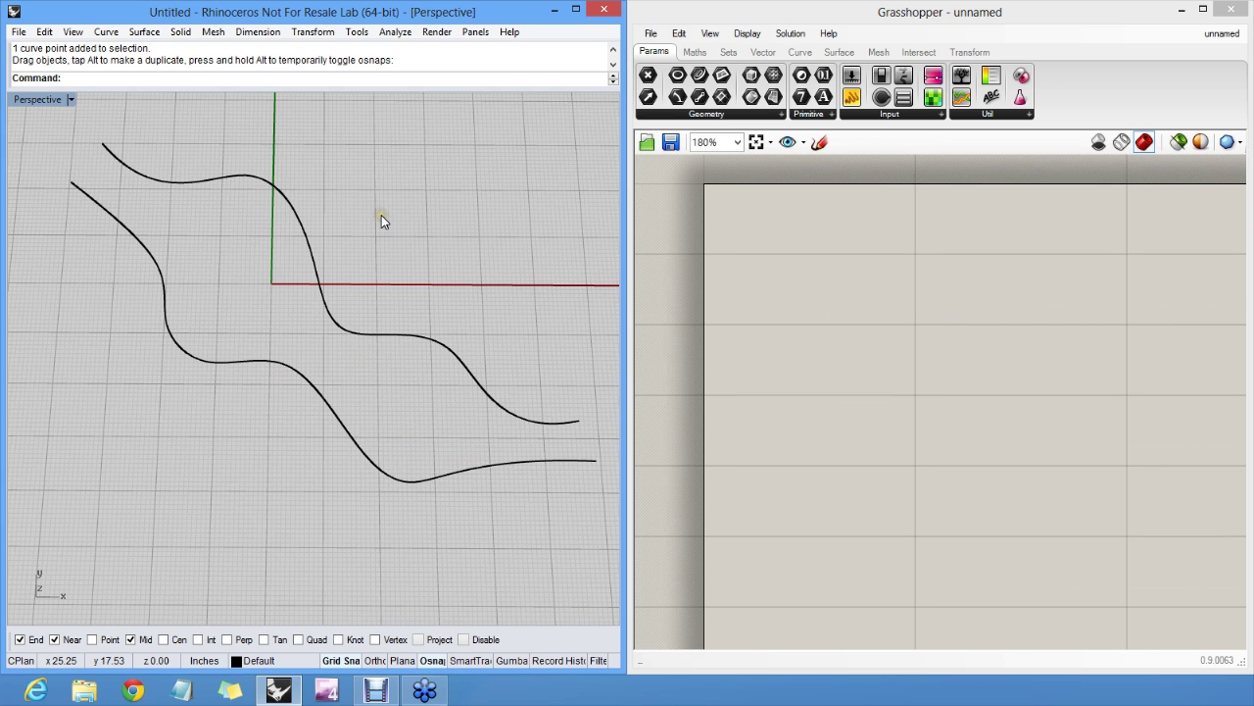
type("Curve")
key("Return")
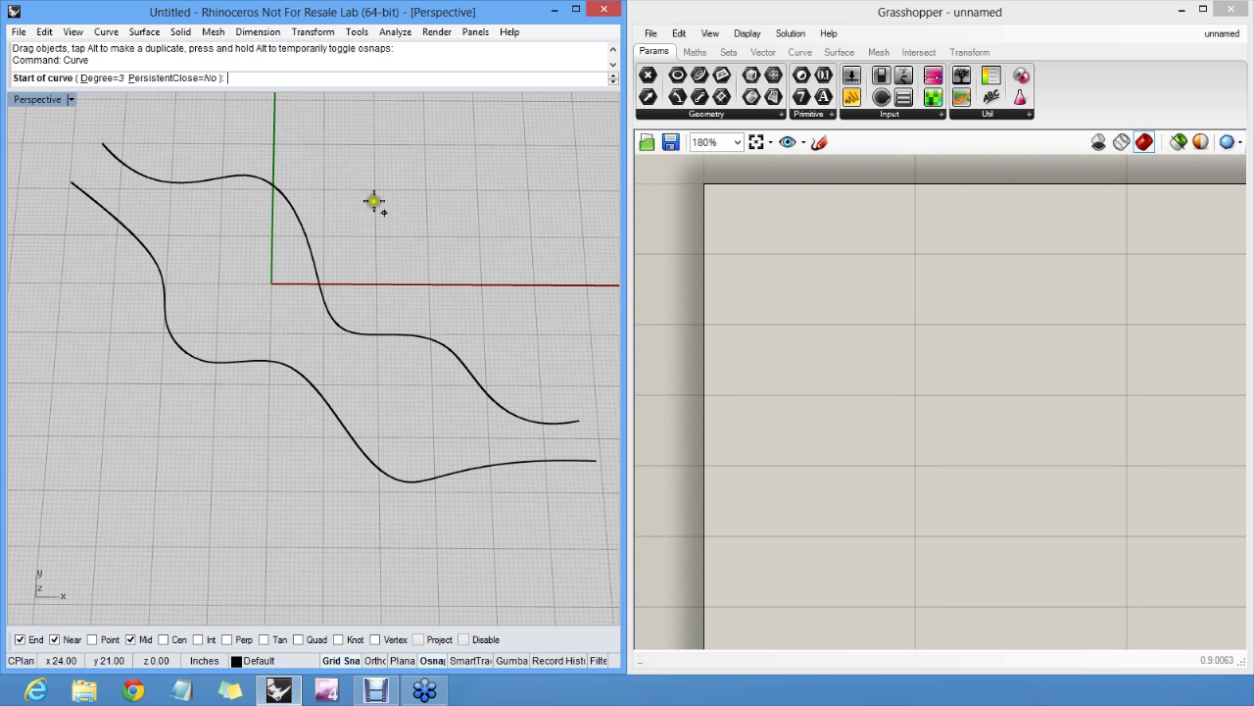
left_click(91, 169)
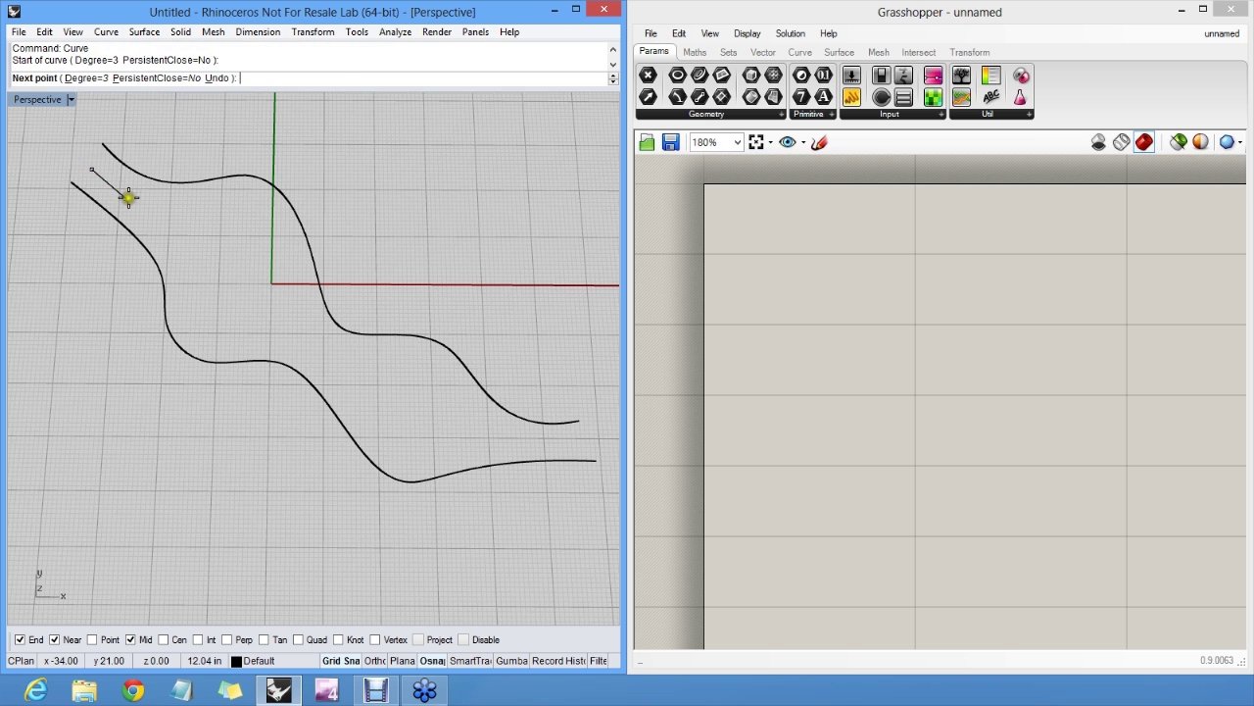
left_click(128, 200)
left_click(173, 218)
left_click(237, 243)
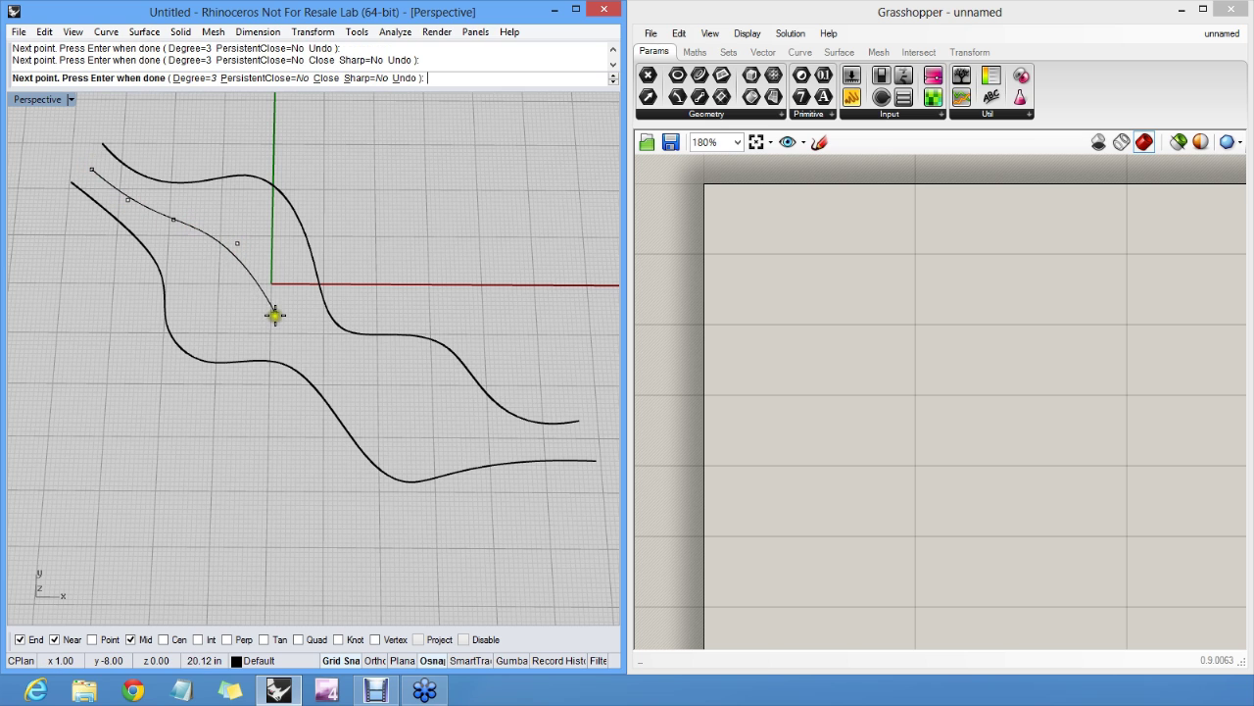
left_click(274, 321)
left_click(314, 354)
left_click(368, 389)
left_click(419, 422)
left_click(501, 439)
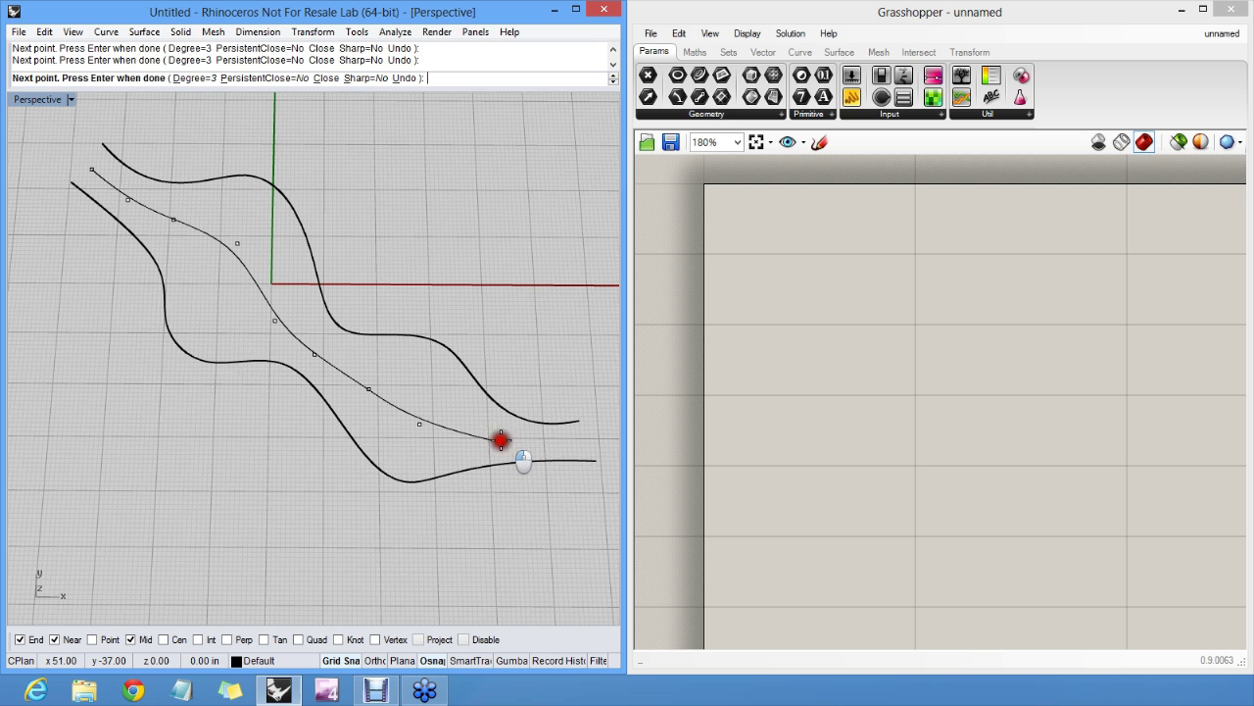
left_click(577, 438)
right_click(576, 439)
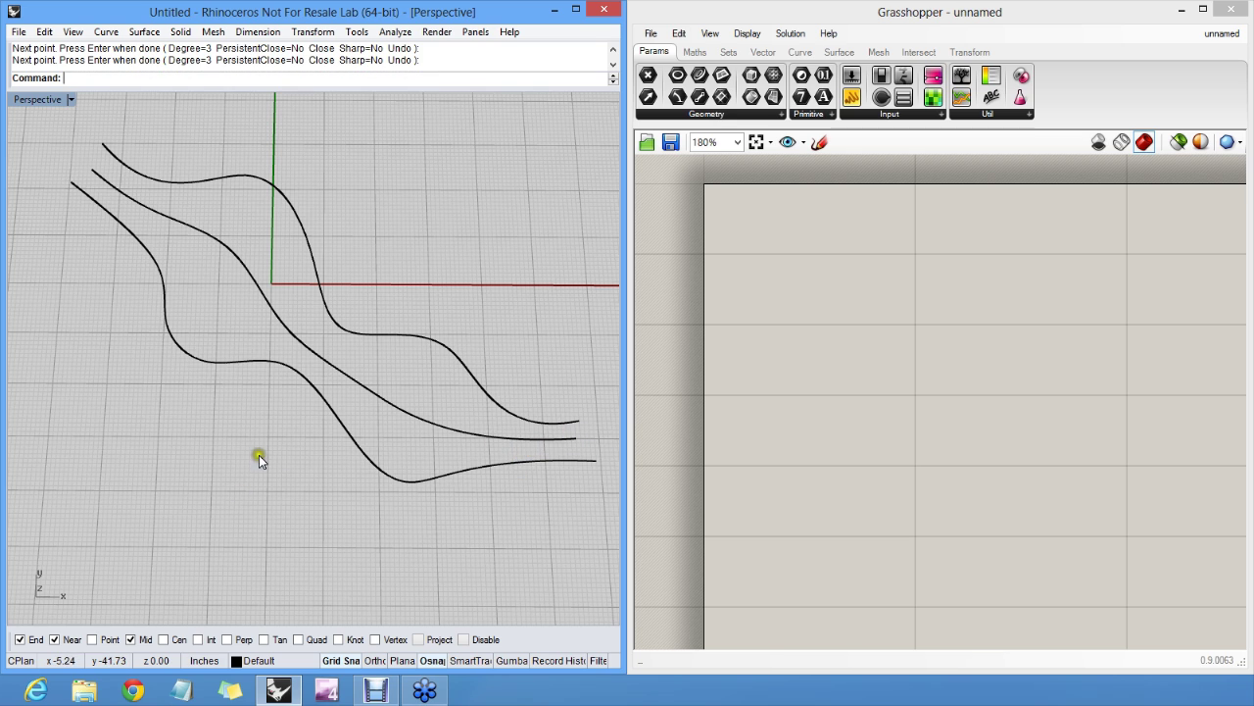
Turn off the Near and Mid object snaps, leaving only End active.
left_click(75, 640)
left_click(139, 642)
left_click(138, 642)
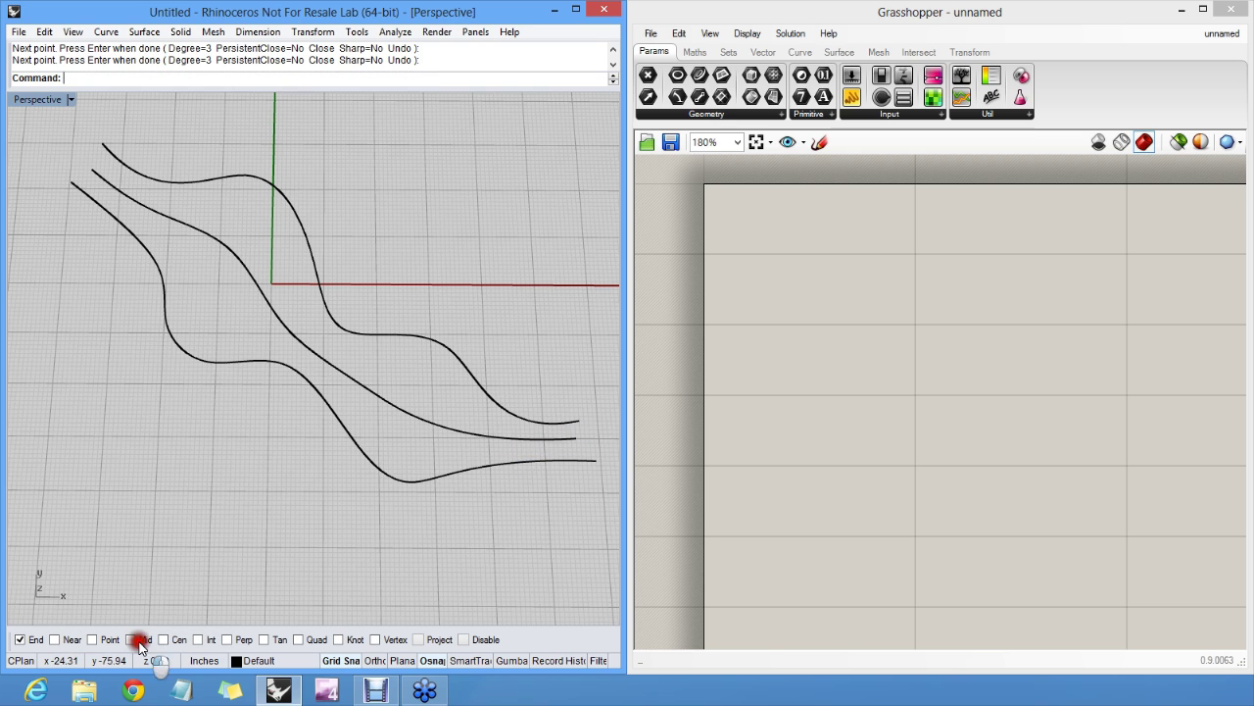
left_click(818, 411)
left_click(886, 255)
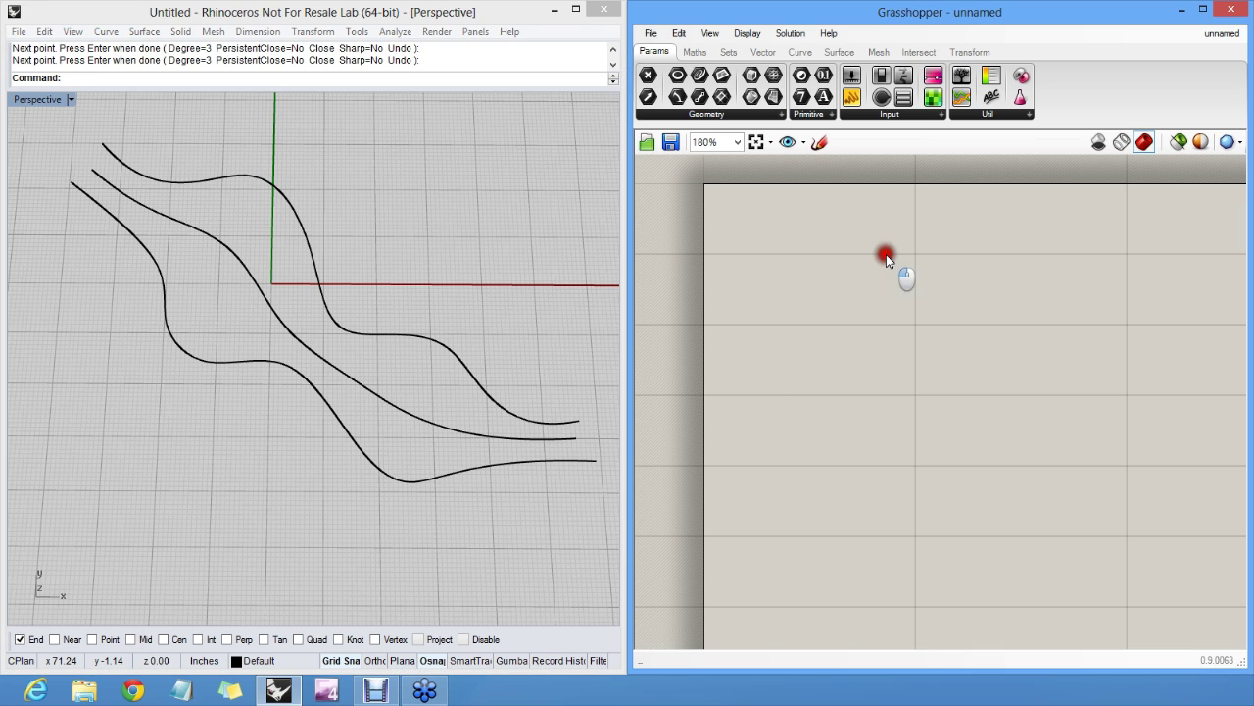
right_click_drag(886, 254, 853, 272)
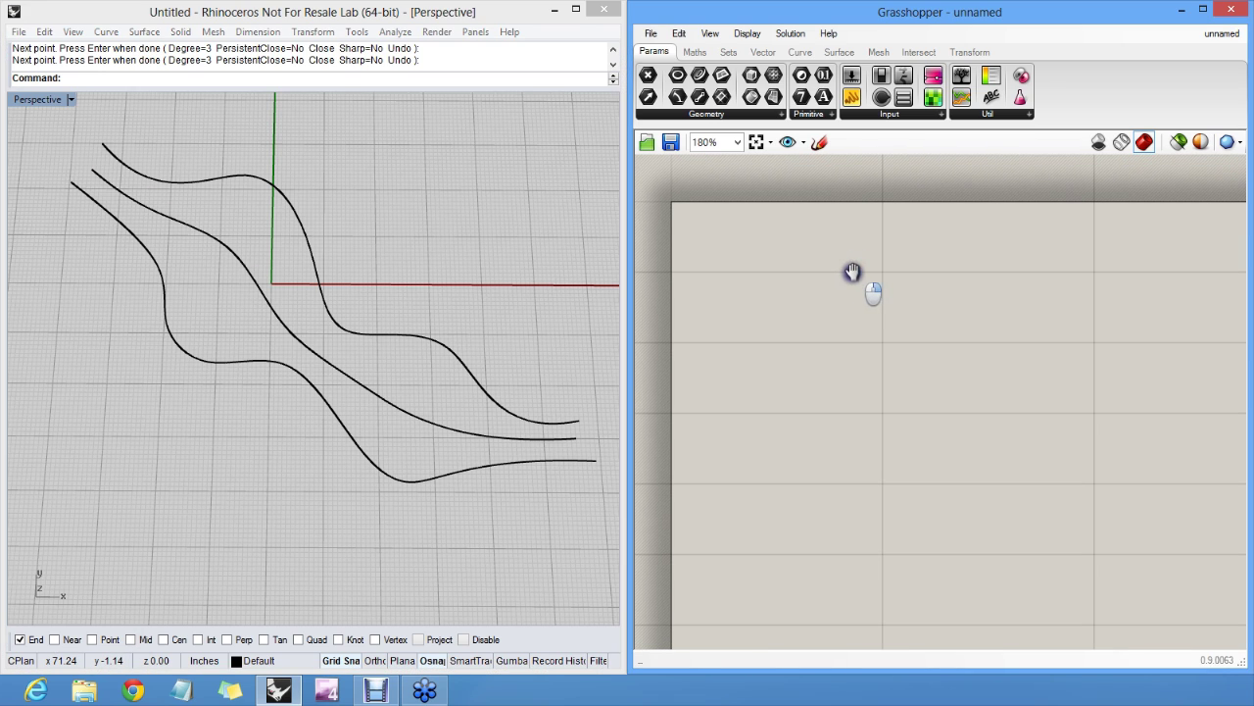
double_click(796, 292)
type("divide")
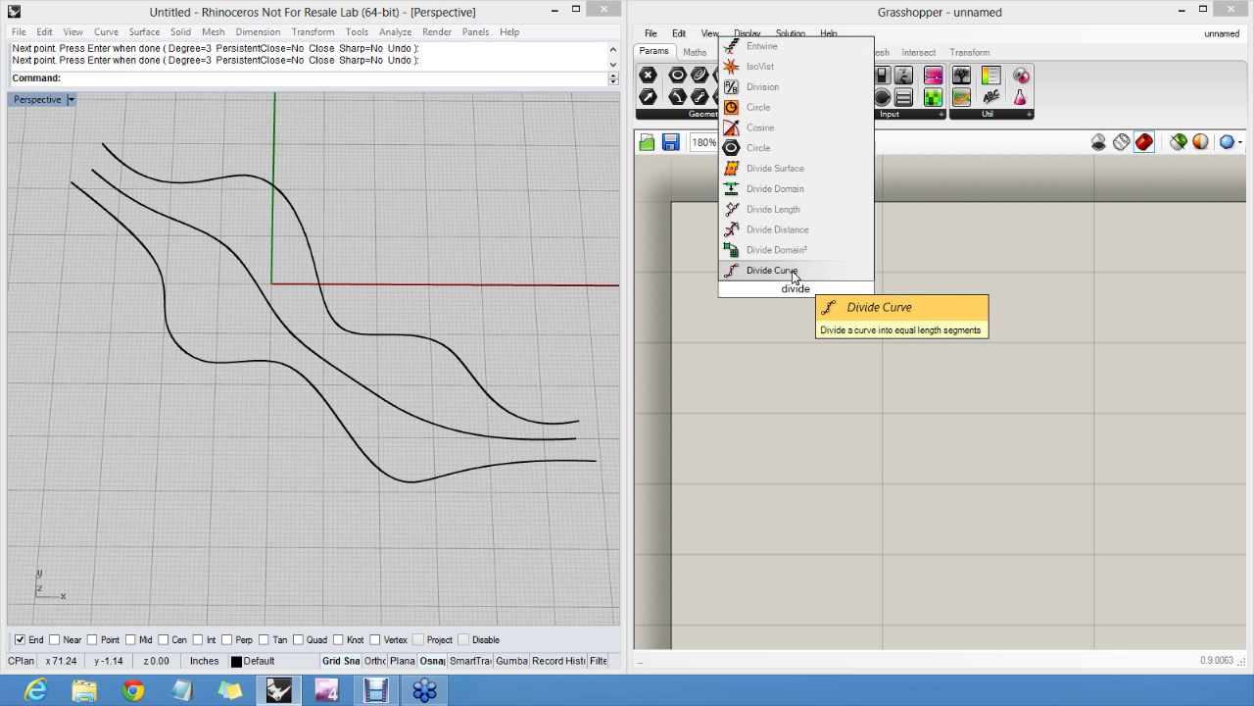
left_click(947, 235)
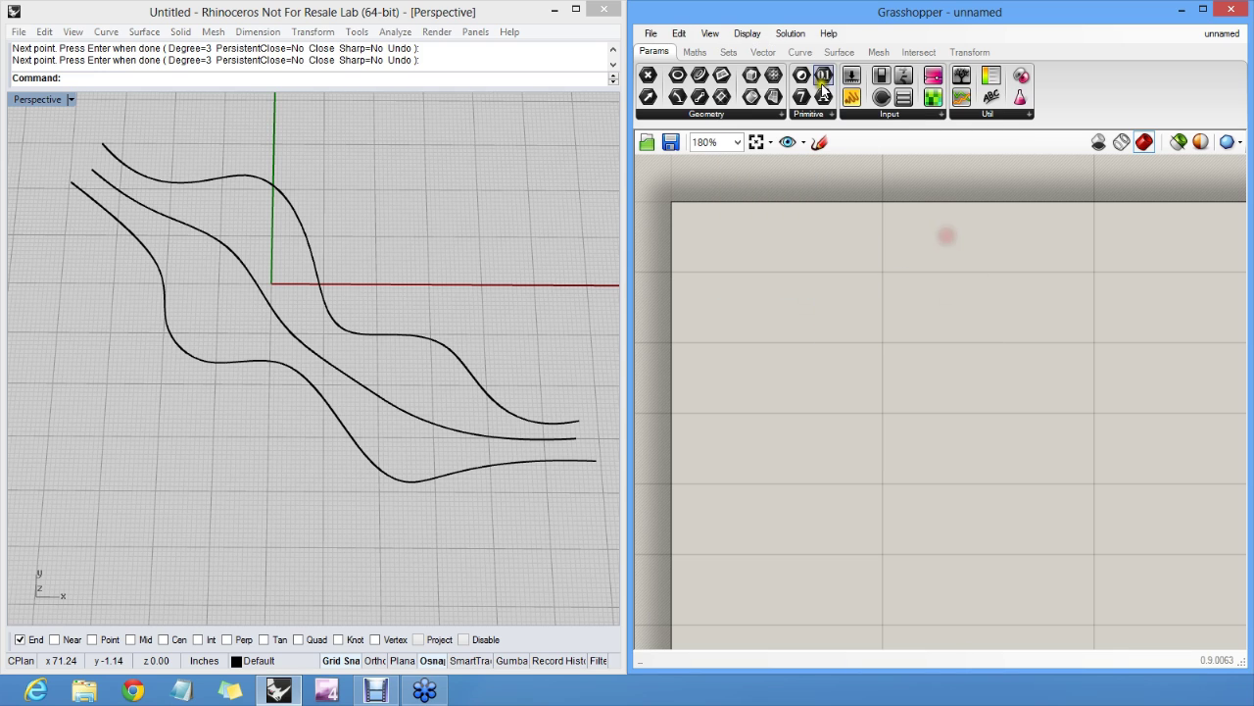
Place a Divide Curve component on the Grasshopper canvas.
left_click(795, 52)
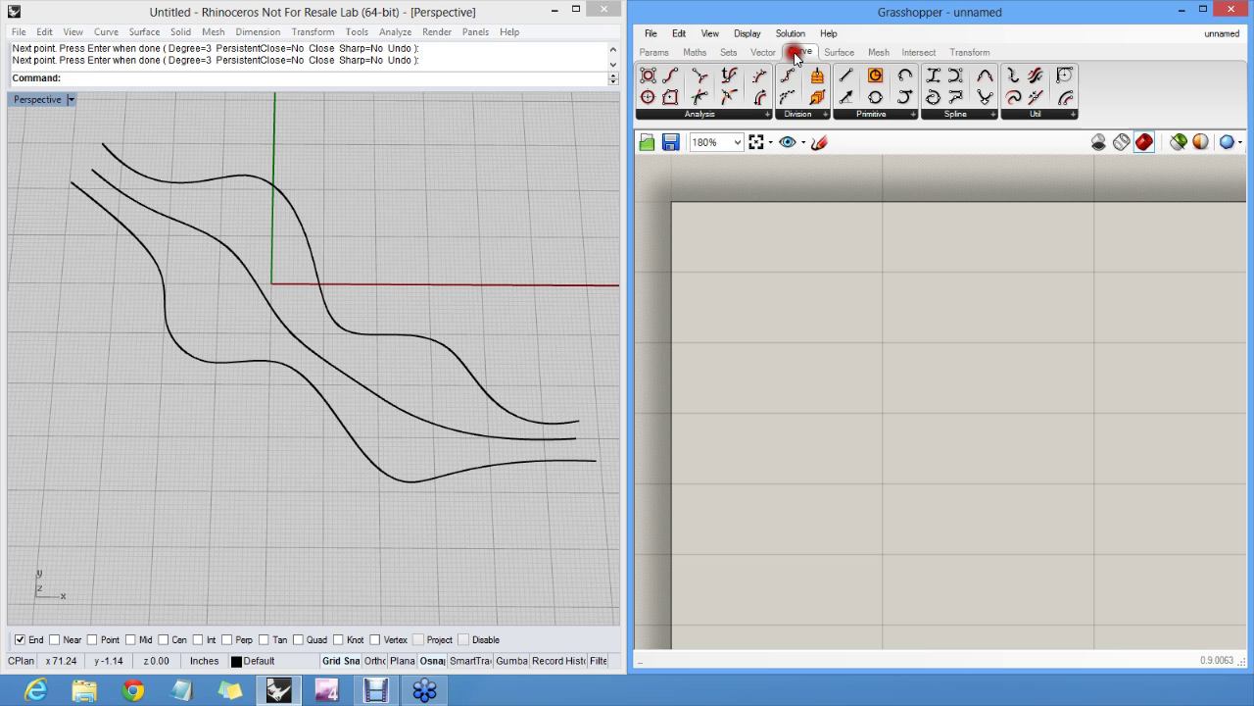
left_click(800, 114)
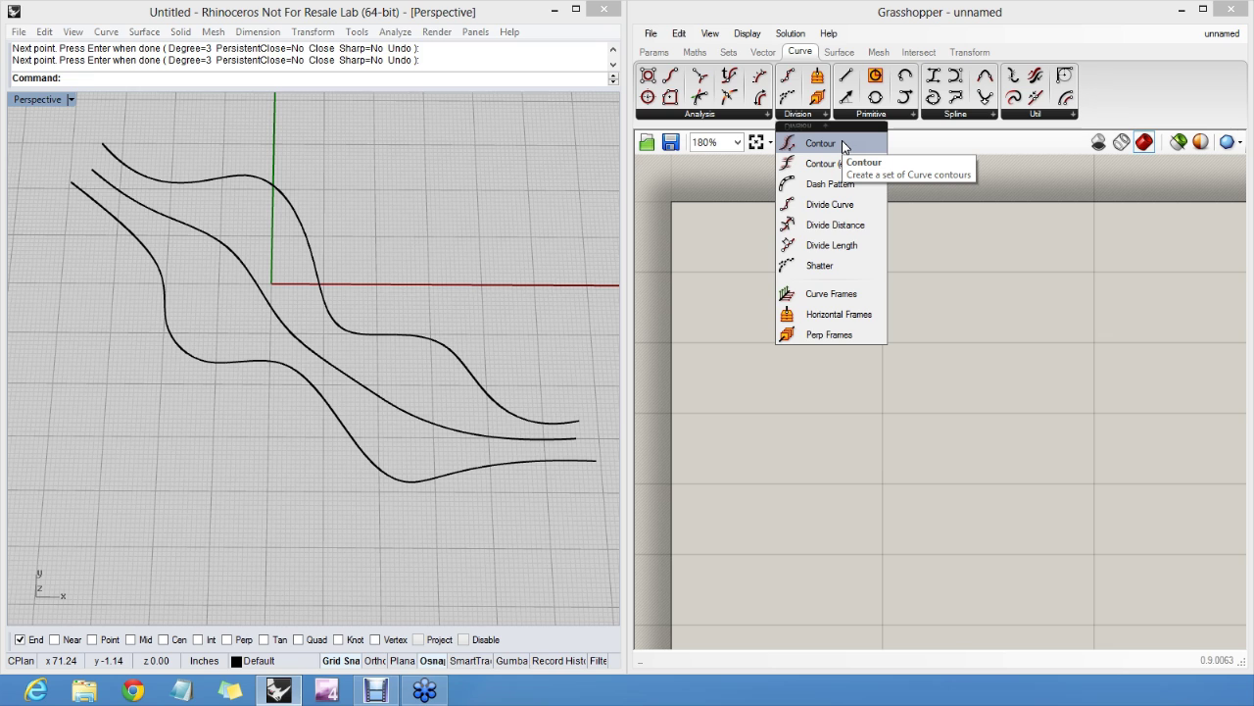
left_click(828, 208)
left_click(809, 311)
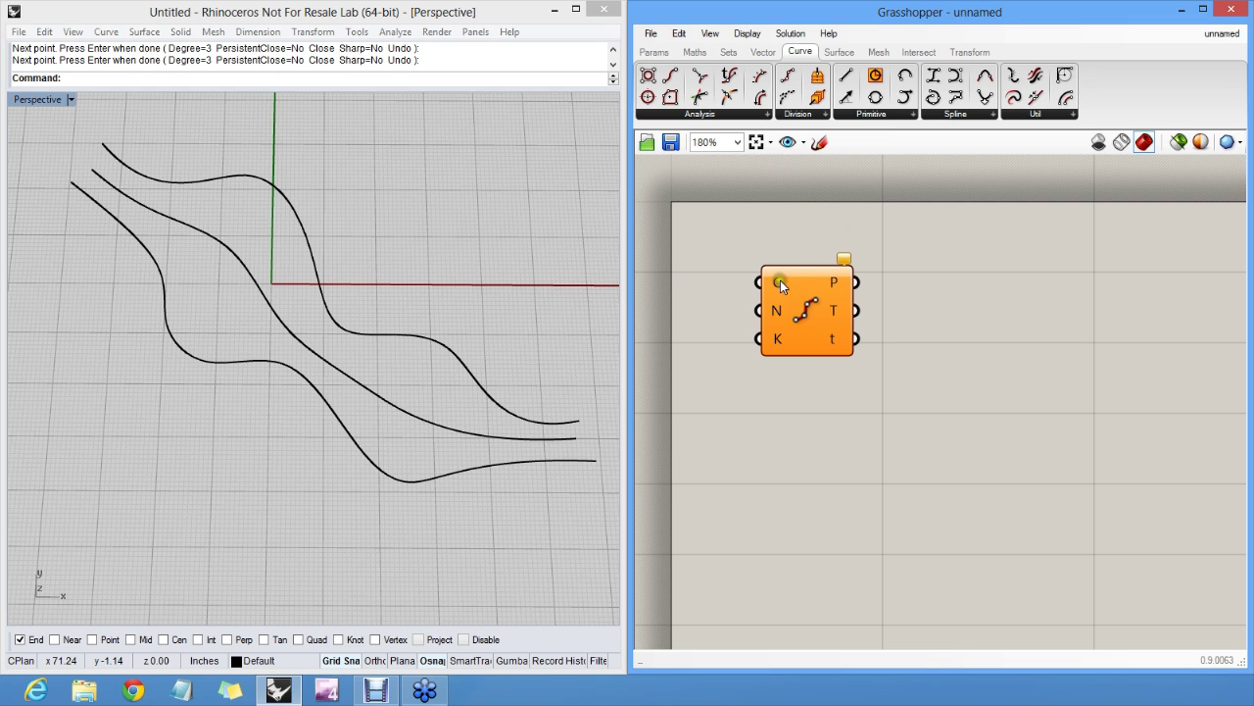
Reference the middle curve as the Divide Curve component's C input and shift the component aside to free canvas space before it.
right_click(780, 282)
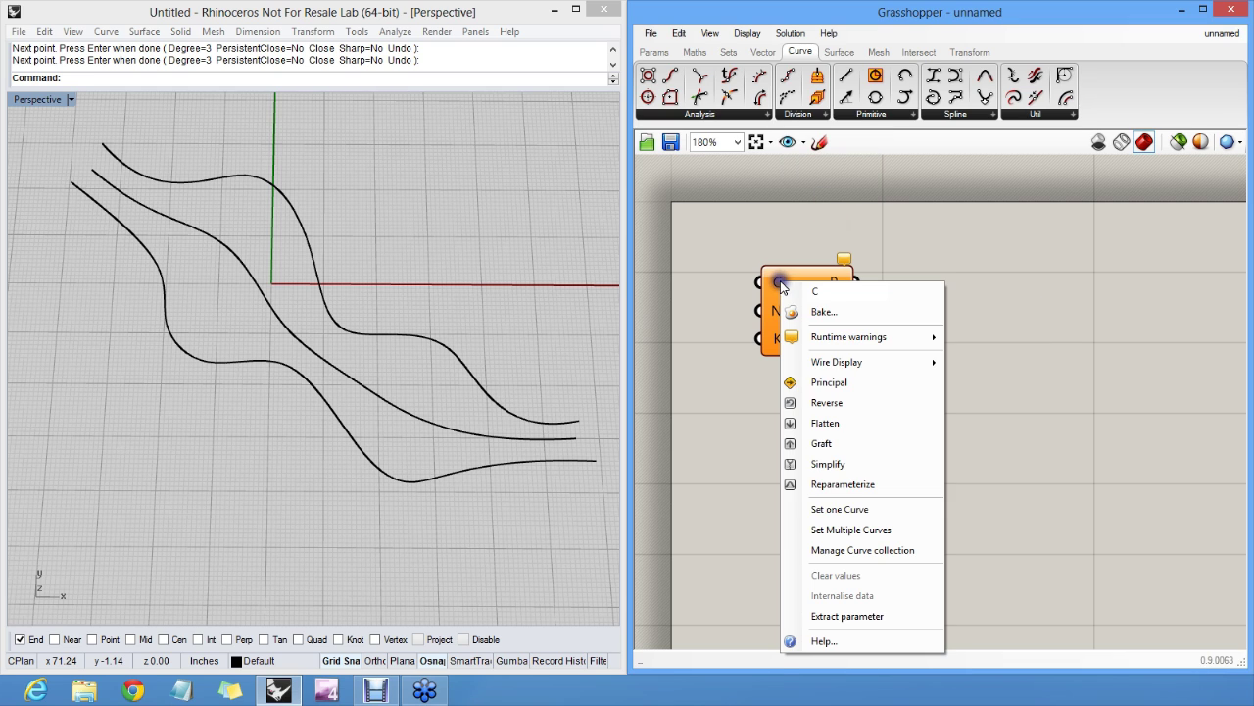
left_click(851, 509)
left_click(460, 433)
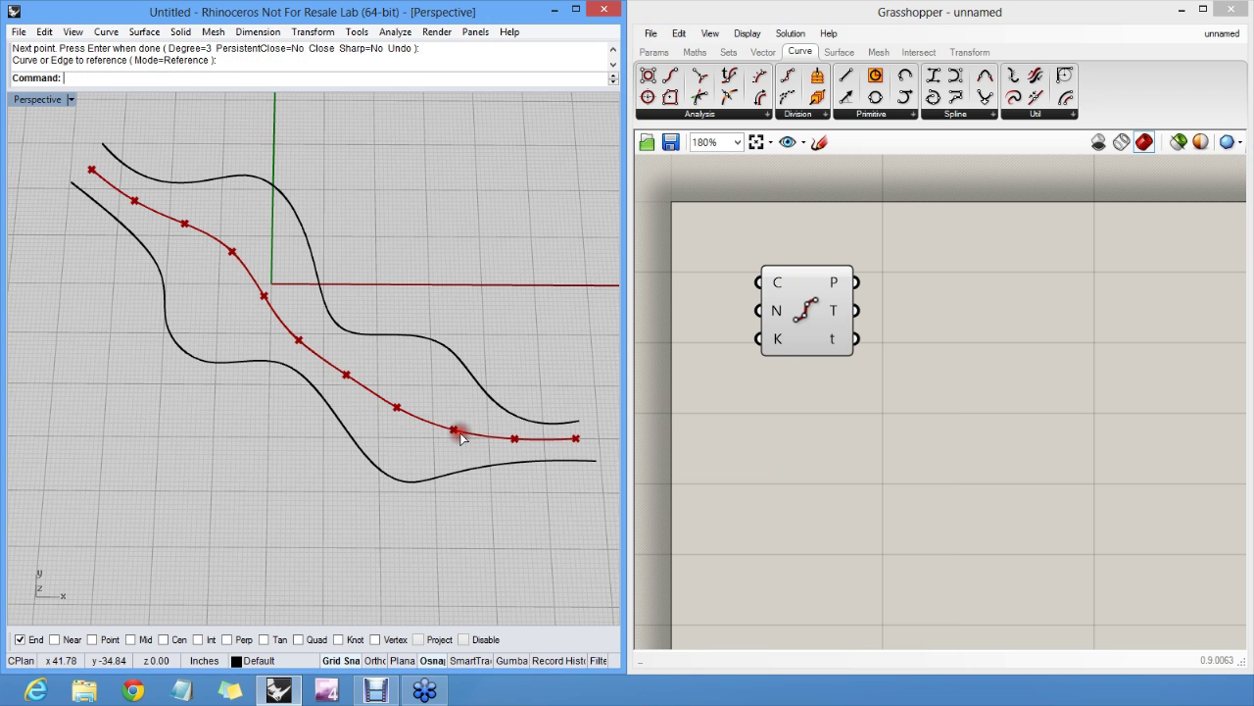
left_click_drag(807, 299, 1072, 314)
left_click(839, 316)
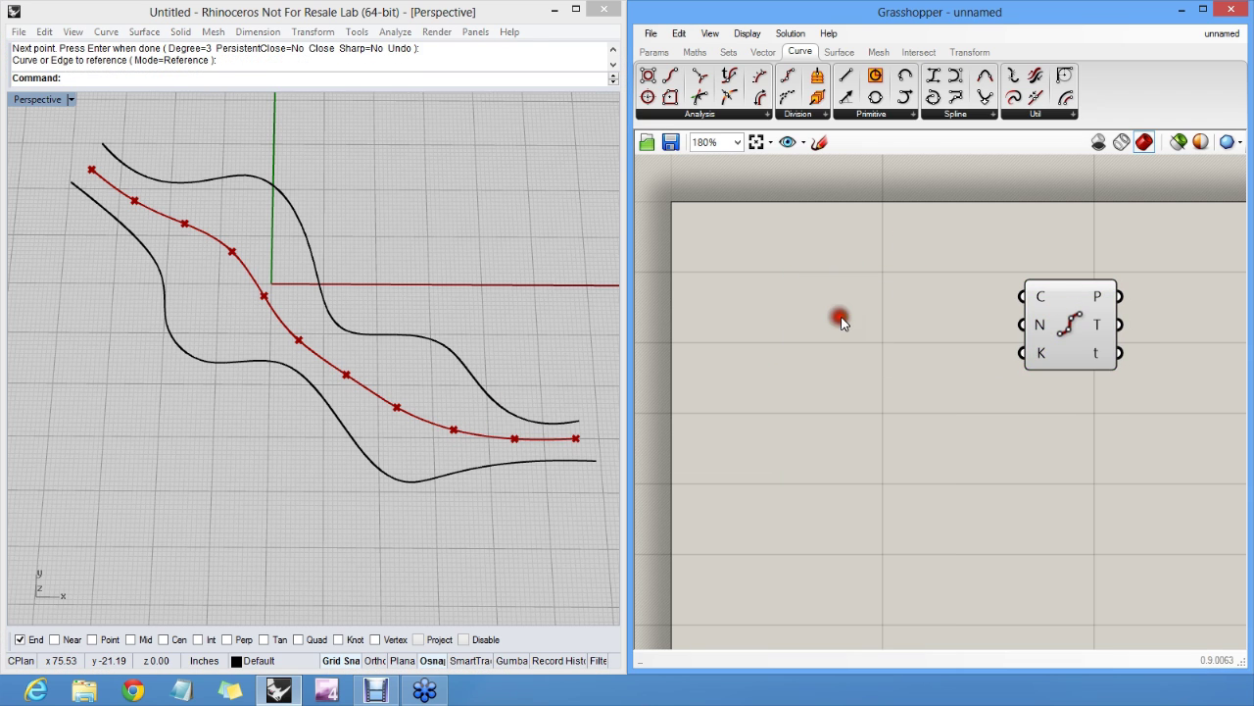
right_click_drag(842, 313, 831, 300)
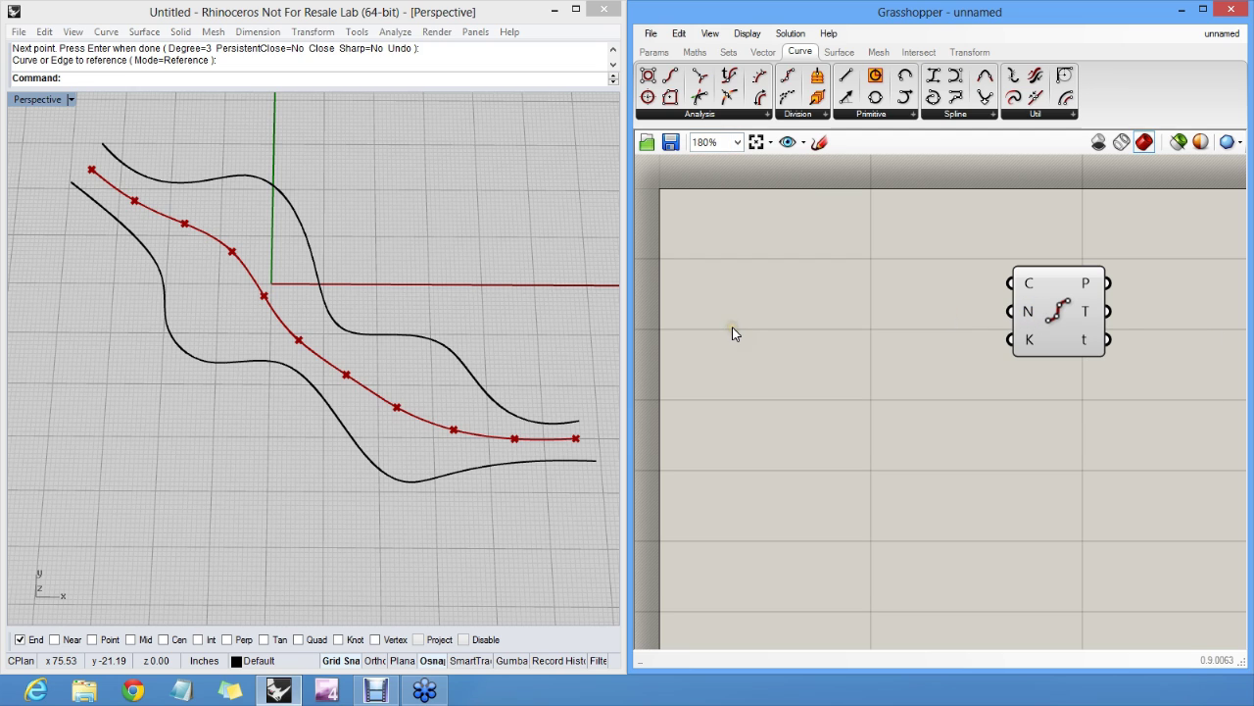
Add a number slider with a value of 10 and a maximum of 100 beside the Divide Curve component.
left_click(654, 51)
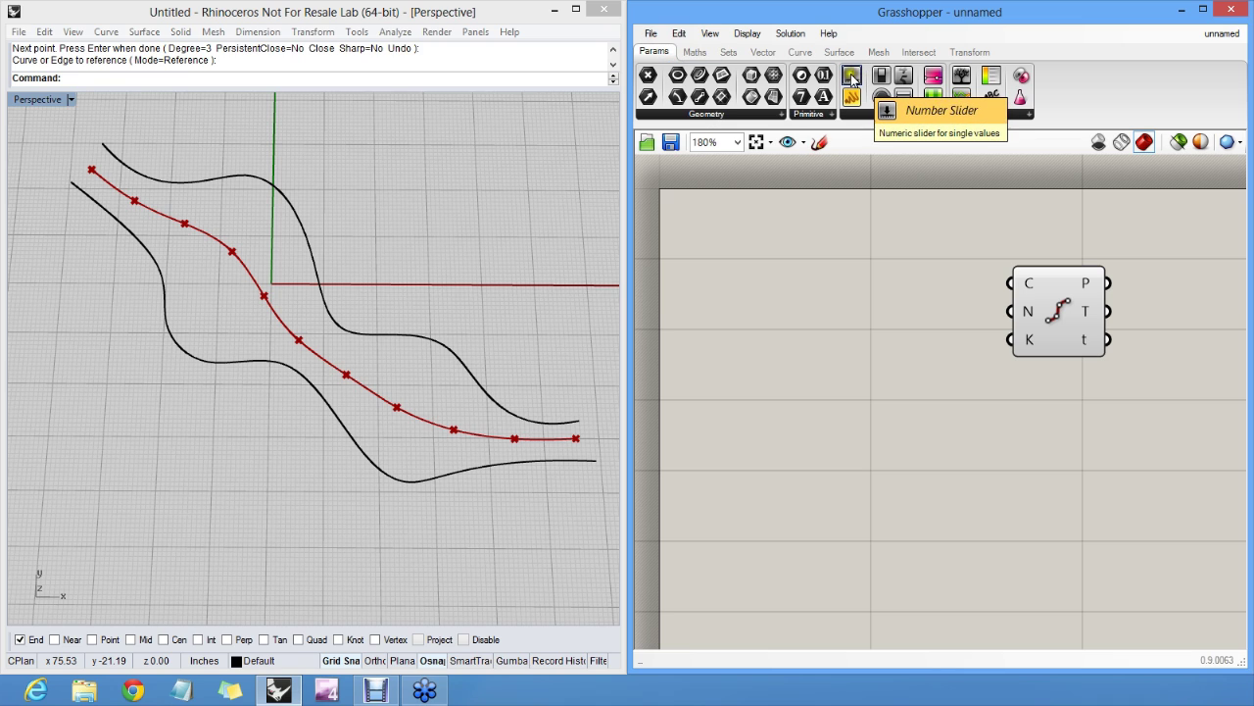
left_click(854, 75)
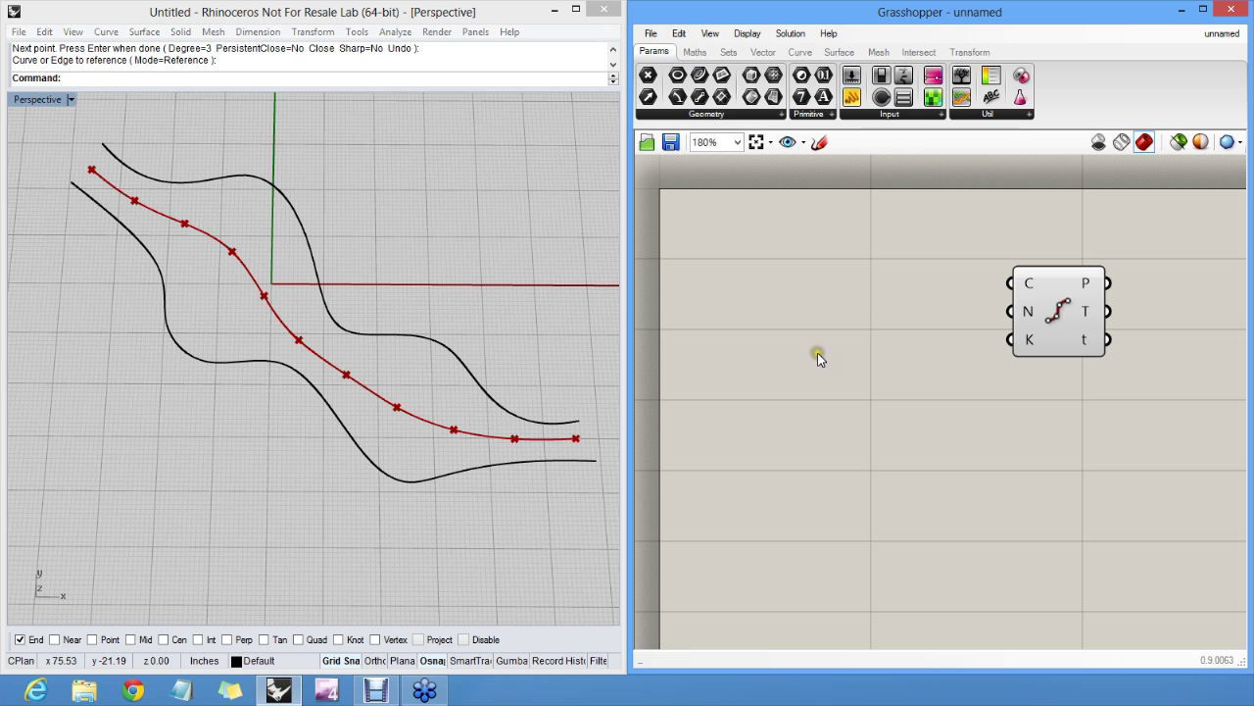
double_click(765, 324)
type("slider")
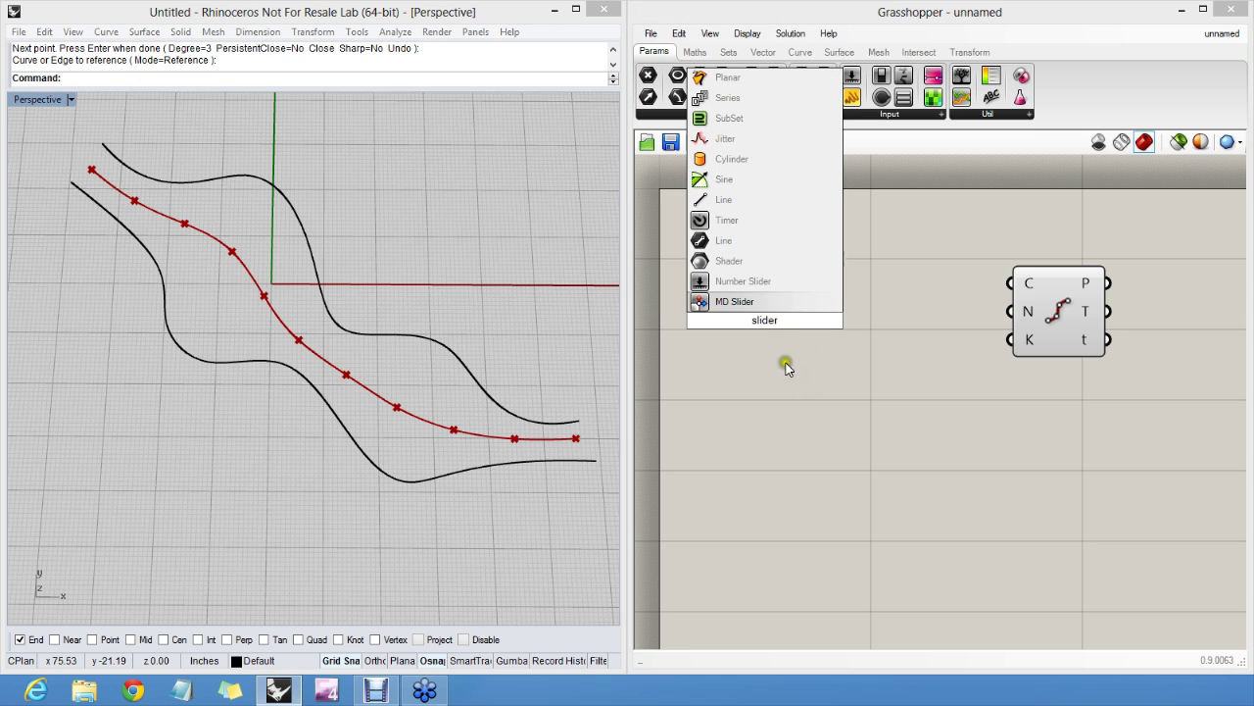
left_click_drag(796, 321, 719, 323)
type("10<100")
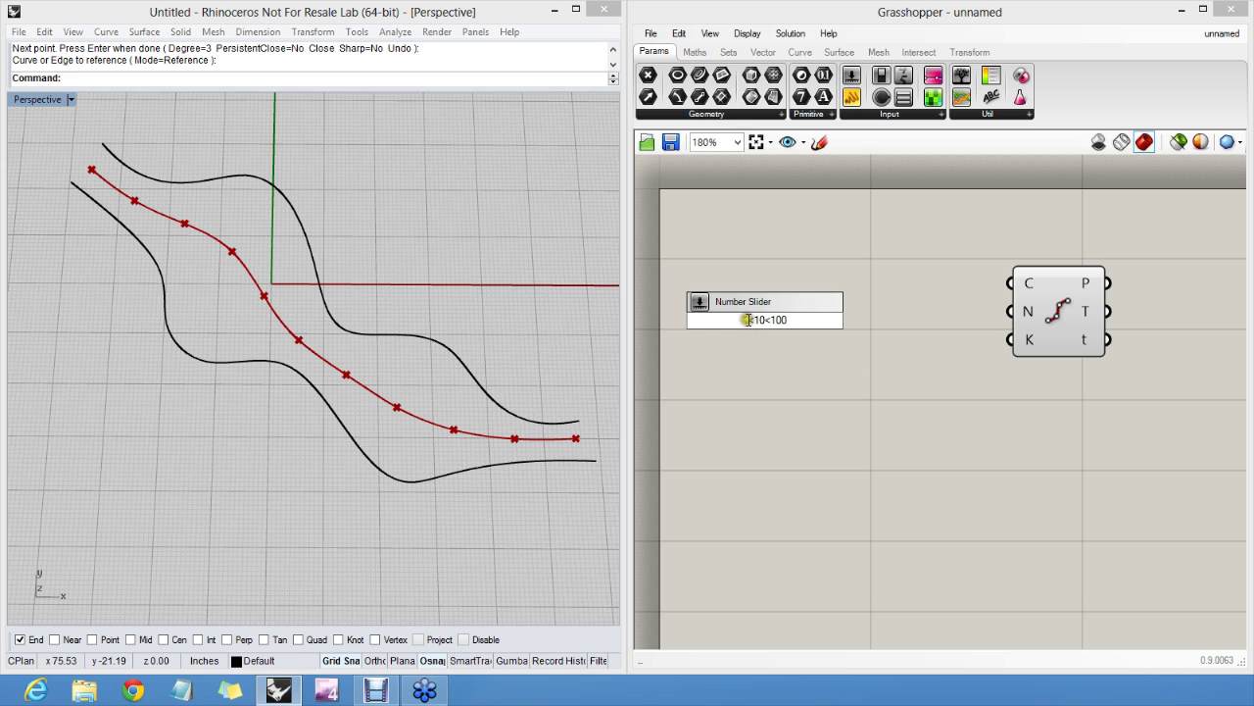
mouse_move(750, 320)
left_mouse_down()
mouse_move(732, 319)
mouse_move(793, 319)
mouse_move(773, 320)
left_mouse_up()
left_click(756, 320)
key("Return")
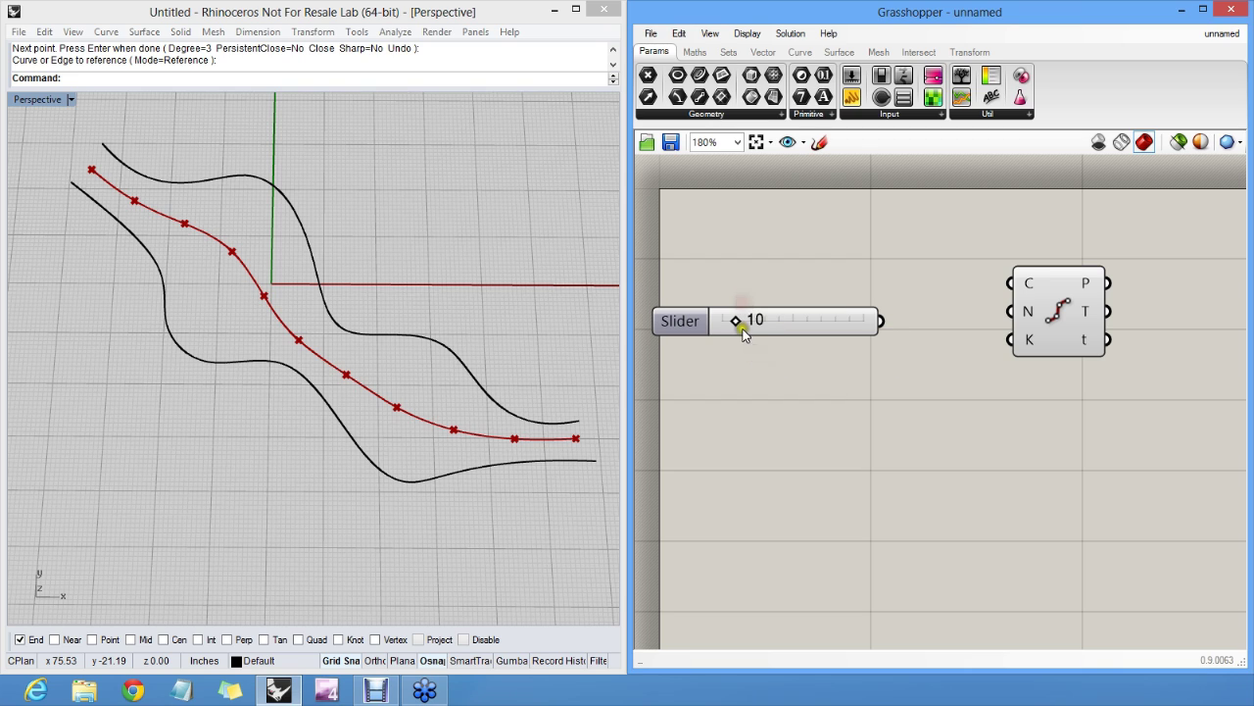
Connect the slider to the Divide Curve component's N input and set the count to 22.
mouse_move(742, 329)
left_mouse_down()
mouse_move(729, 330)
mouse_move(880, 329)
mouse_move(737, 339)
left_mouse_up()
left_click(776, 349)
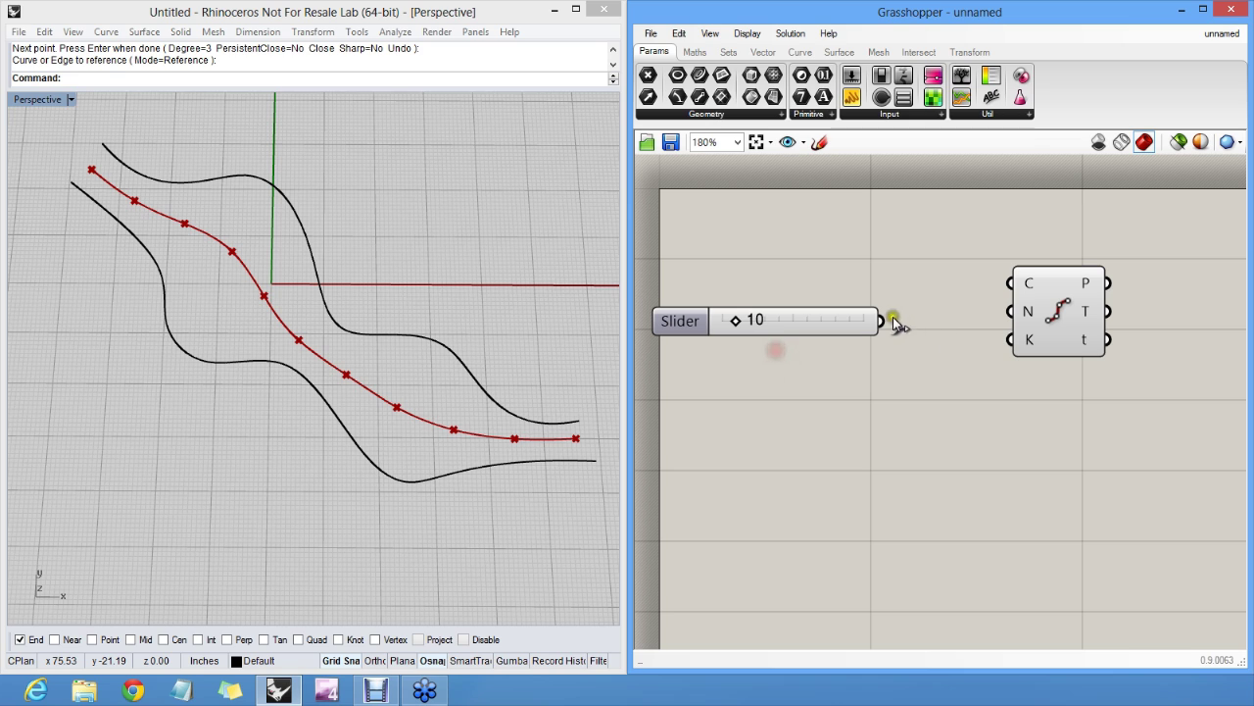
left_click_drag(887, 323, 992, 313)
left_click_drag(796, 331, 775, 317)
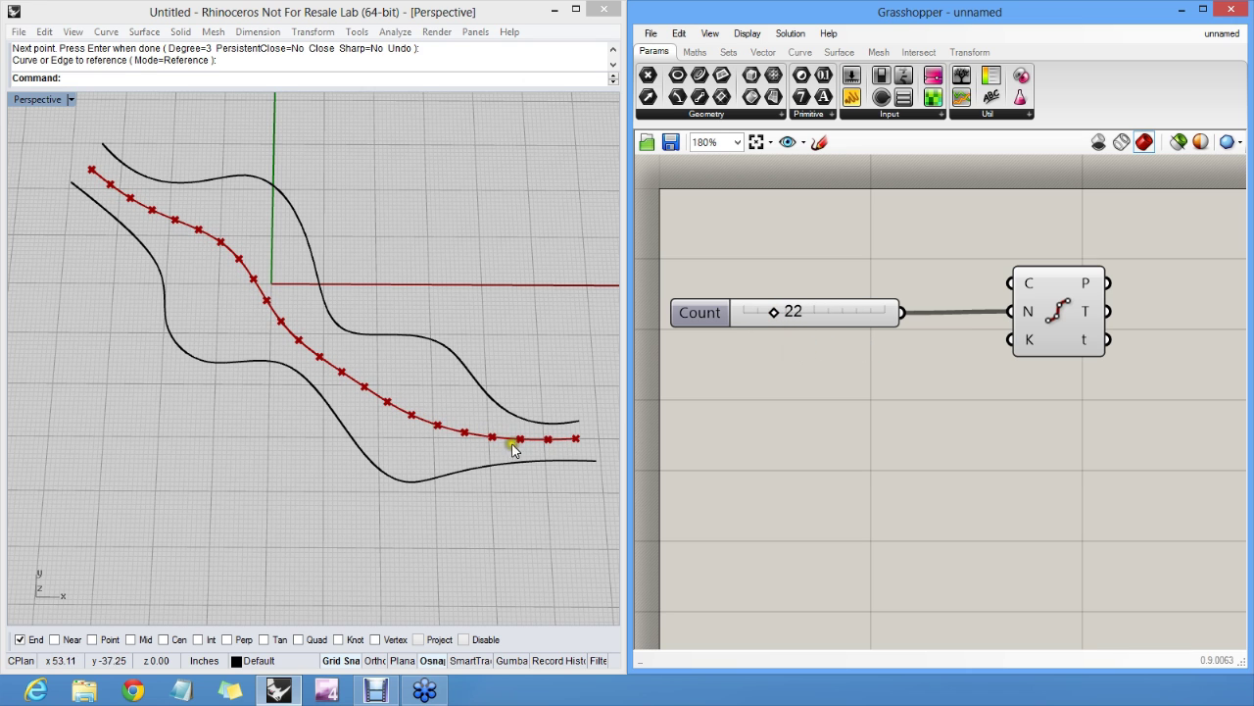
scroll(510, 393, "up", 3)
scroll(509, 393, "up", 5)
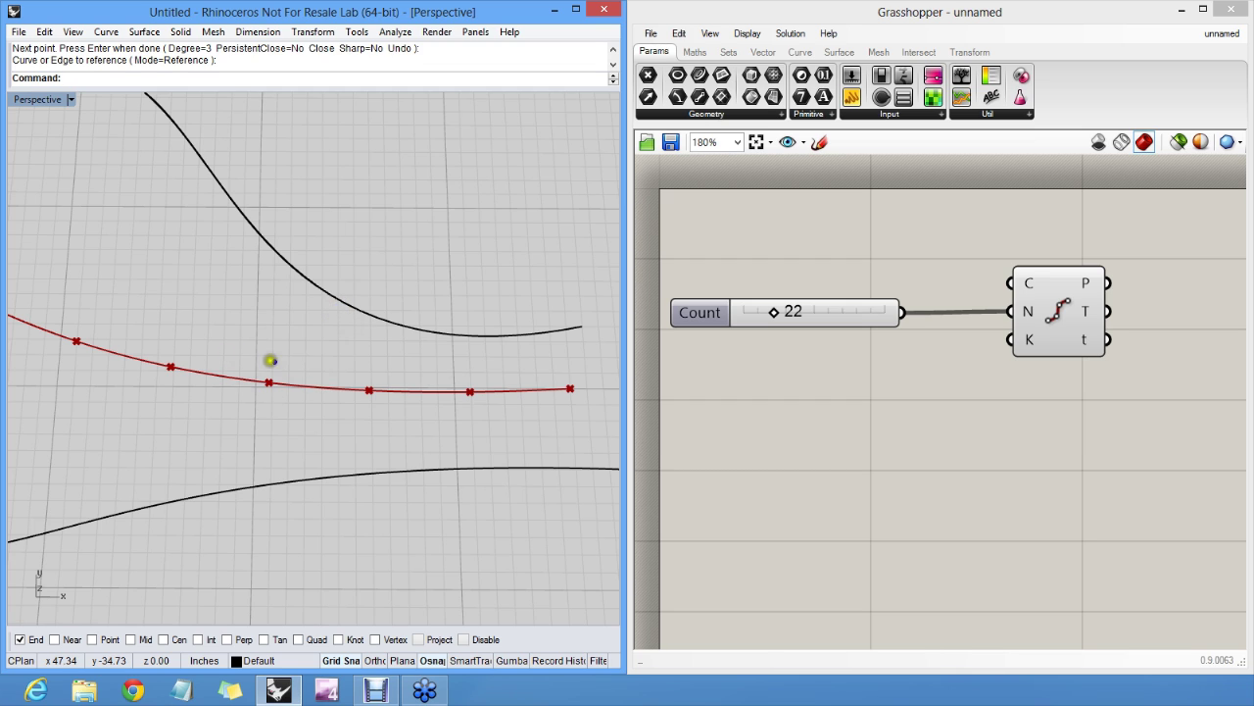
mouse_move(268, 373)
left_mouse_down()
mouse_move(295, 287)
mouse_move(314, 300)
left_mouse_up()
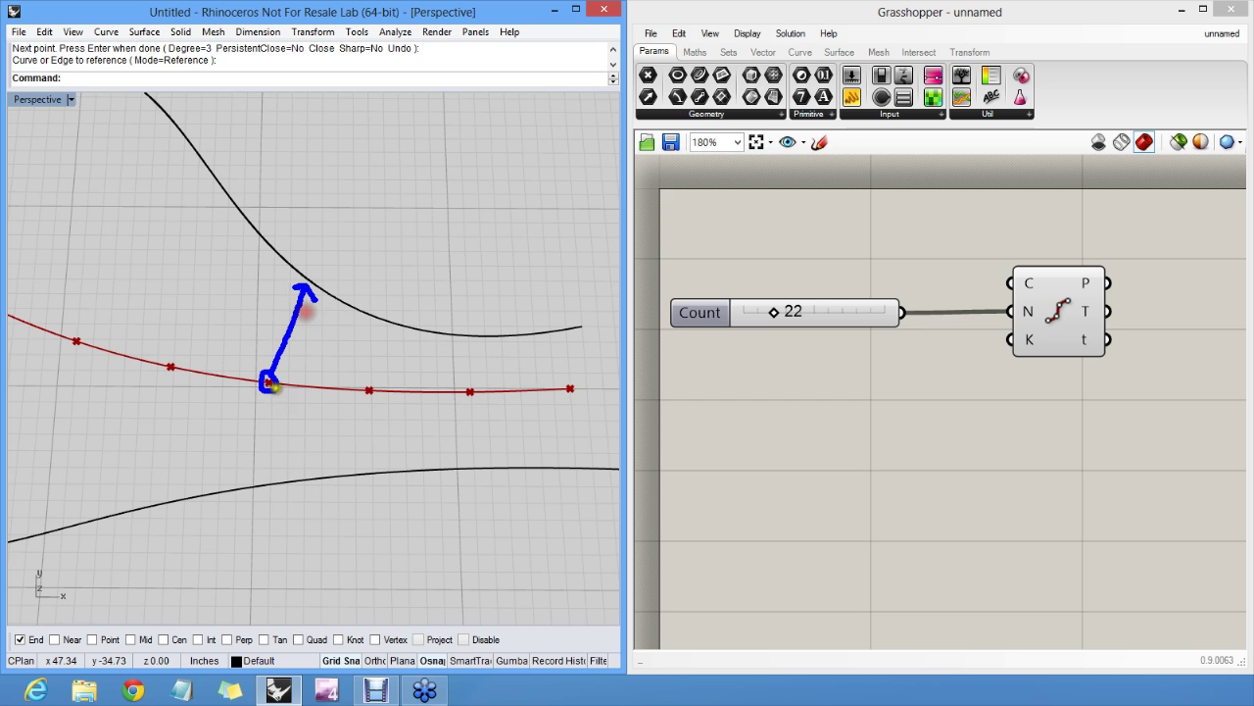
mouse_move(268, 386)
left_mouse_down()
mouse_move(288, 470)
mouse_move(268, 468)
left_mouse_up()
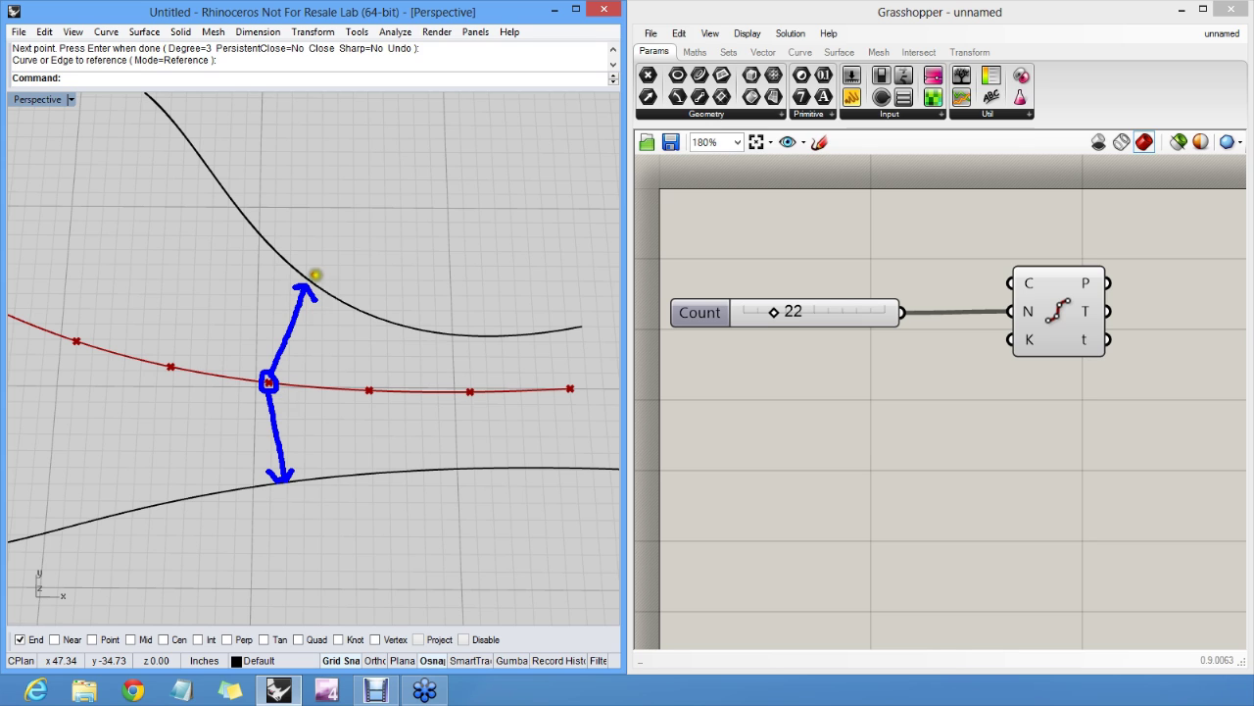
mouse_move(315, 275)
left_mouse_down()
mouse_move(301, 283)
mouse_move(315, 287)
left_mouse_up()
mouse_move(294, 479)
left_mouse_down()
mouse_move(281, 489)
mouse_move(310, 278)
left_mouse_up()
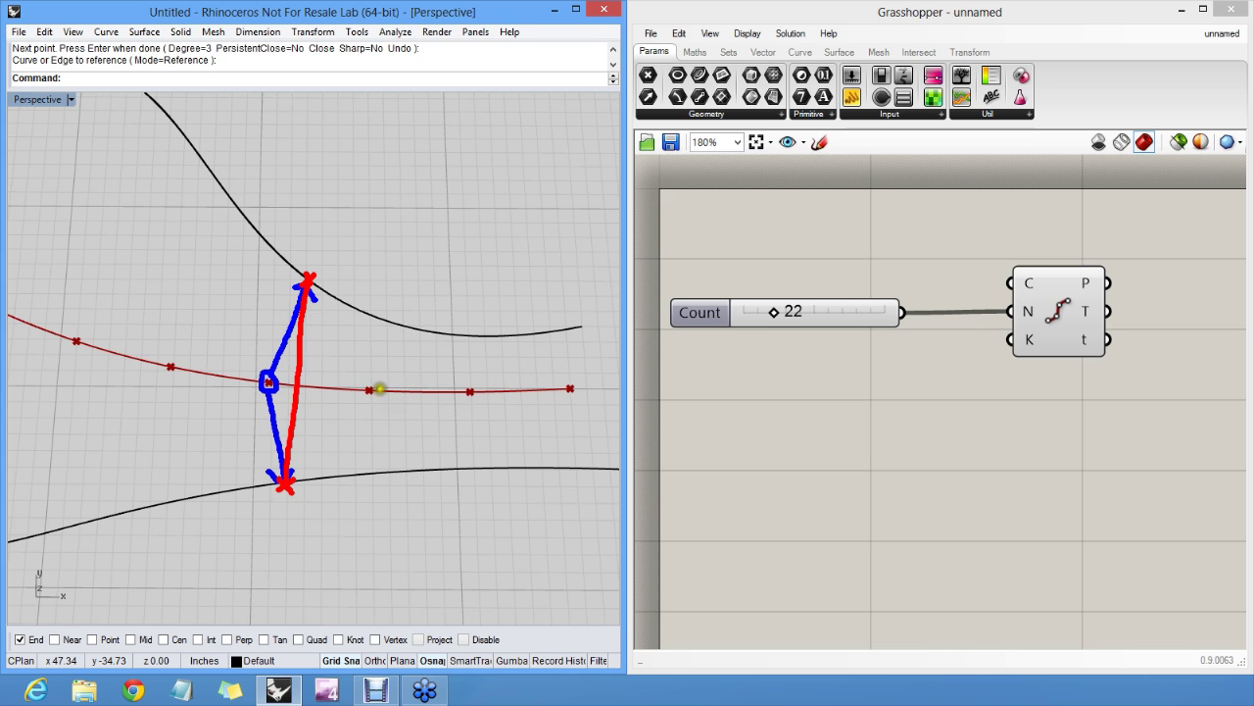
left_click_drag(373, 383, 388, 330)
mouse_move(370, 392)
left_mouse_down()
mouse_move(378, 462)
mouse_move(390, 457)
left_mouse_up()
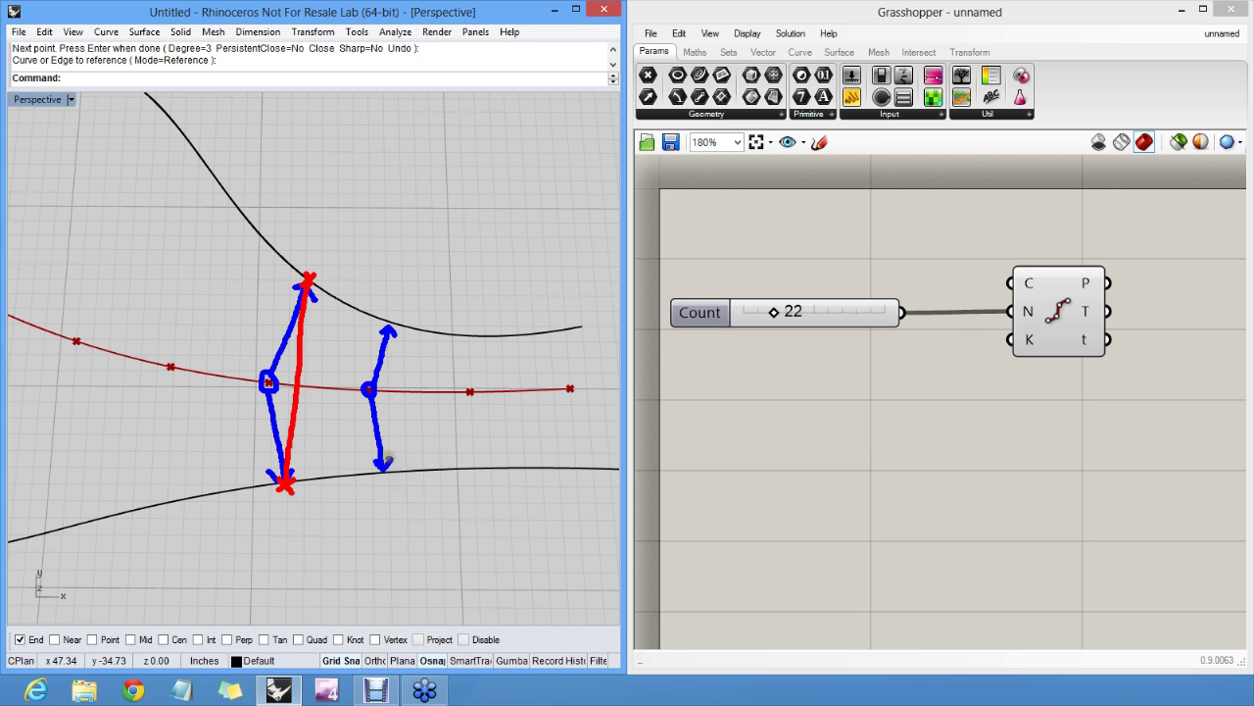
mouse_move(397, 313)
left_mouse_down()
mouse_move(386, 328)
mouse_move(400, 329)
left_mouse_up()
mouse_move(390, 466)
left_mouse_down()
mouse_move(377, 478)
mouse_move(389, 479)
left_mouse_up()
left_click_drag(394, 323, 385, 465)
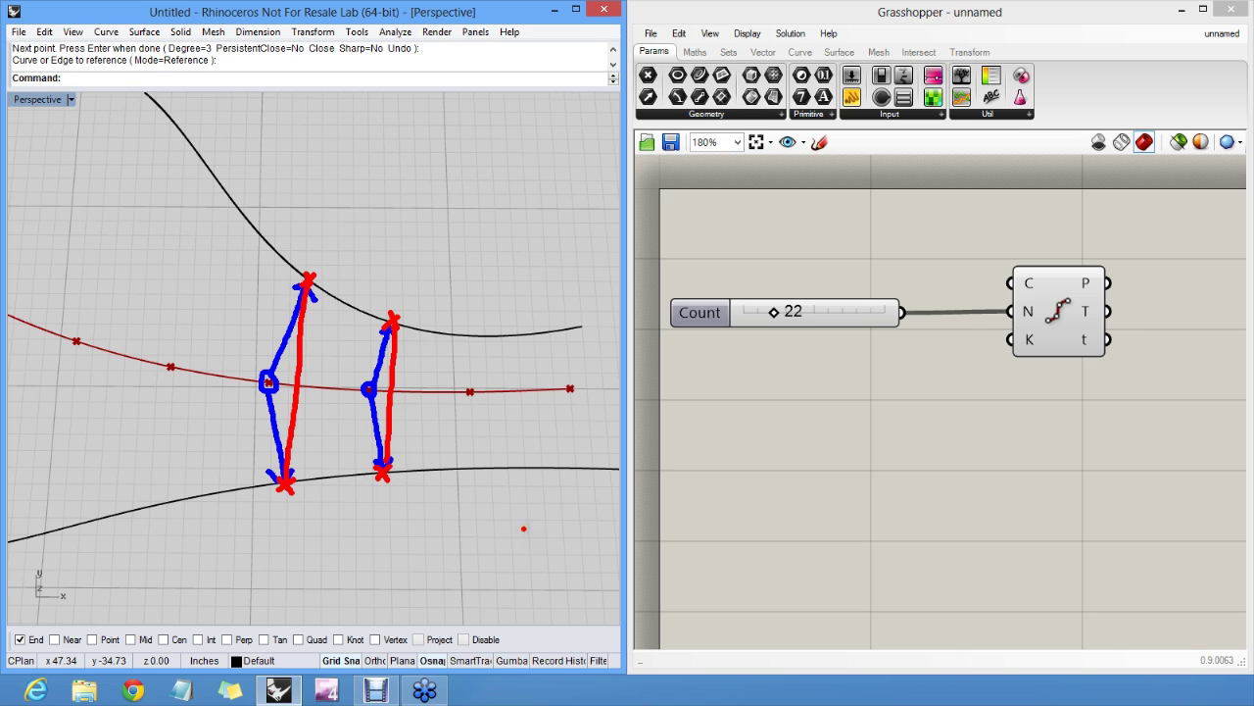
key("Escape")
left_click(912, 379)
right_click_drag(1085, 393, 847, 422)
left_click(800, 52)
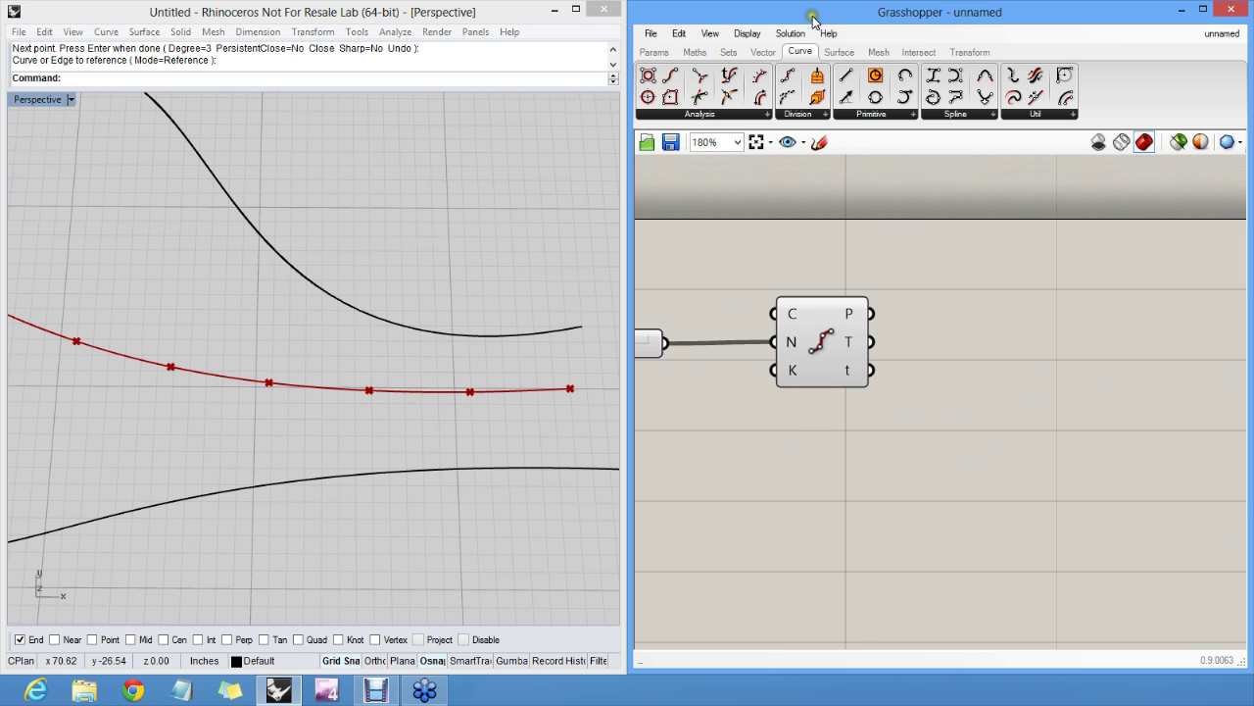
right_click_drag(402, 261, 397, 331)
scroll(414, 337, "down", 12)
scroll(251, 252, "up", 2)
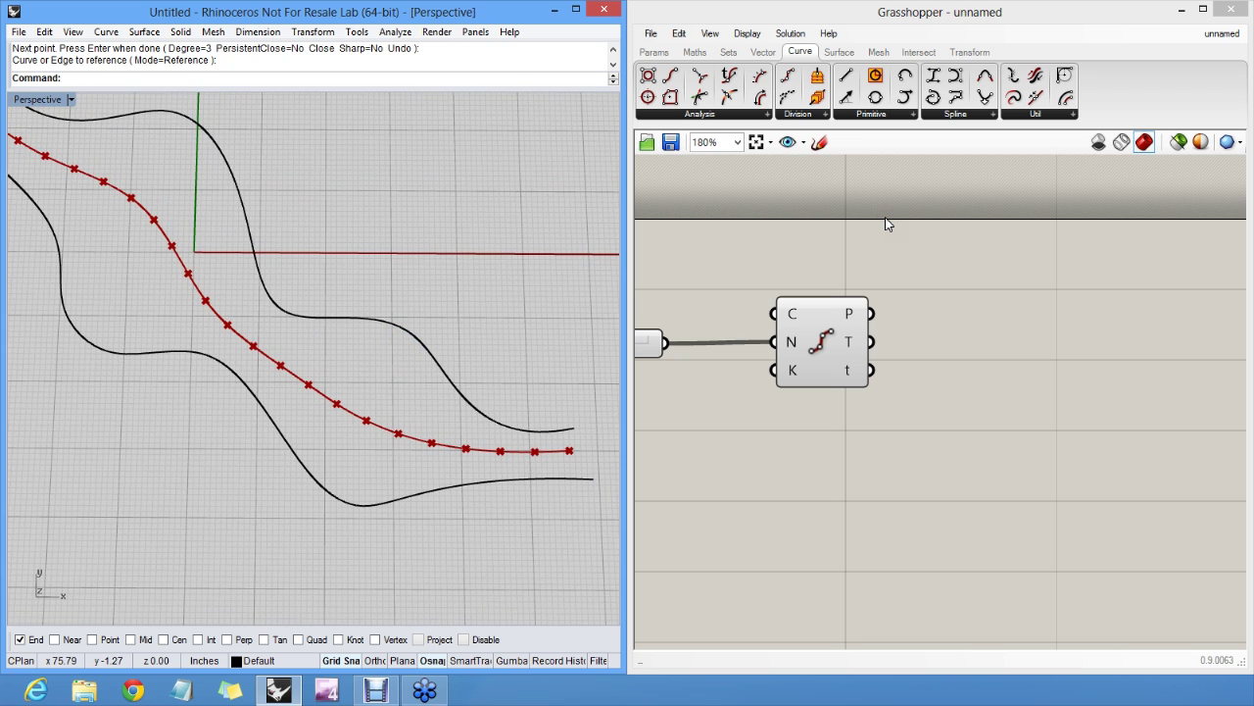
left_click(413, 293)
key("Return")
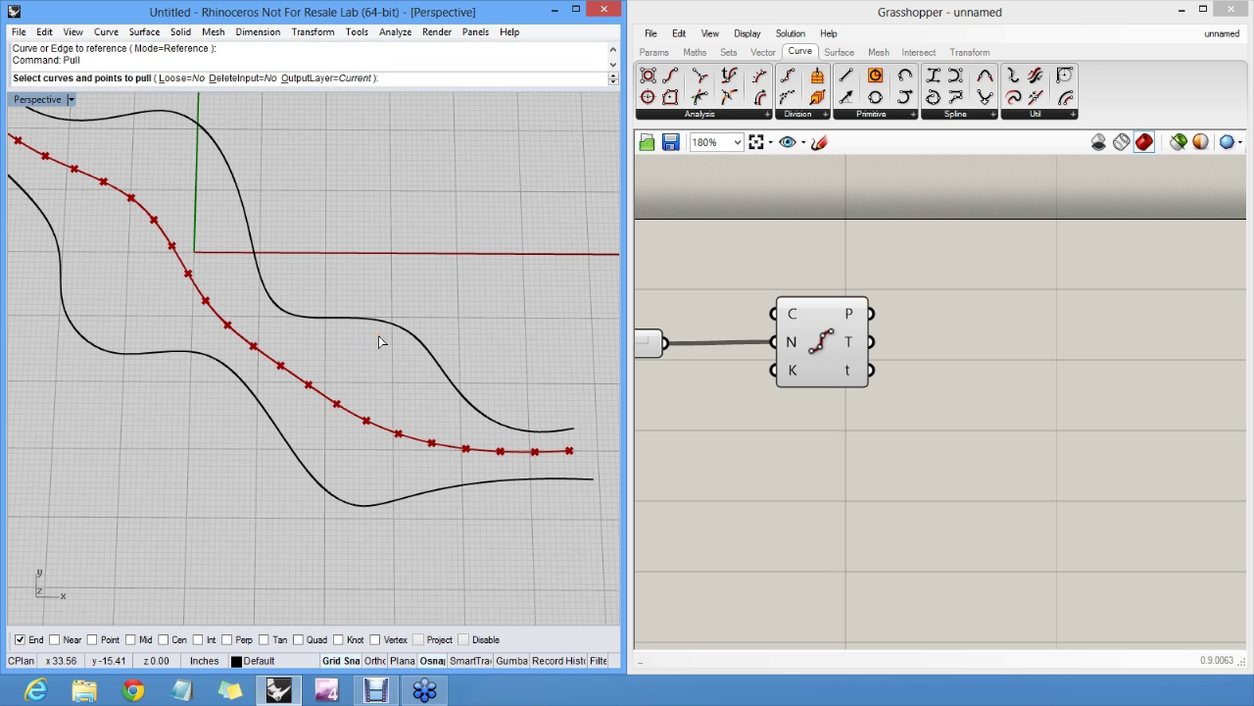
key("Escape")
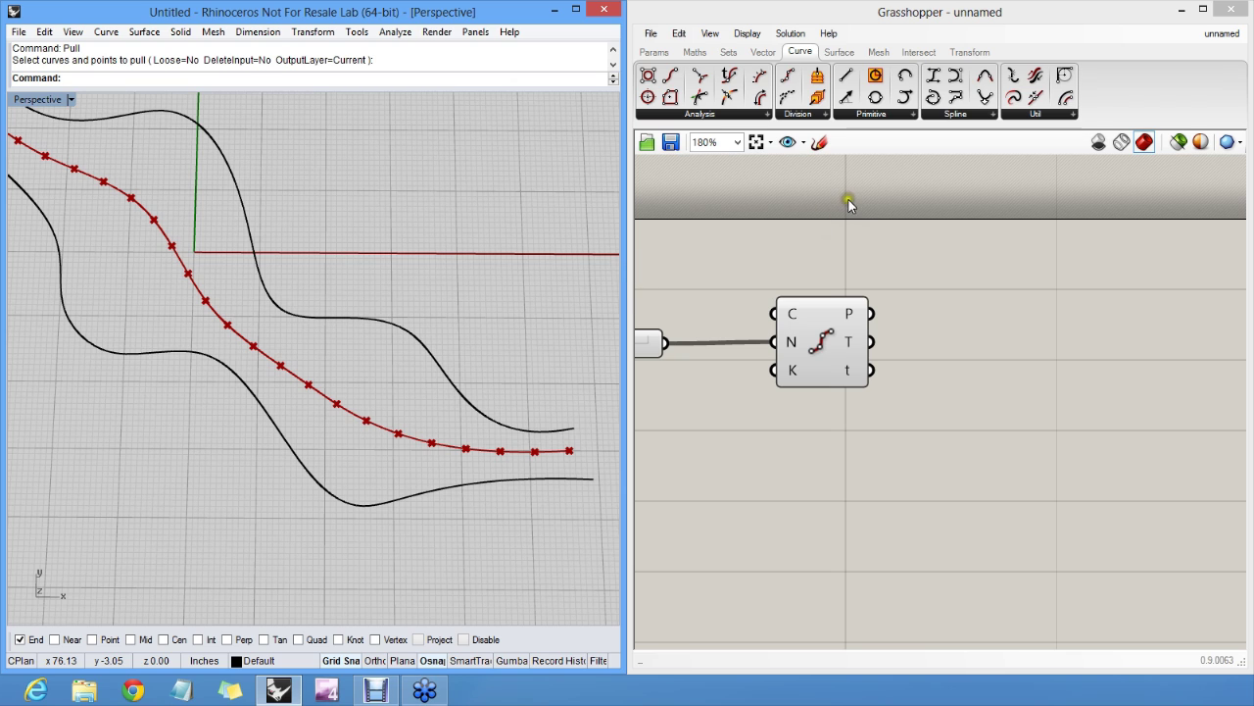
Add a Pull Point component after Divide Curve and connect the Divide Curve P output to its P input.
double_click(937, 314)
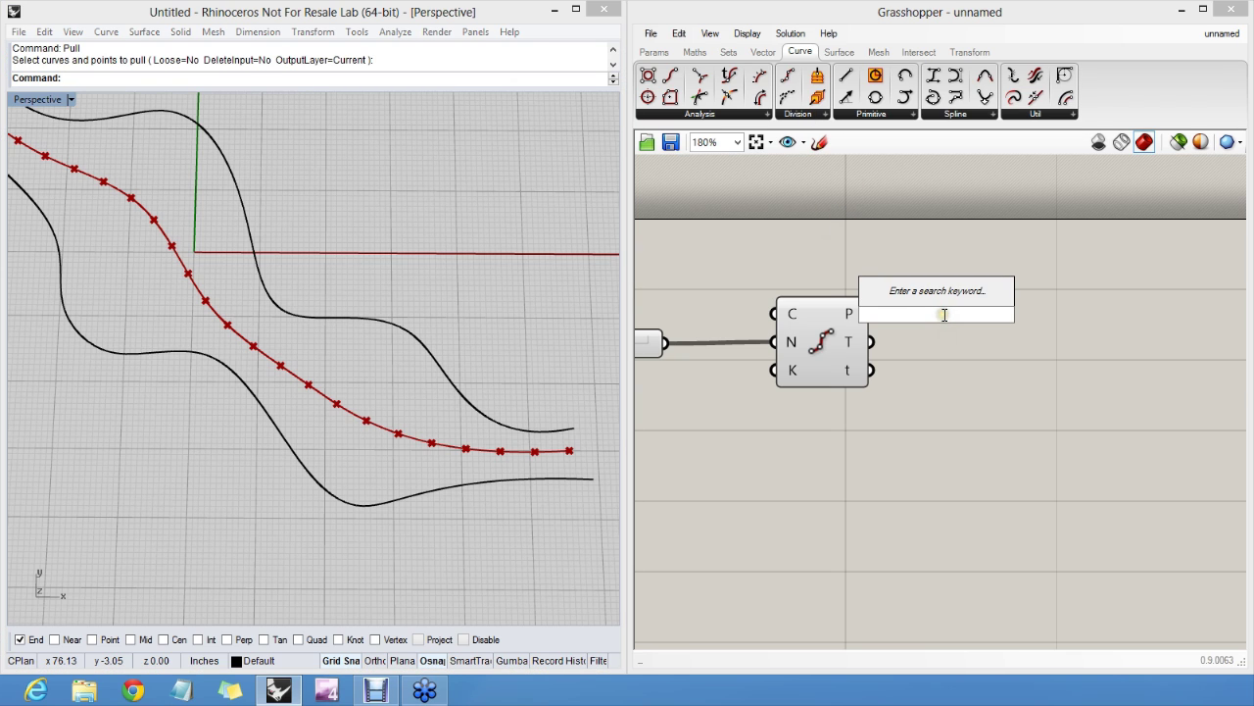
type("pull")
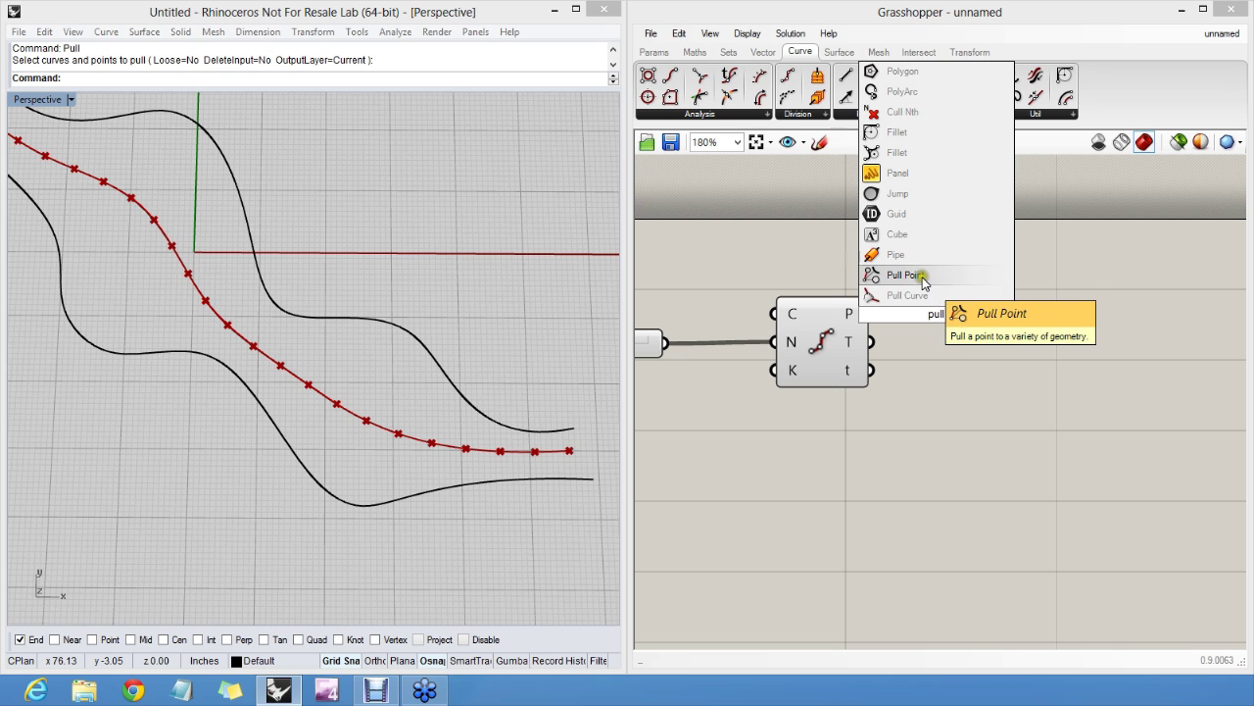
left_click(922, 279)
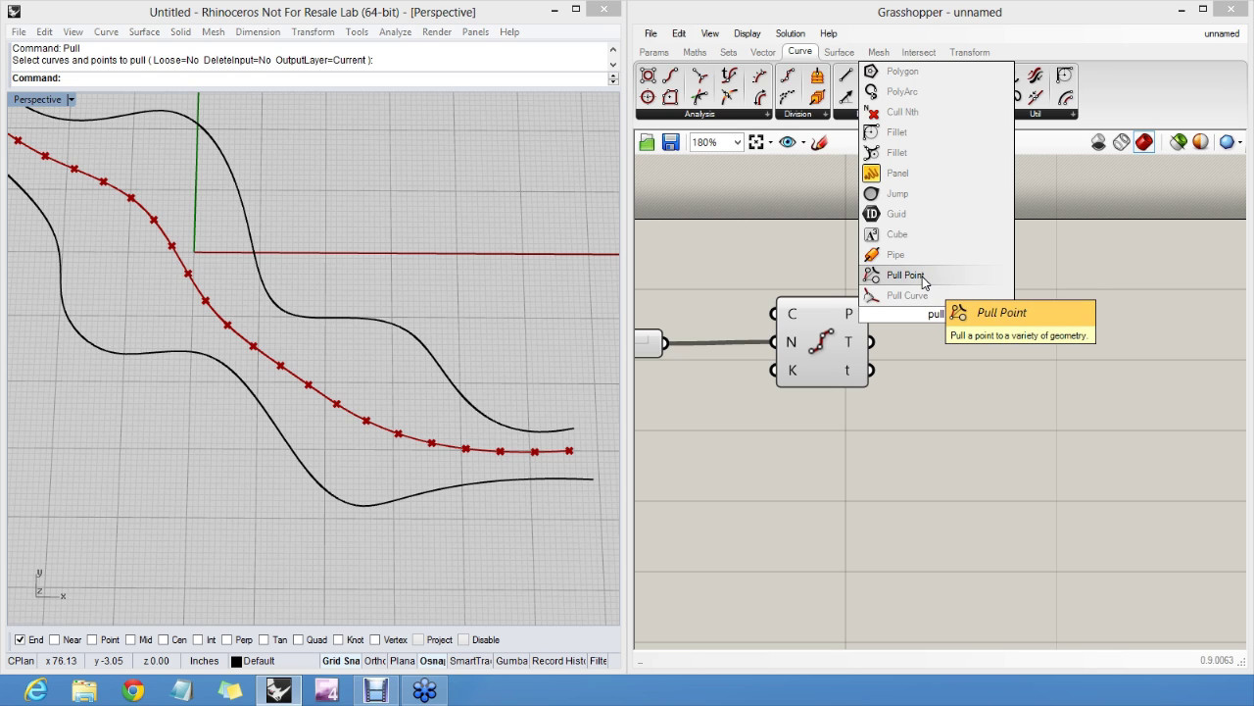
left_click(922, 280)
left_click_drag(944, 316, 873, 314)
left_click(1029, 291)
left_click_drag(1046, 342, 1051, 291)
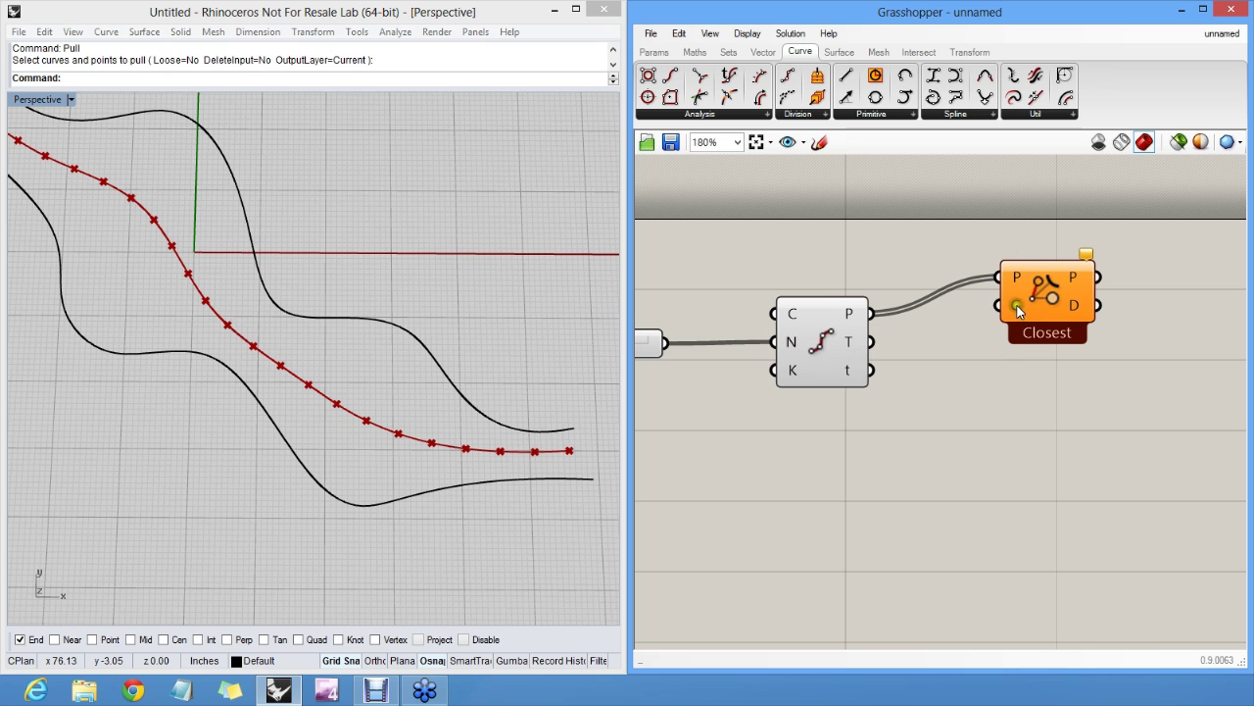
Reference the upper outer curve as the single geometry for the Pull Point component's G input.
right_click(1016, 305)
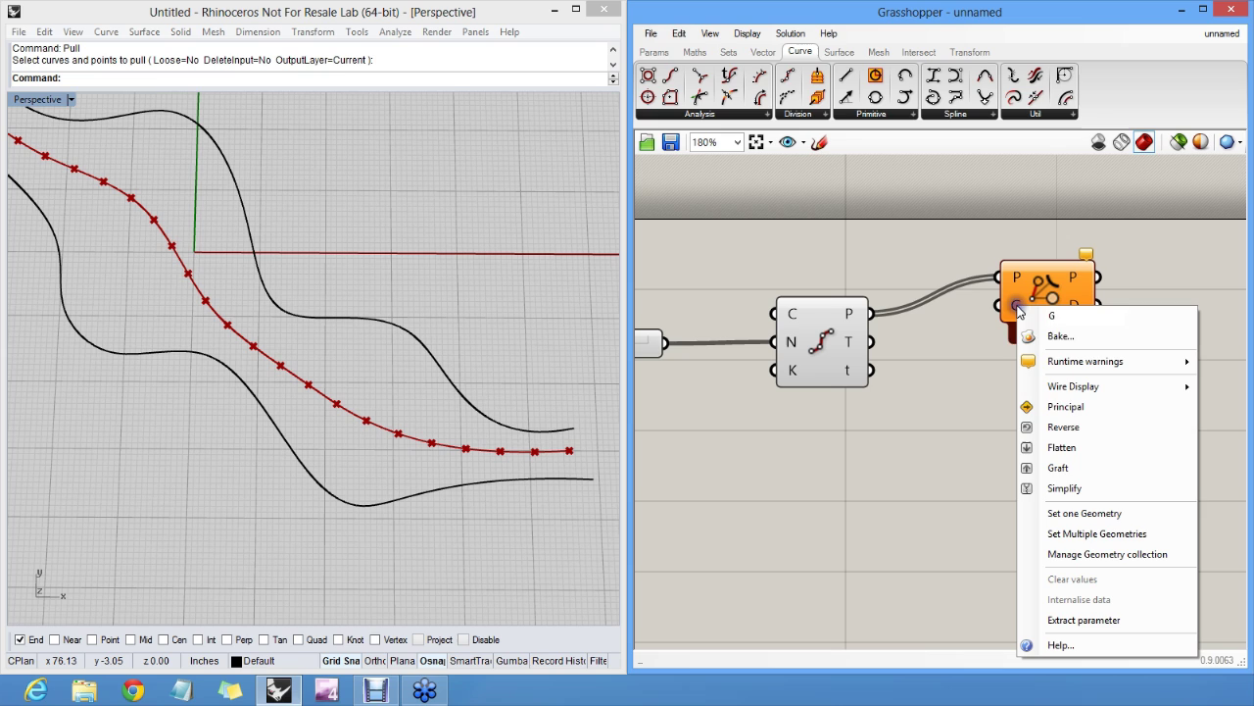
left_click(1115, 515)
left_click(444, 371)
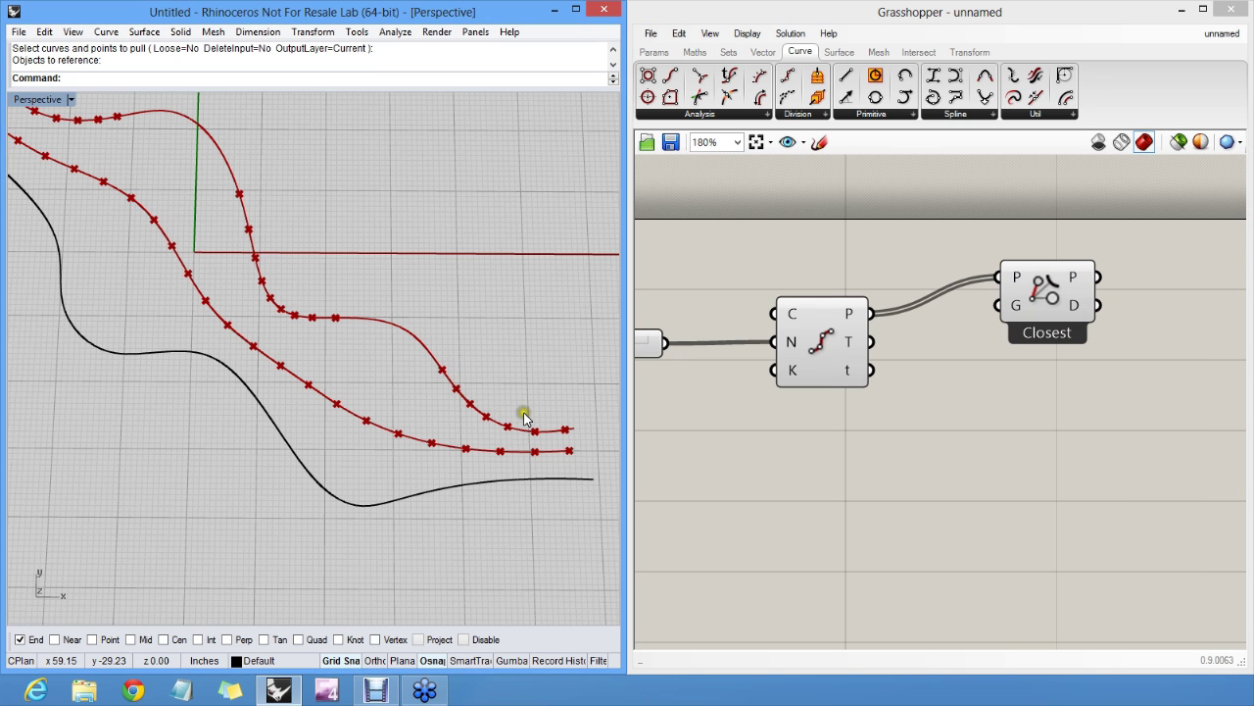
scroll(569, 431, "up", 3)
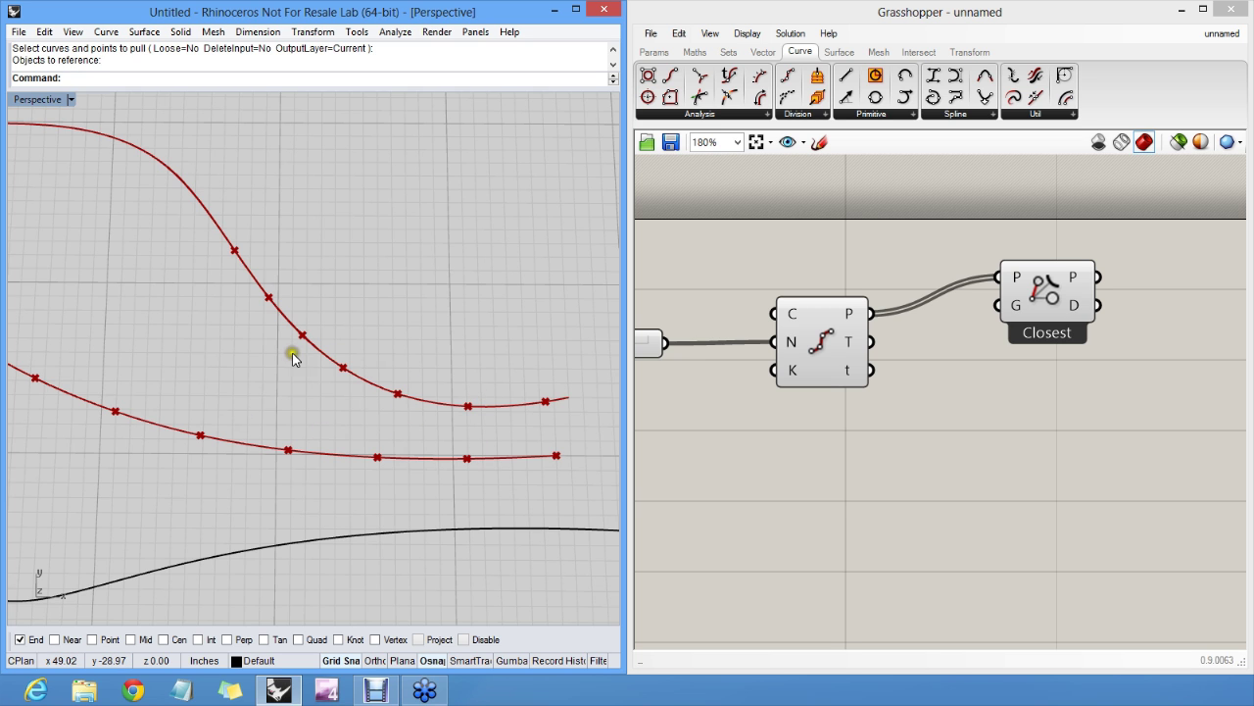
right_click_drag(515, 366, 476, 428)
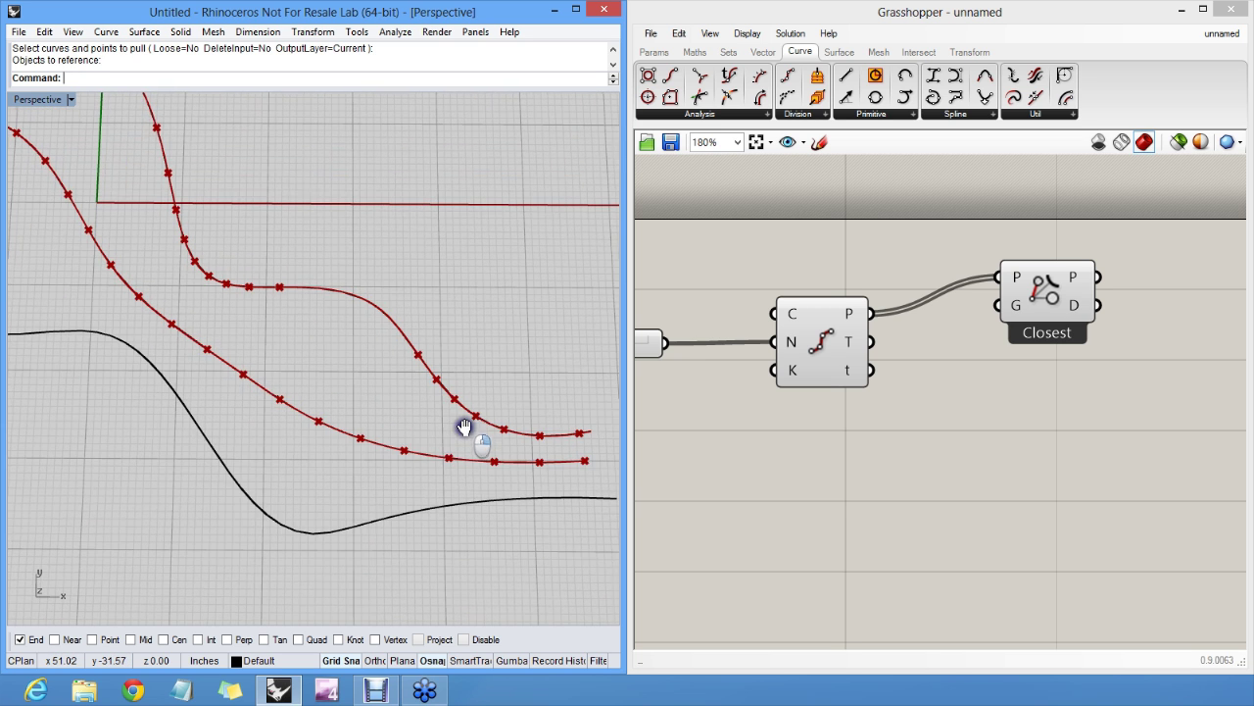
right_click_drag(517, 387, 480, 372, "shift")
Duplicate the Pull Point component below the original and reference the lower outer curve as the copy's G input.
left_click_drag(1046, 296, 1032, 448)
key("ctrl+c")
key("ctrl+v")
right_click(1006, 468)
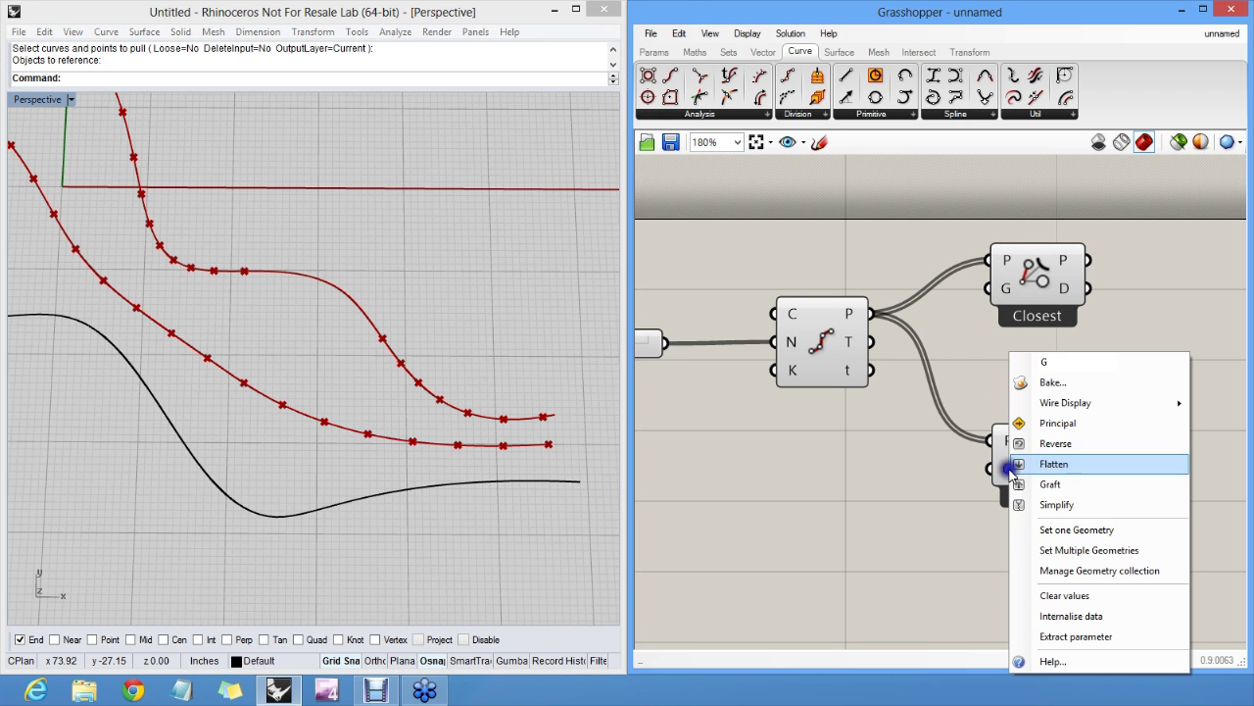
left_click(1055, 531)
left_click(563, 481)
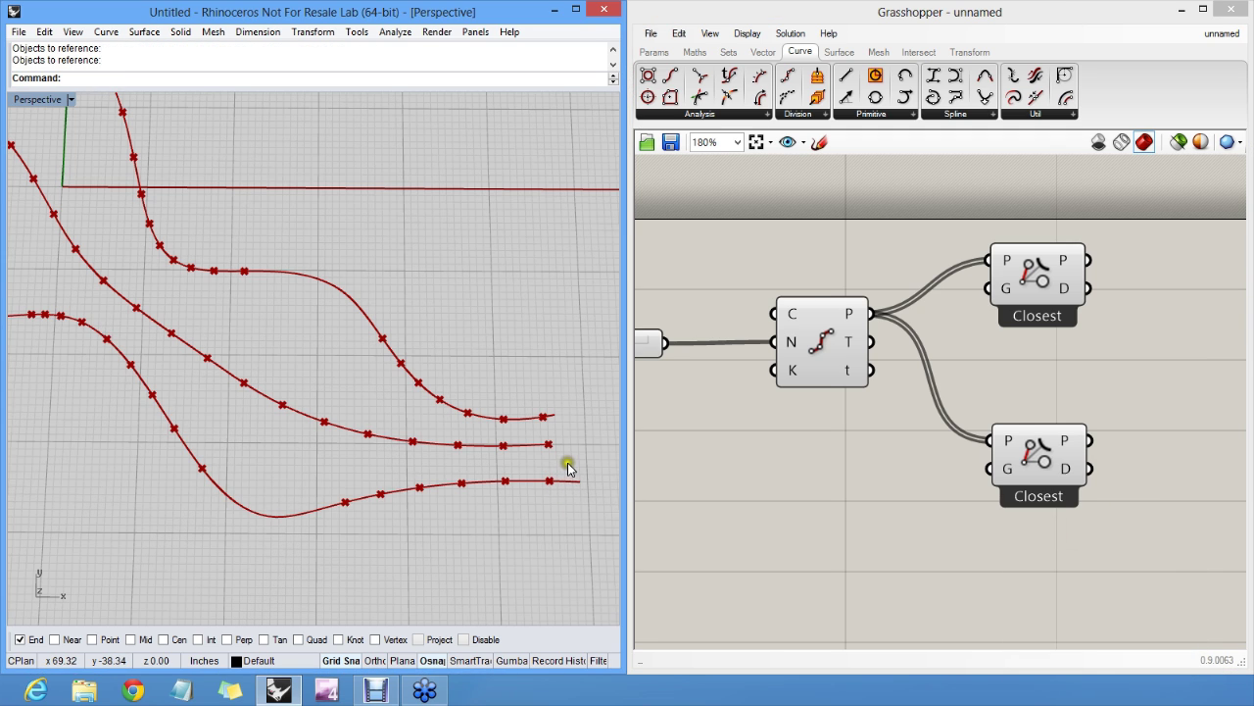
right_click_drag(573, 465, 566, 407, "ctrl")
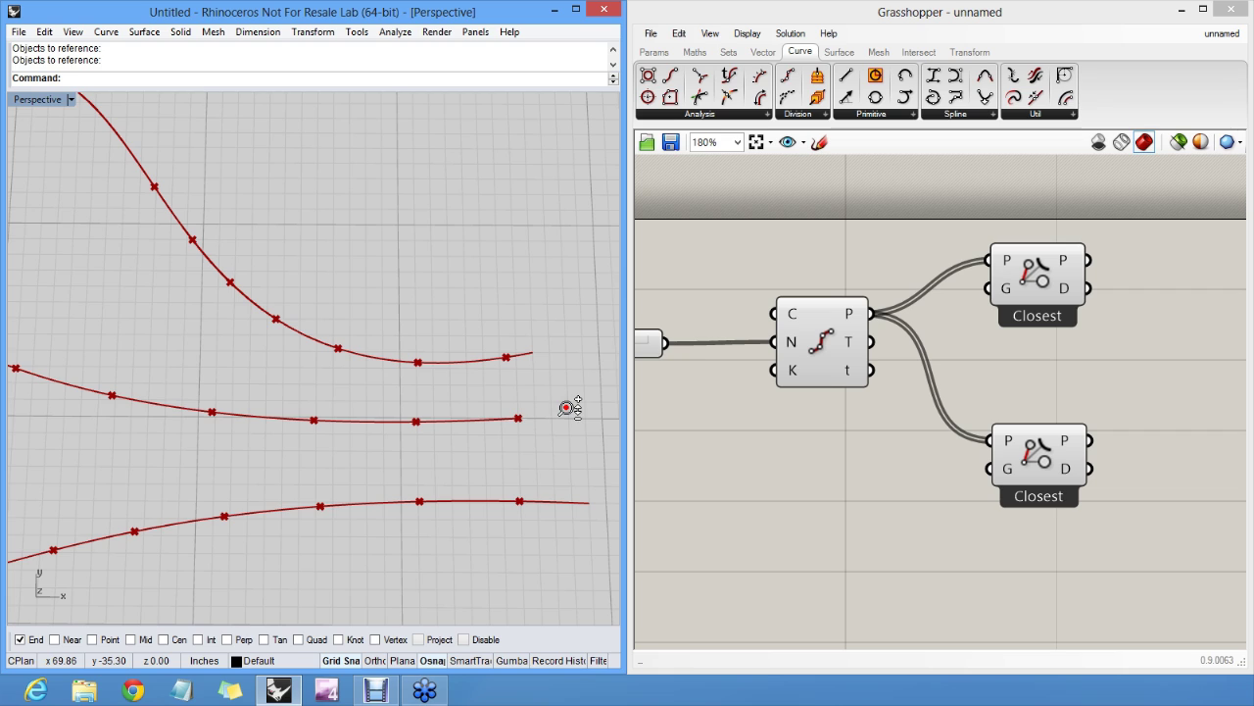
mouse_move(516, 402)
left_mouse_down()
mouse_move(506, 369)
mouse_move(518, 376)
left_mouse_up()
mouse_move(419, 394)
left_mouse_down()
mouse_move(415, 374)
mouse_move(425, 384)
left_mouse_up()
left_click_drag(20, 362, 135, 206)
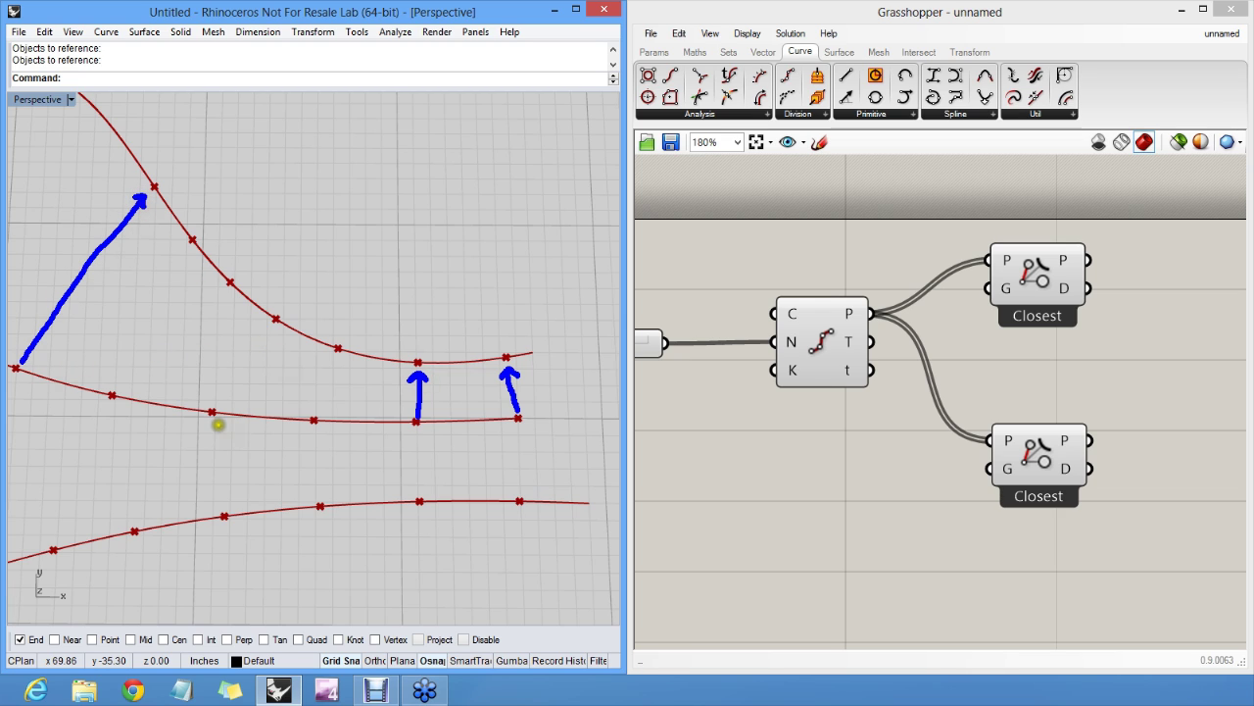
mouse_move(219, 453)
left_mouse_down()
mouse_move(220, 502)
mouse_move(237, 497)
left_mouse_up()
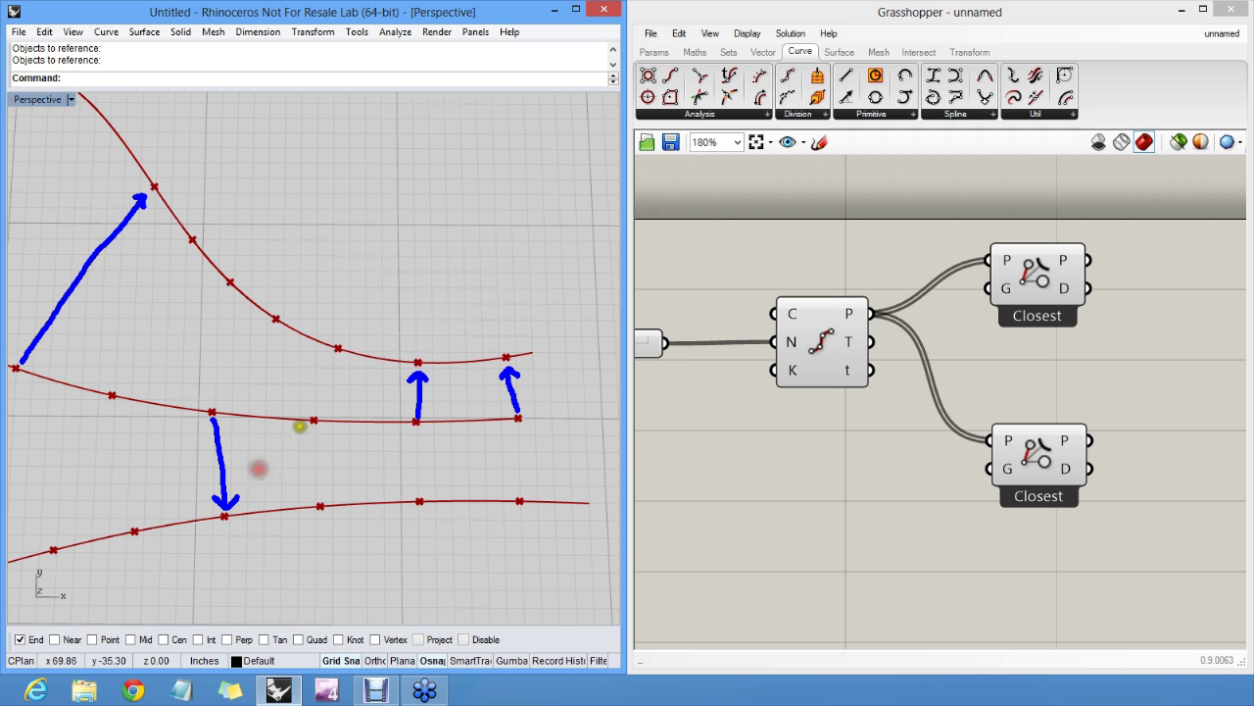
mouse_move(314, 424)
left_mouse_down()
mouse_move(323, 505)
mouse_move(340, 493)
left_mouse_up()
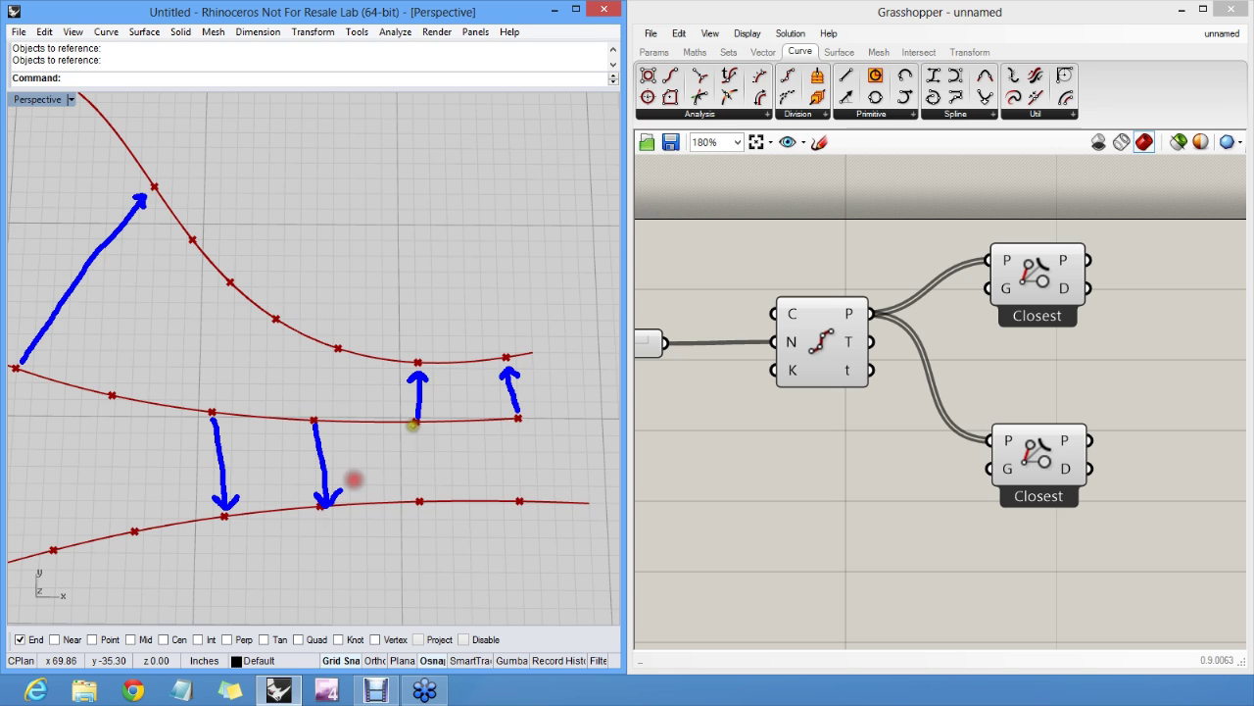
left_click_drag(418, 429, 421, 490)
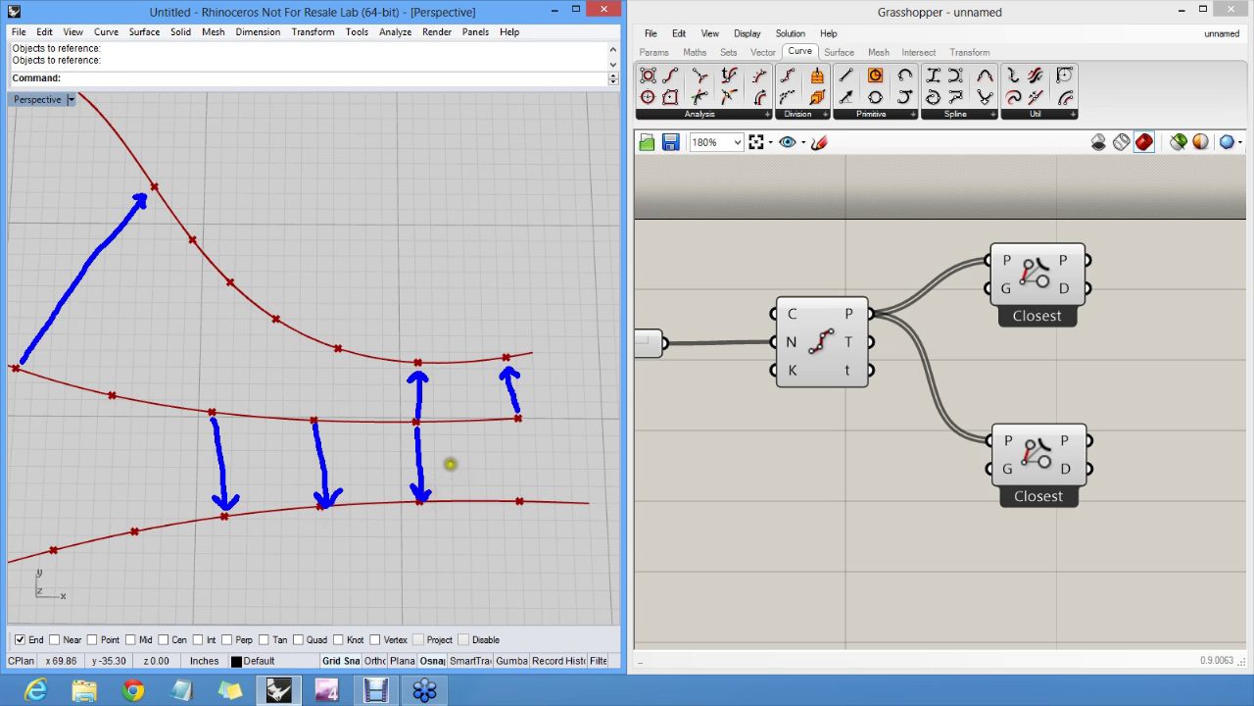
right_click(451, 463)
mouse_move(394, 367)
right_mouse_down()
mouse_move(437, 389)
mouse_move(435, 437)
mouse_move(388, 410)
mouse_move(373, 356)
right_mouse_up()
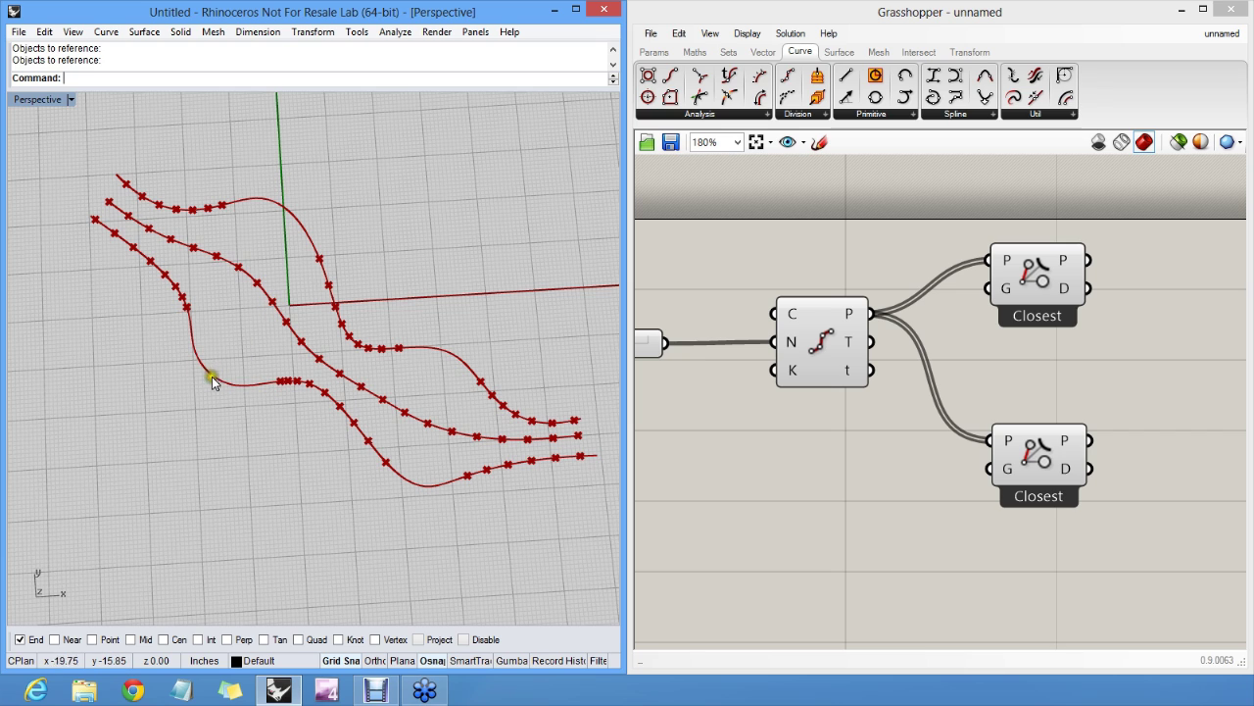
Turn on the lower outer curve's control points and shift the points around its left bend to reshape it slightly.
left_click(191, 320)
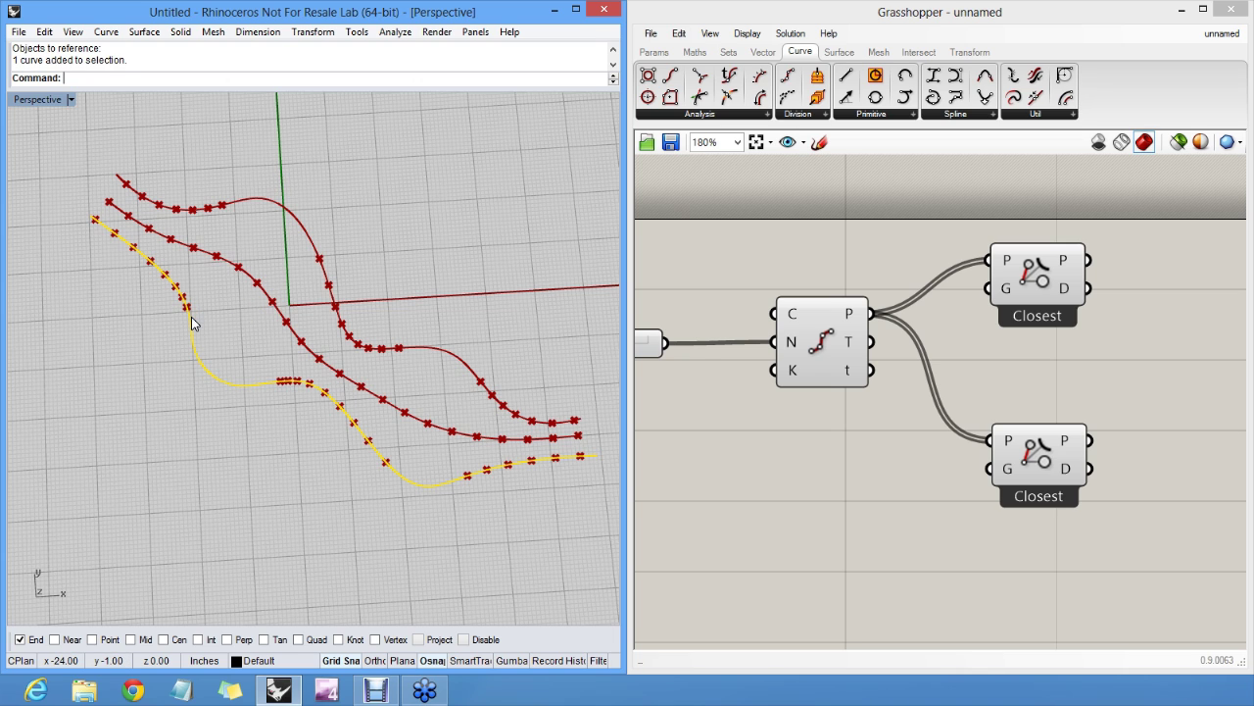
key("F10")
left_click(233, 398)
left_click(185, 353, "shift")
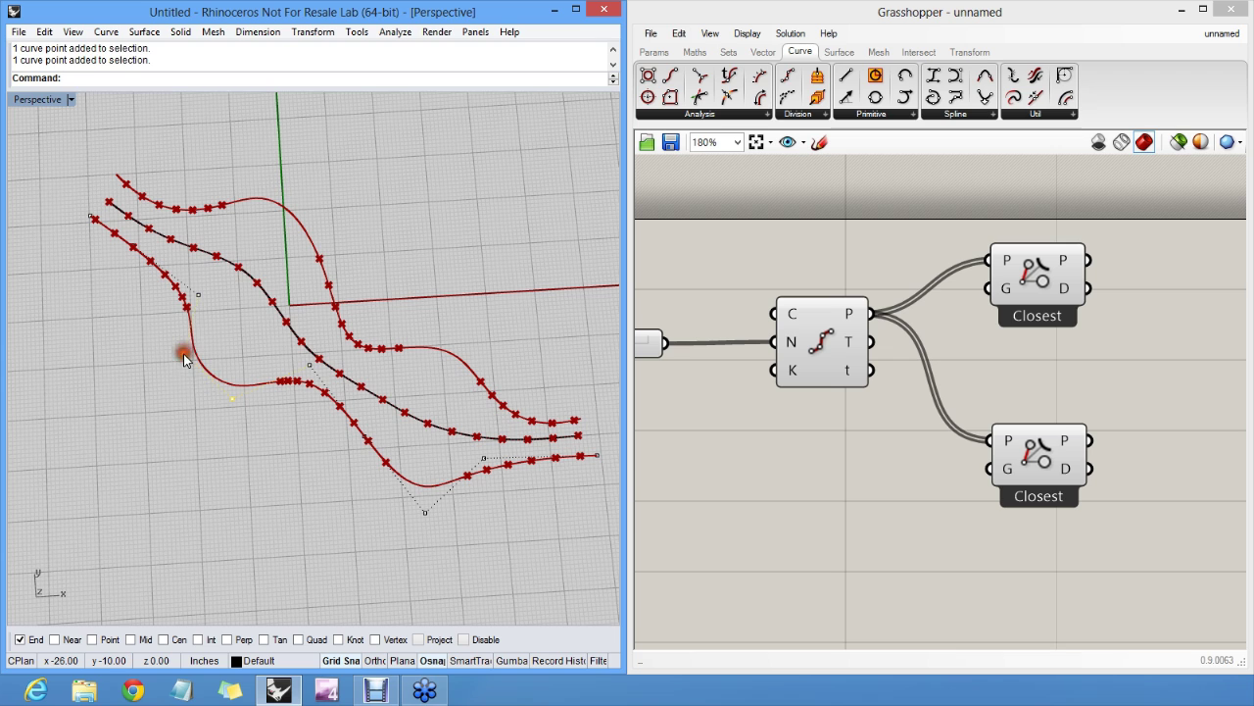
left_click_drag(185, 354, 206, 327)
mouse_move(250, 374)
left_mouse_down()
mouse_move(255, 361)
mouse_move(231, 383)
left_mouse_up()
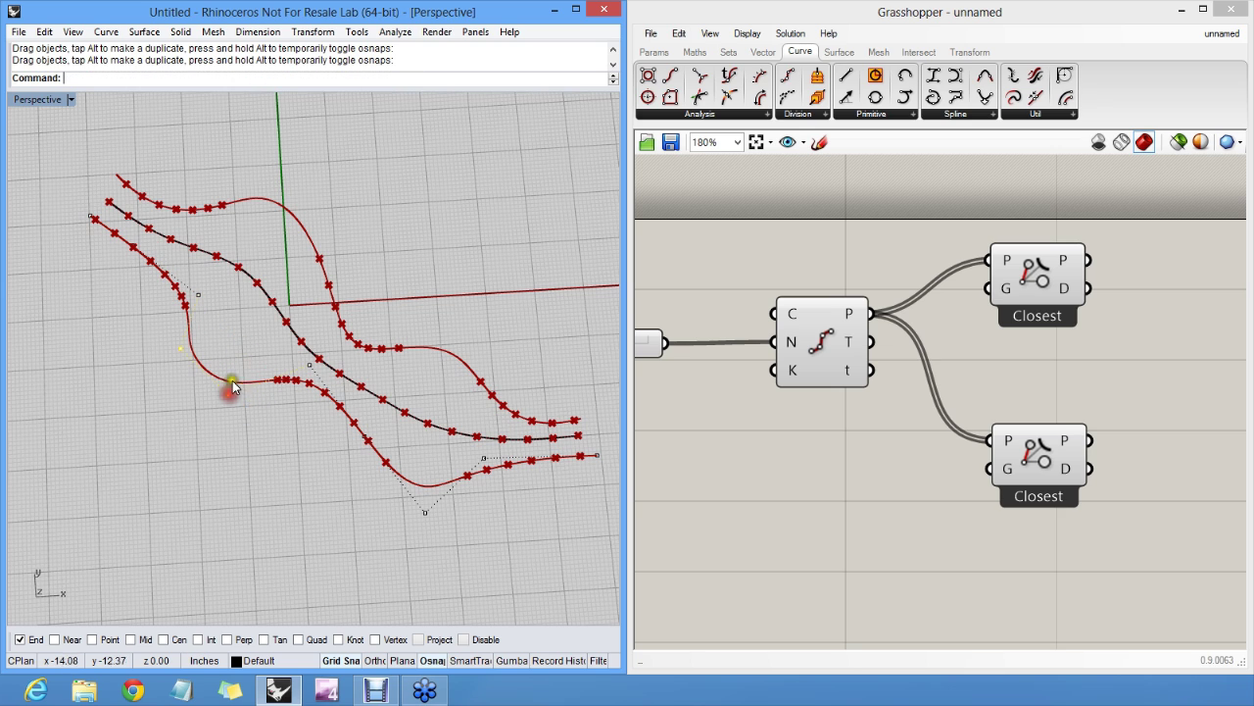
key("Escape")
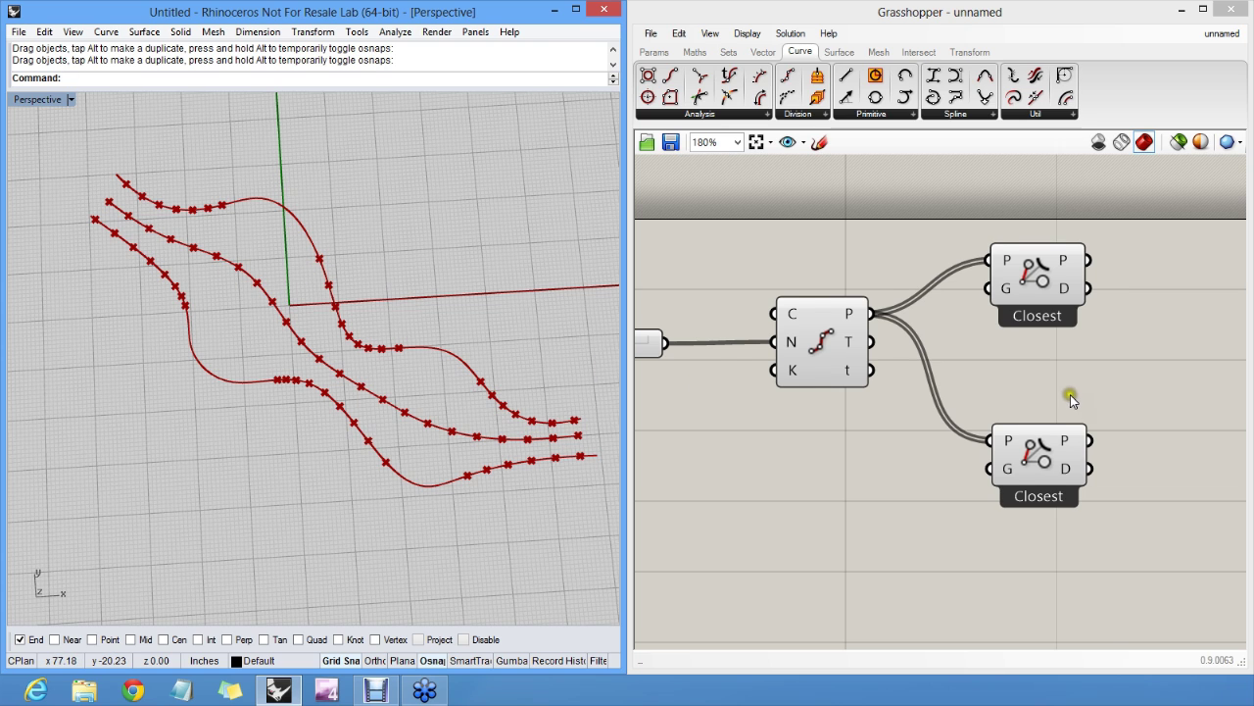
Move the lower Pull Point component up closer to the upper one.
right_click_drag(1067, 383, 925, 421)
left_click_drag(903, 495, 904, 456)
left_click(964, 377)
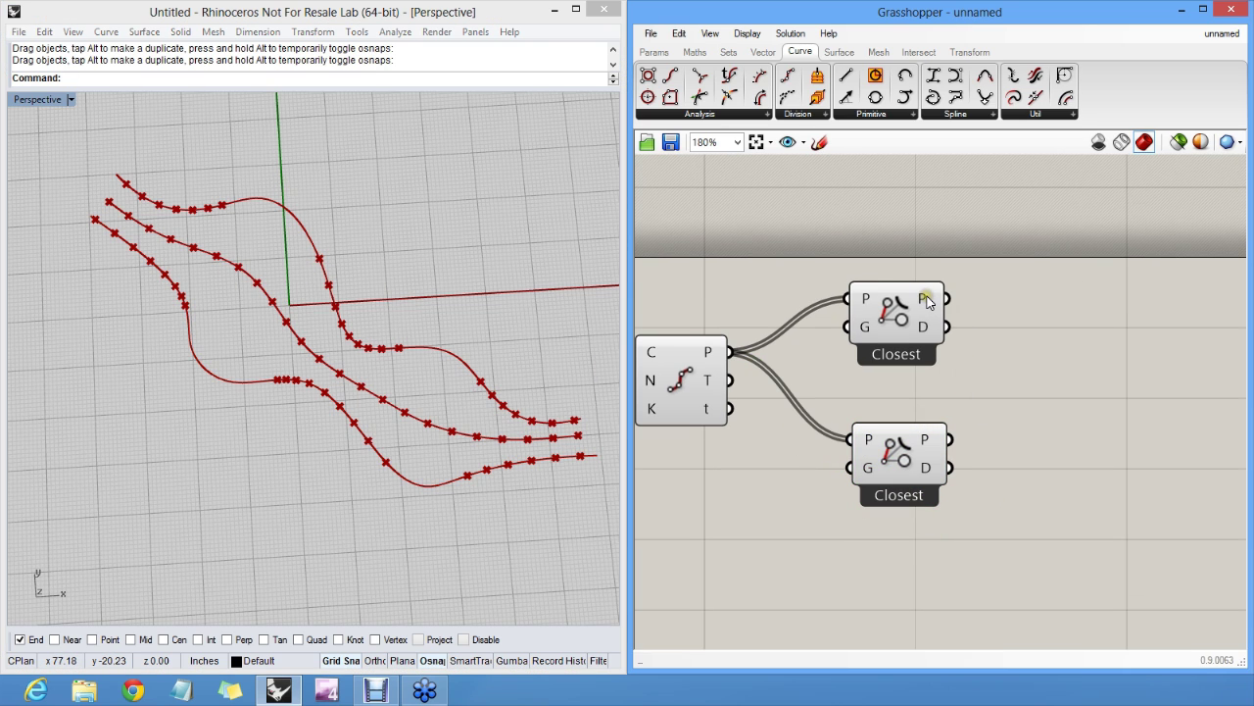
Select the upper Pull Point component and examine its closest points on the upper outer curve in the Rhino viewport.
right_click_drag(927, 302, 836, 306)
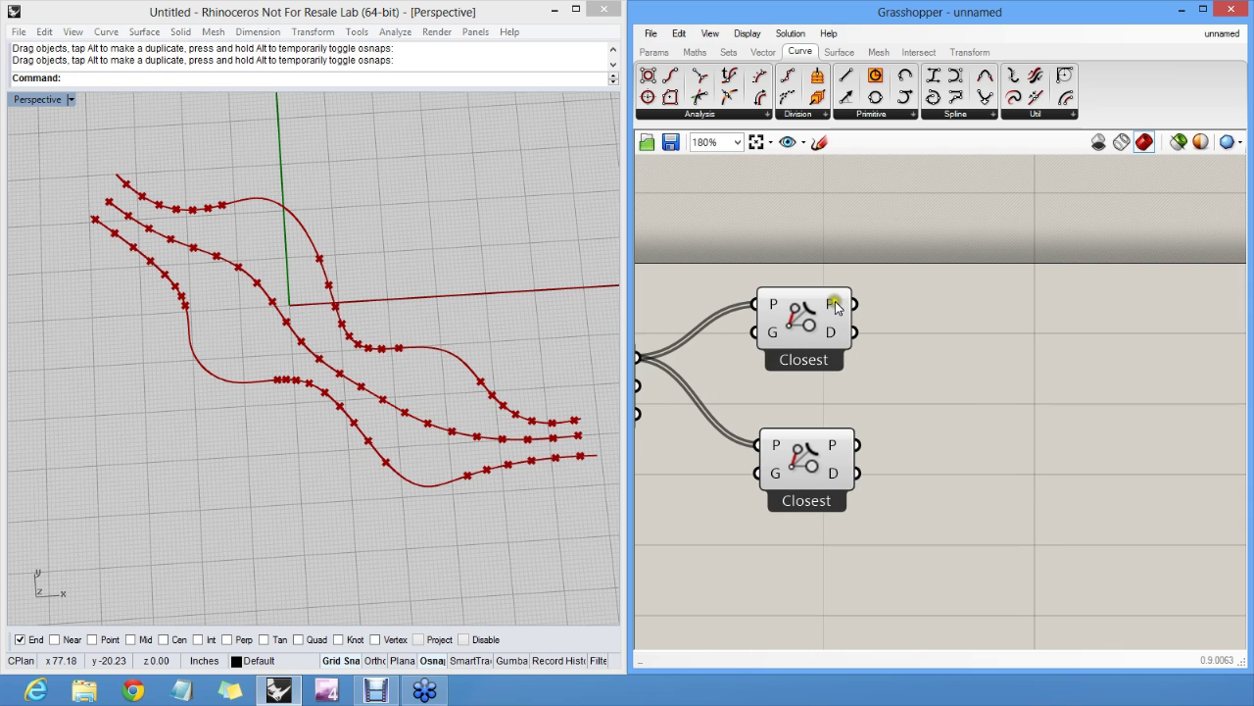
mouse_move(836, 307)
left_click(798, 312)
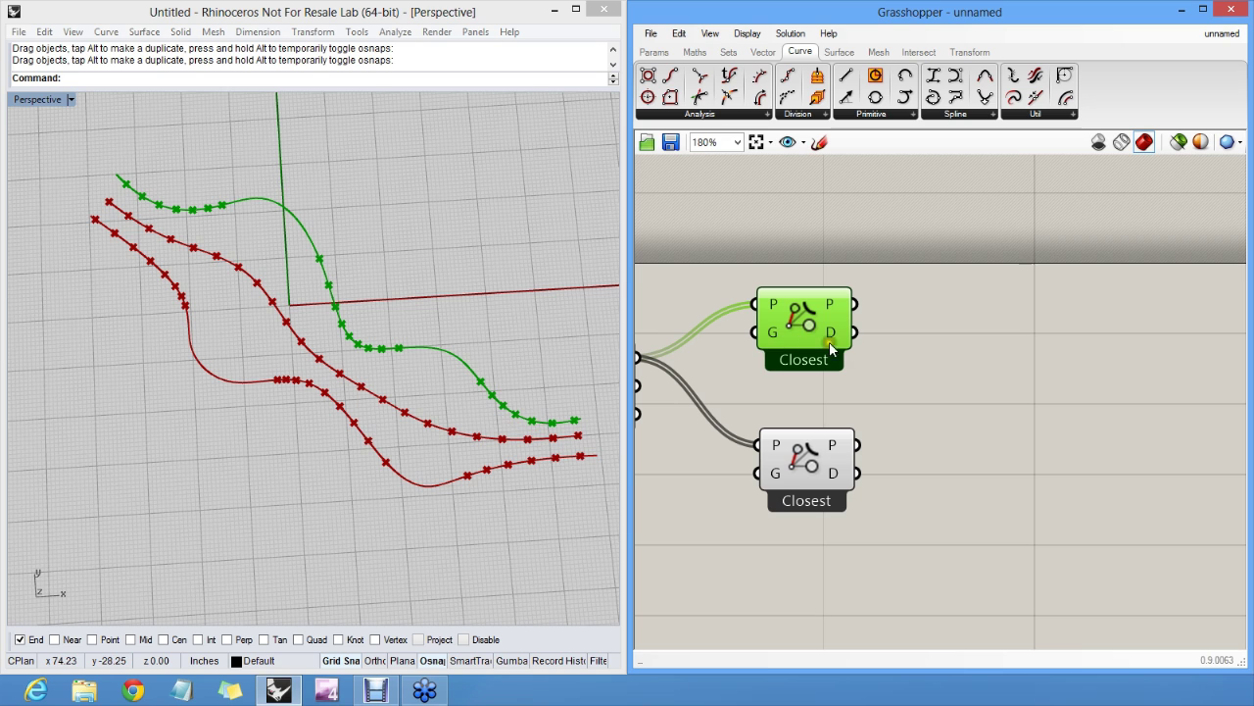
mouse_move(835, 340)
scroll(595, 429, "up", 4)
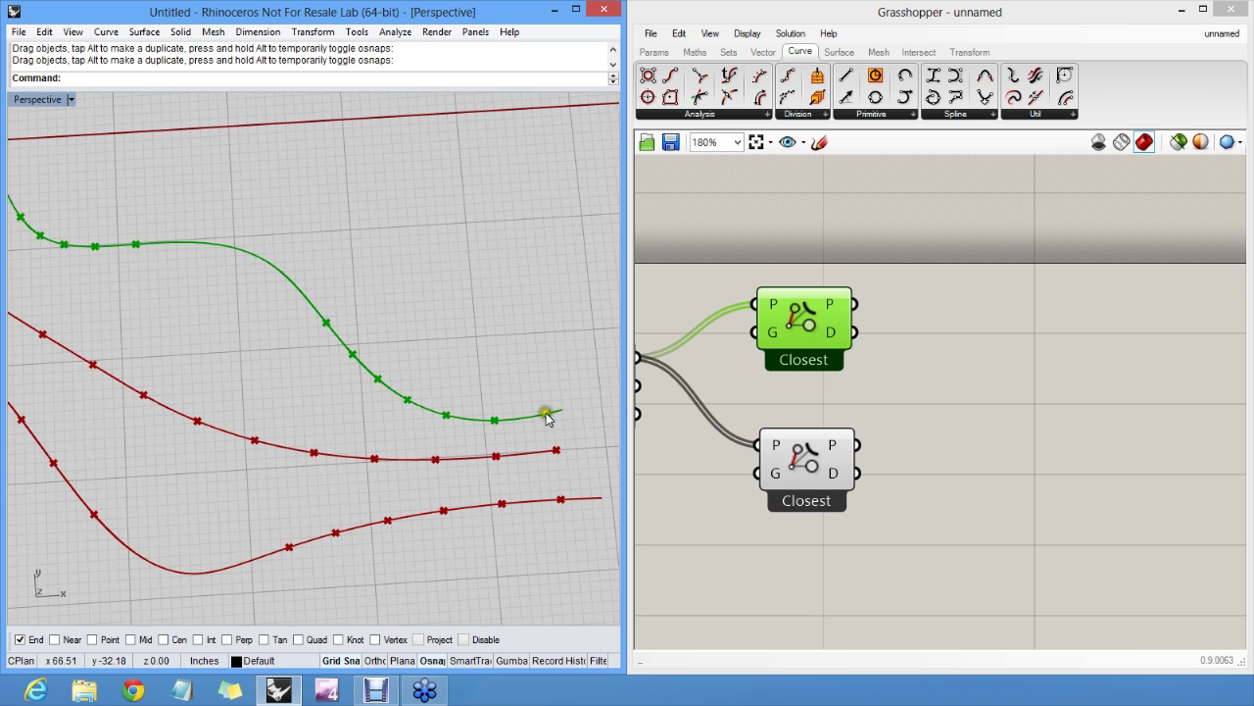
scroll(821, 382, "down", 2)
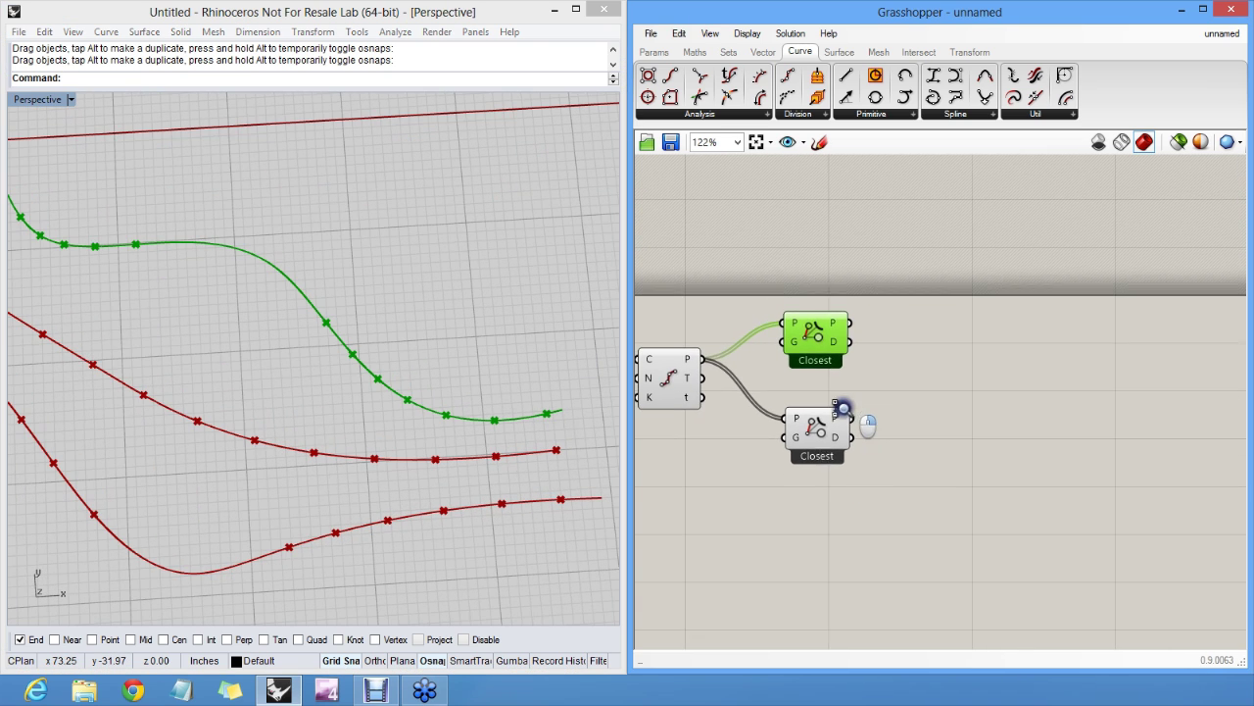
left_click(896, 373)
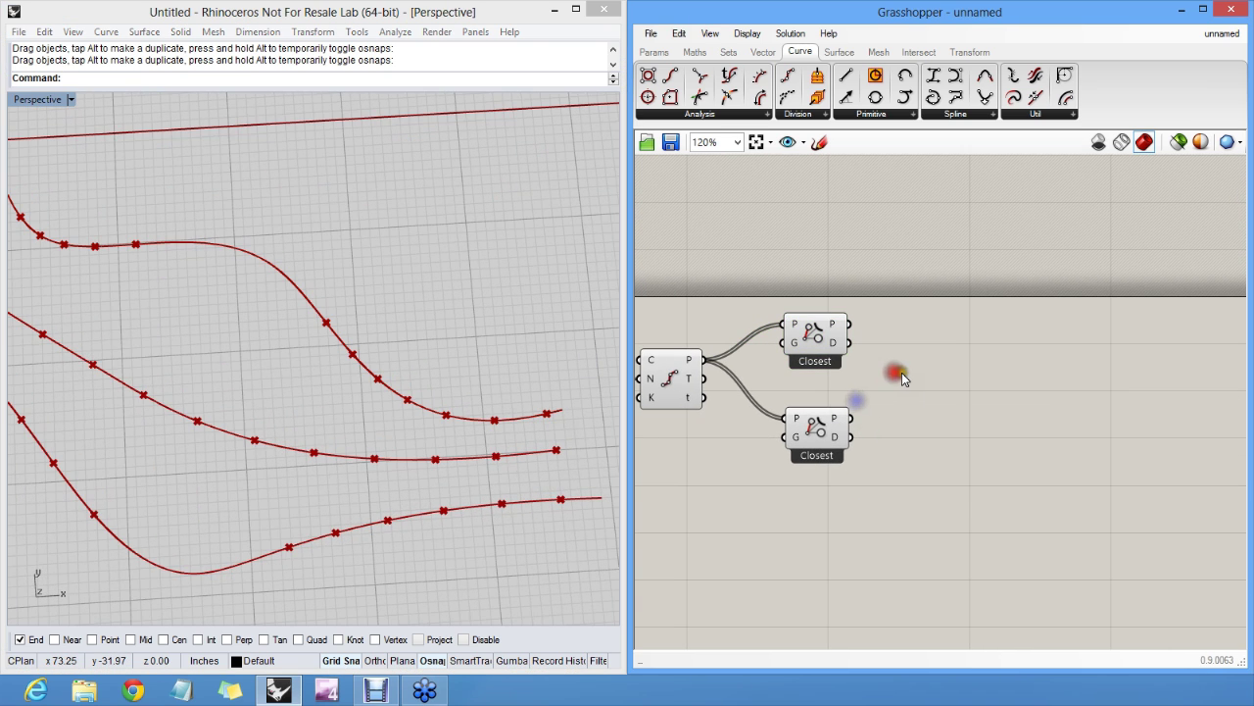
Add a Line component, connect the upper and lower Pull Point P outputs to its A and B inputs, and move it closer to them.
left_click(847, 77)
left_click(994, 403)
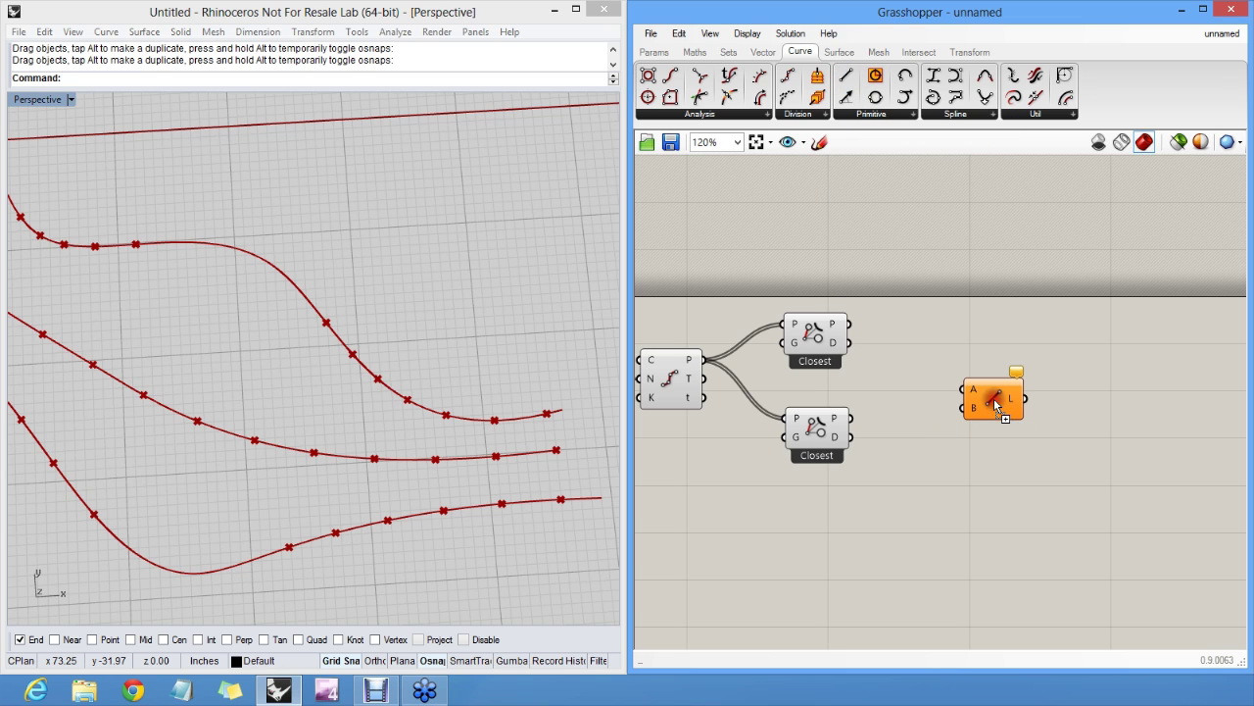
left_click_drag(852, 327, 854, 420)
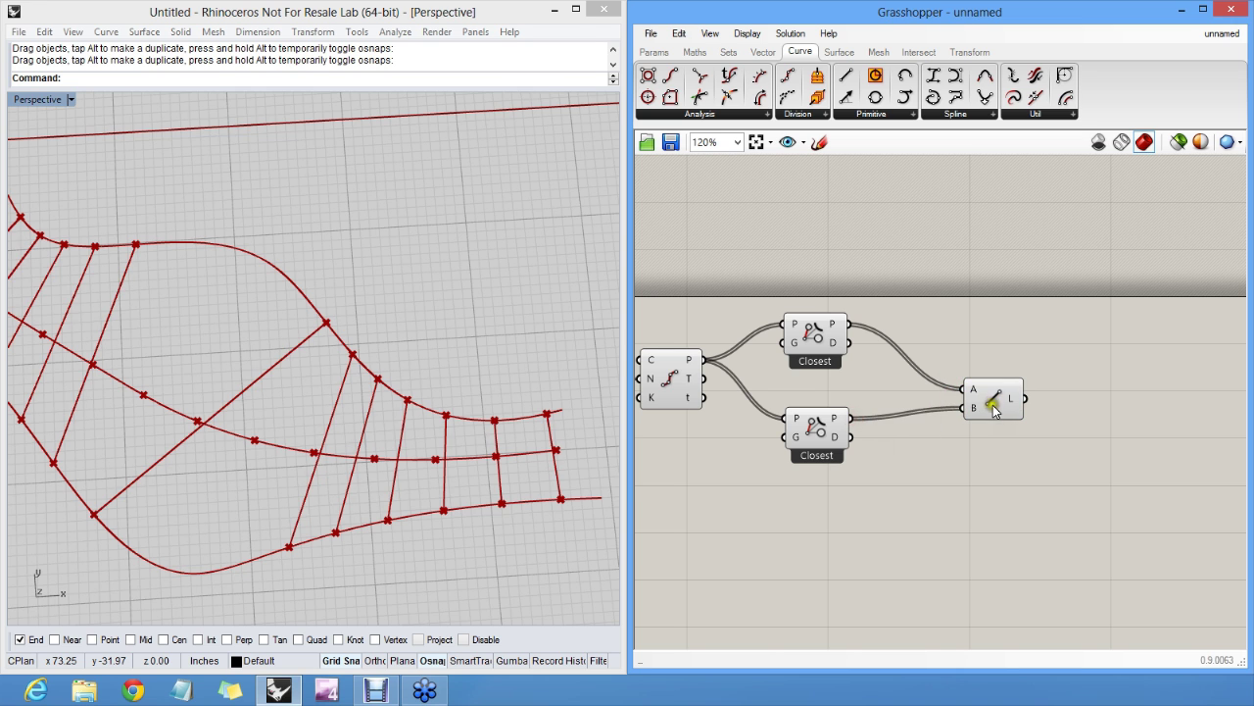
left_click_drag(992, 405, 956, 389)
right_click_drag(496, 329, 504, 382, "ctrl")
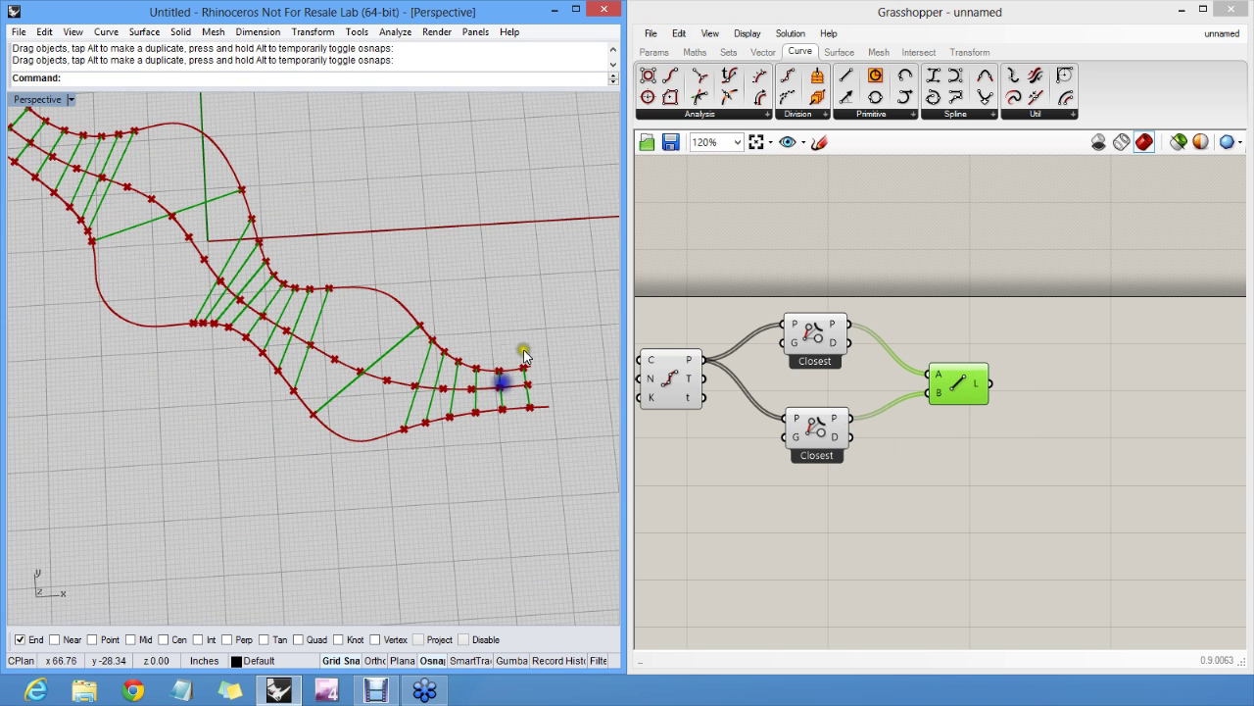
Set the number slider for the curve division count to 25.
right_click_drag(329, 336, 393, 392, "shift")
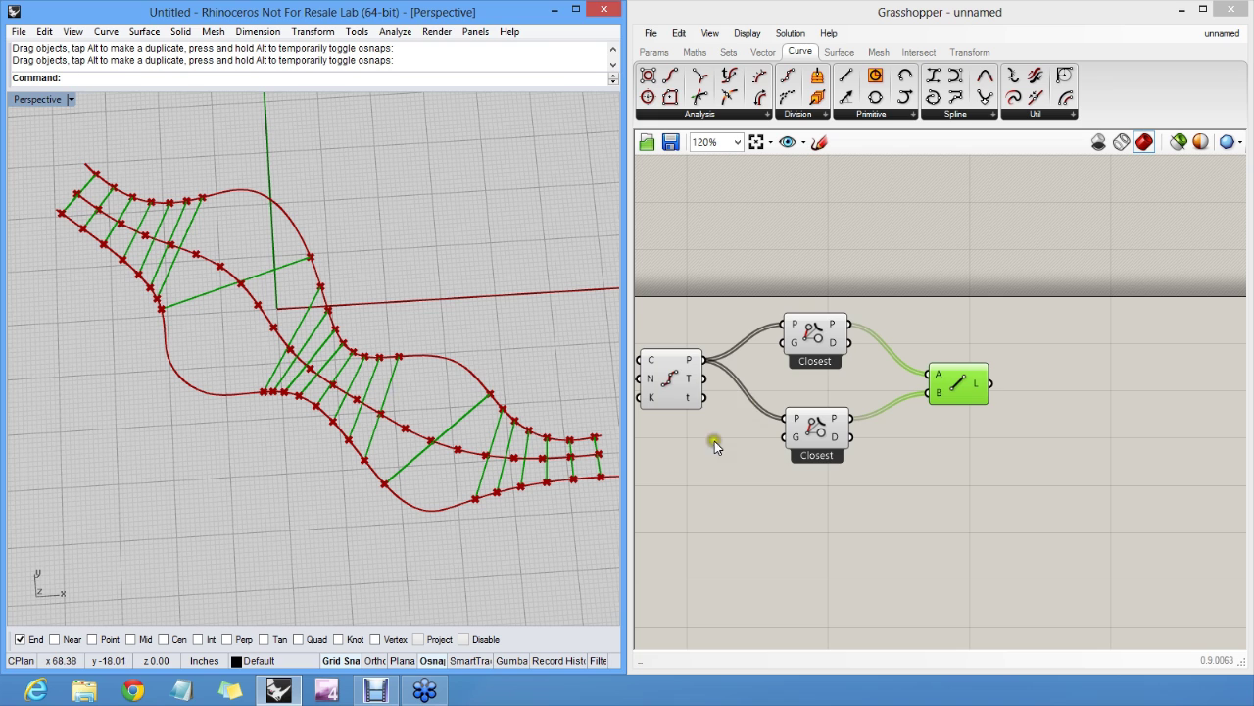
right_click_drag(714, 440, 910, 455)
mouse_move(683, 401)
left_mouse_down()
mouse_move(722, 405)
mouse_move(660, 402)
mouse_move(685, 409)
left_mouse_up()
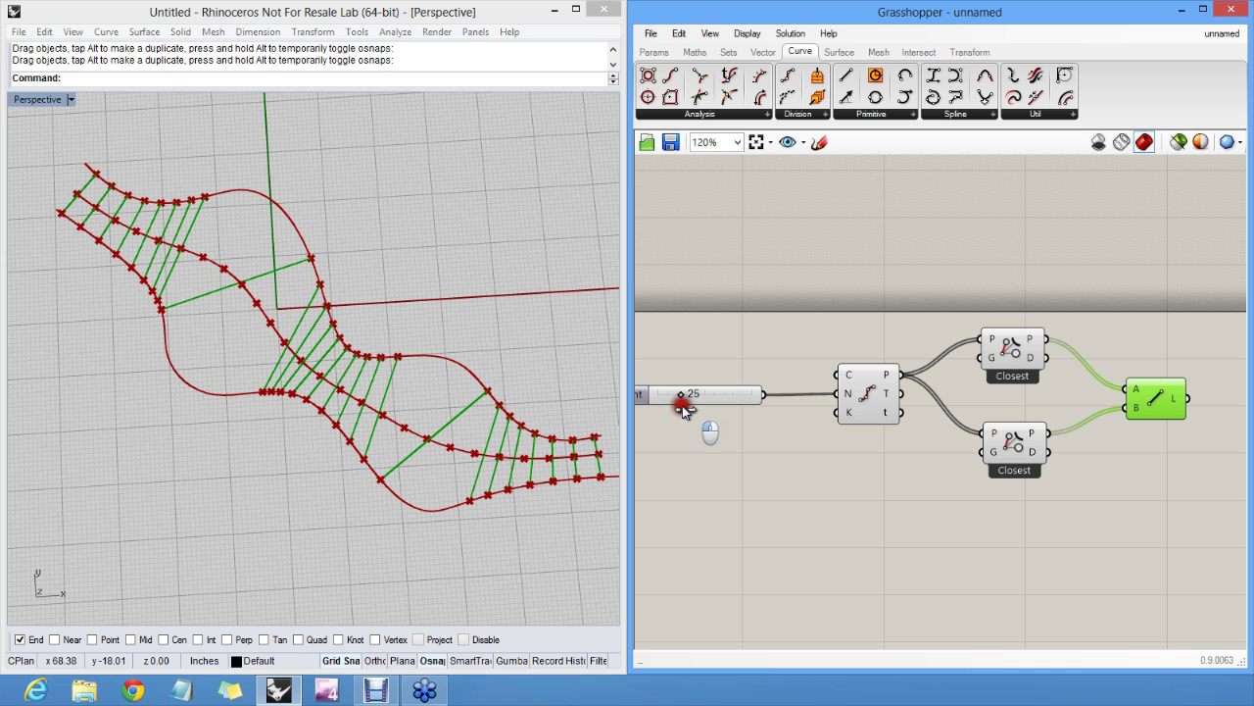
left_click(710, 337)
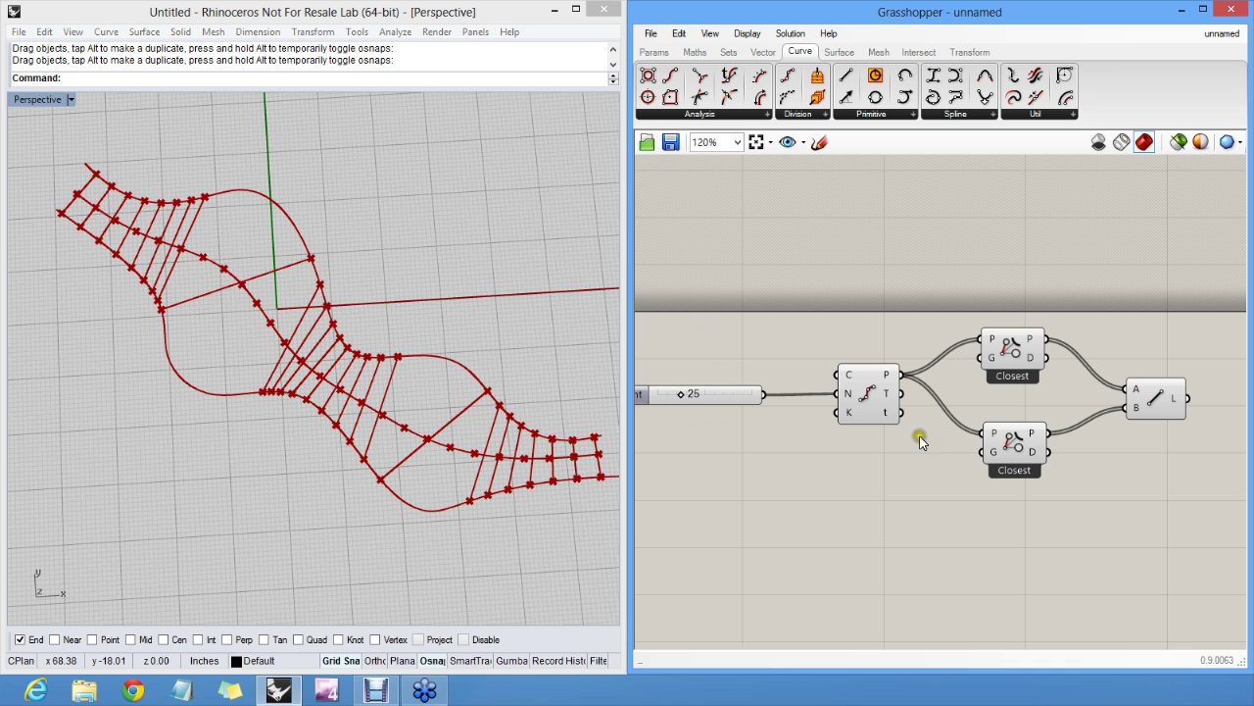
Spread the two Pull Point components slightly further apart and move the Line component up a little between them.
left_click(1013, 402)
left_click_drag(1024, 434, 1026, 446)
left_click(1023, 413)
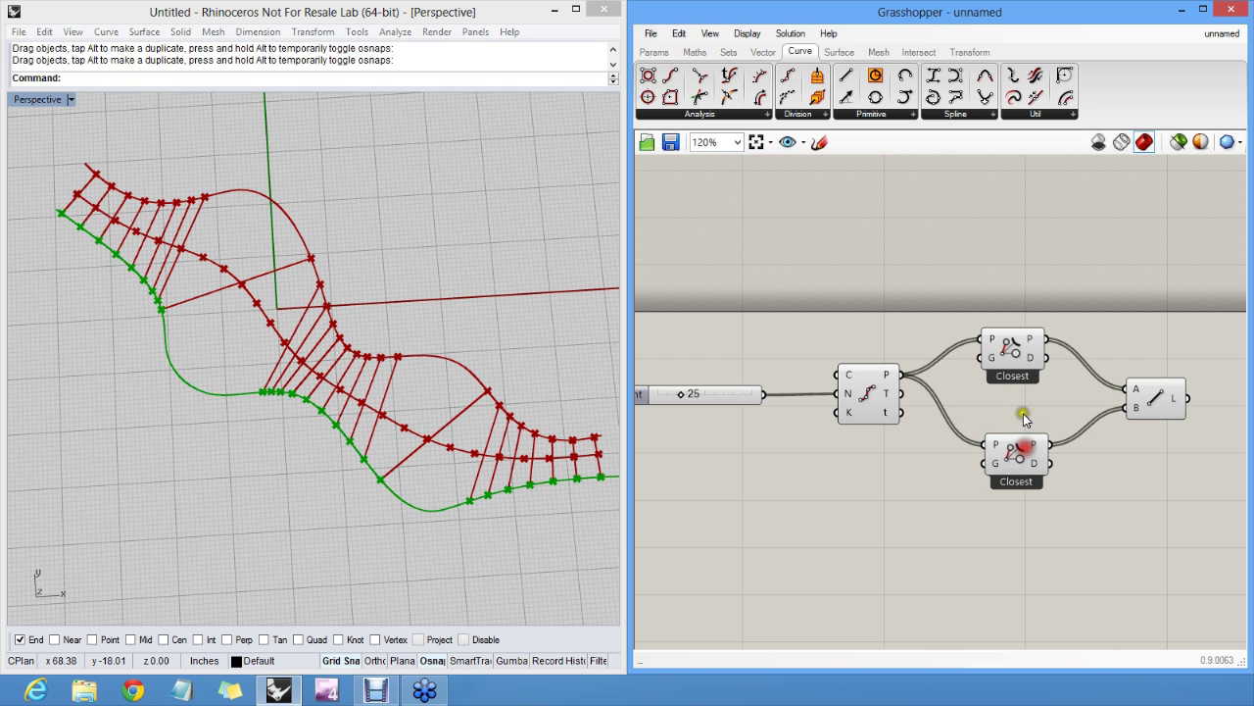
left_click_drag(1014, 350, 1014, 338)
right_click_drag(1035, 394, 883, 437)
left_click(987, 435)
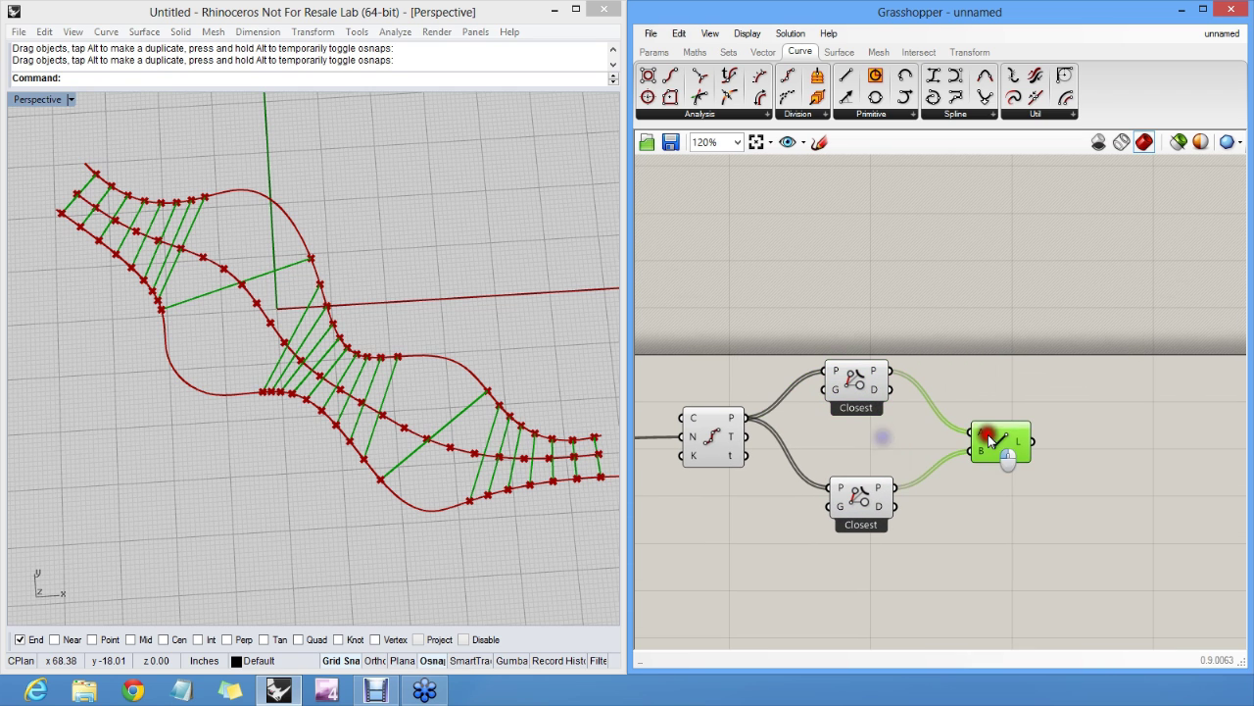
left_click_drag(989, 437, 984, 427)
left_click(982, 392)
Select the Line component and examine how its lines meet the three curves near their right end in the Rhino viewport.
scroll(499, 452, "up", 7)
right_click_drag(497, 445, 347, 361, "shift")
scroll(520, 402, "up", 4)
right_click_drag(520, 403, 365, 353, "shift")
scroll(414, 362, "up", 5)
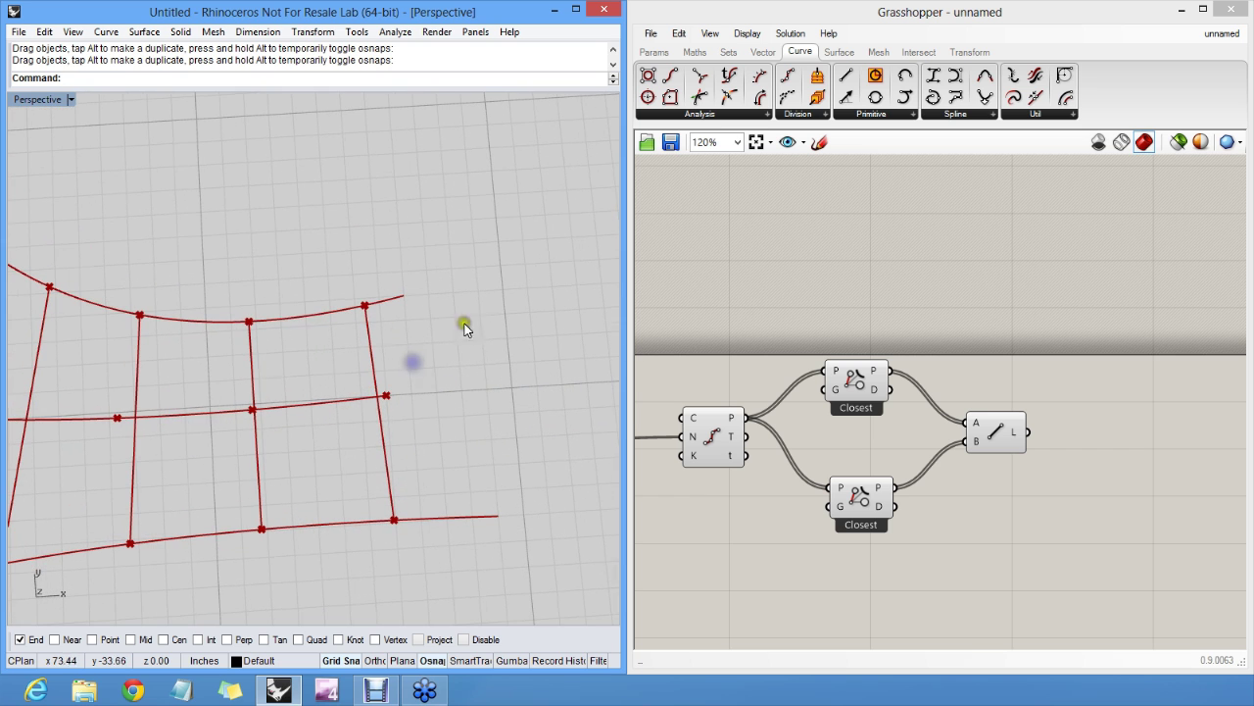
left_click(995, 433)
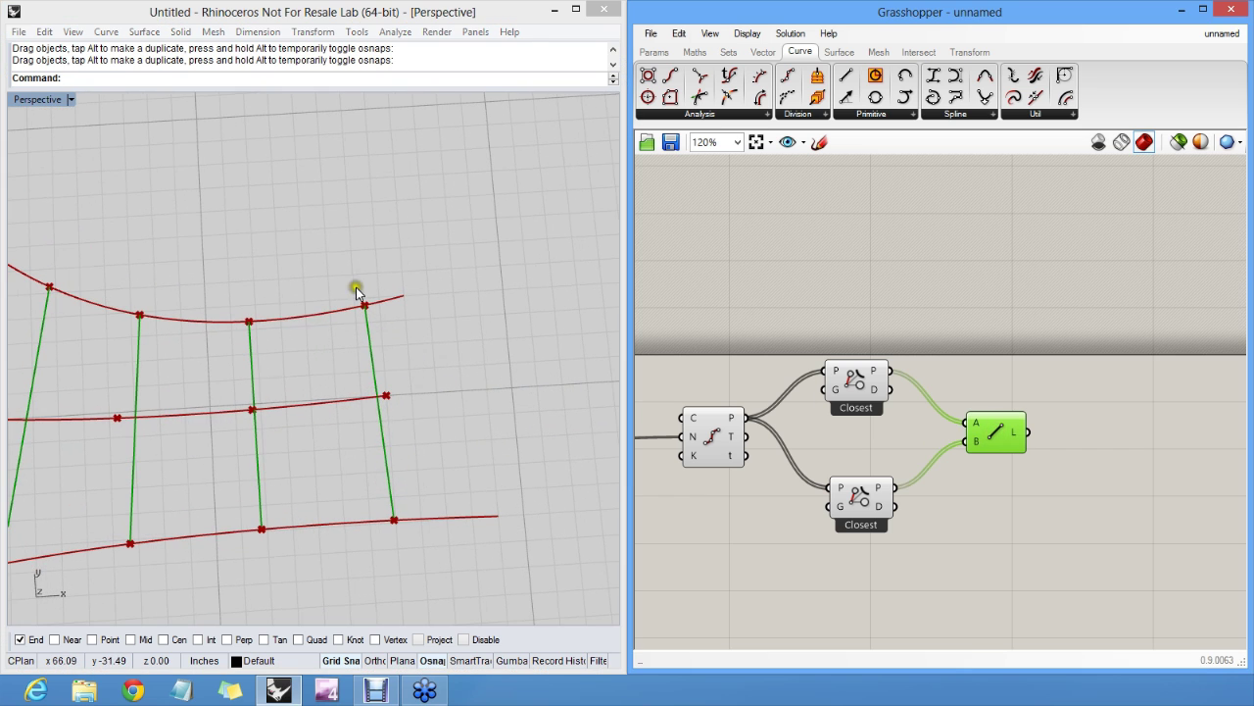
right_click_drag(390, 410, 486, 373, "shift")
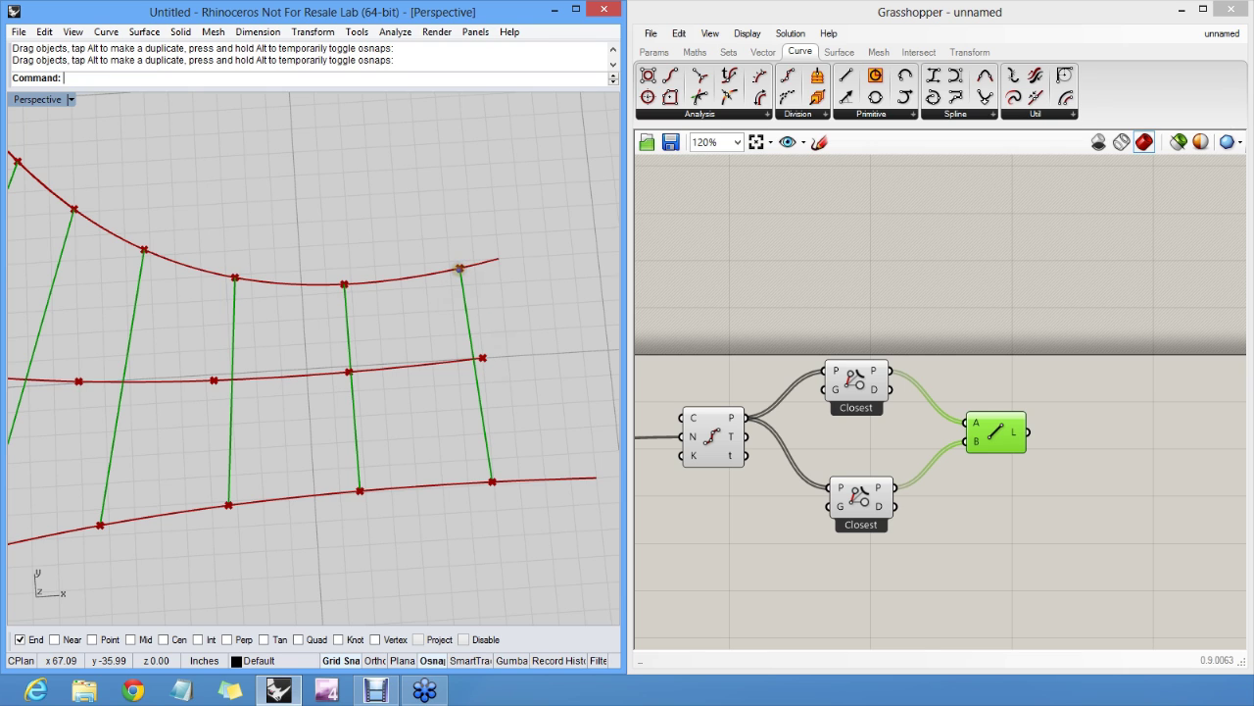
mouse_move(459, 267)
left_mouse_down()
mouse_move(495, 382)
mouse_move(492, 456)
left_mouse_up()
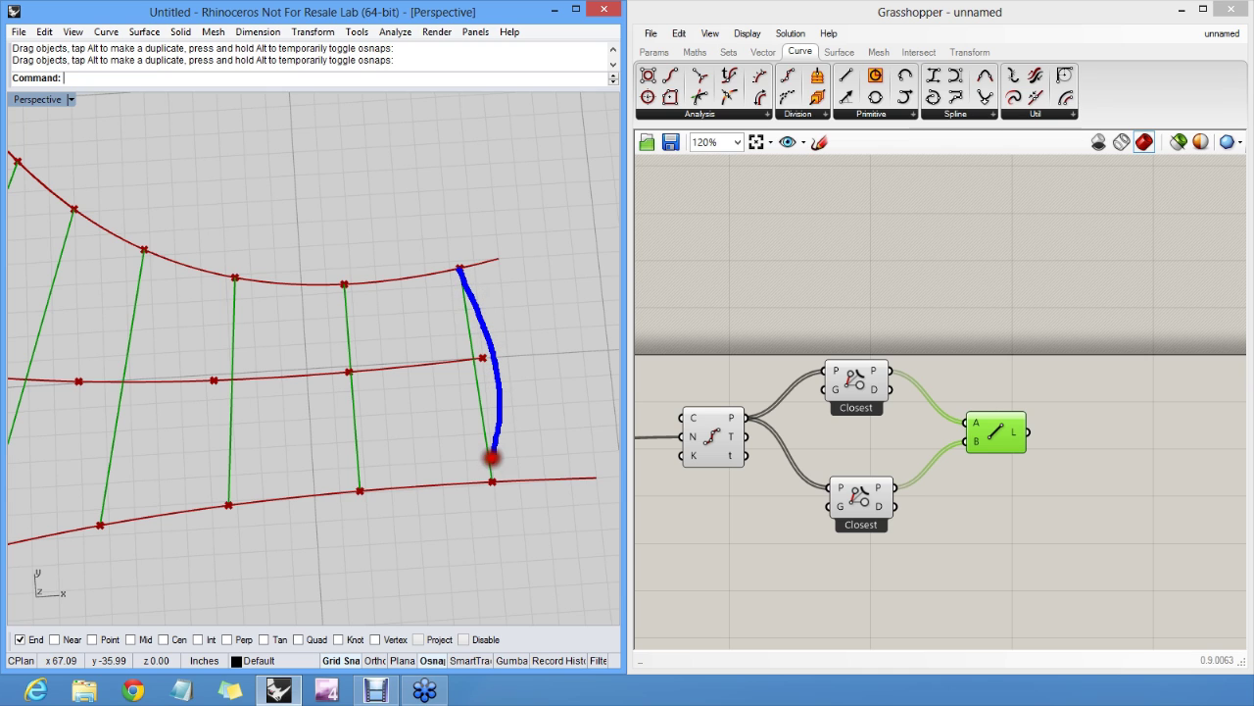
left_click_drag(343, 283, 360, 490)
mouse_move(235, 278)
left_mouse_down()
mouse_move(218, 356)
mouse_move(229, 504)
left_mouse_up()
mouse_move(147, 253)
left_mouse_down()
mouse_move(97, 318)
mouse_move(82, 488)
mouse_move(101, 522)
left_mouse_up()
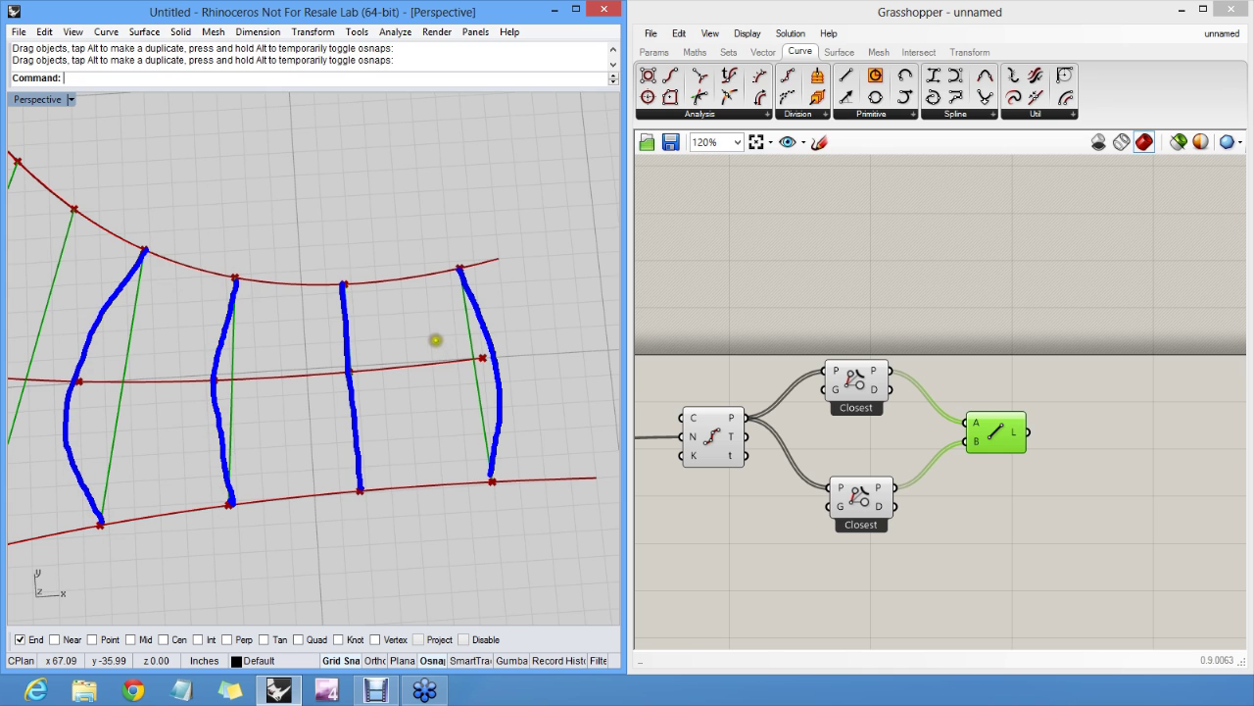
key("Escape")
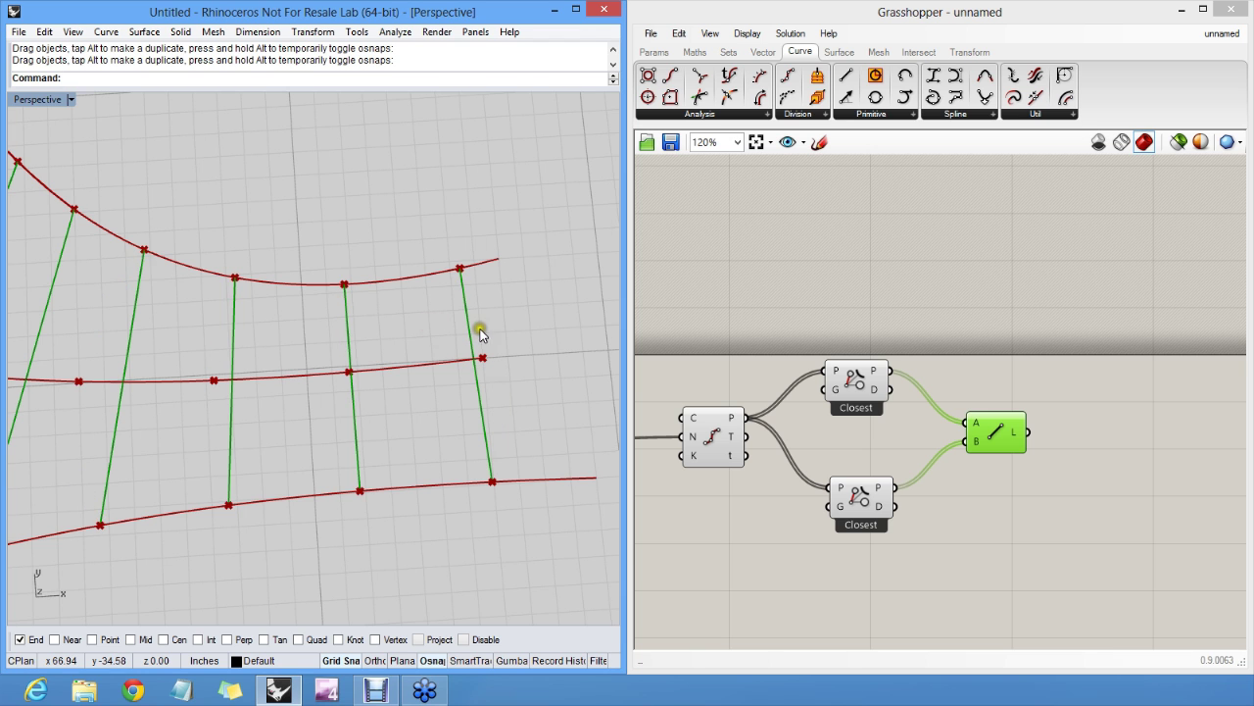
Draw a center-based arc with a radius of about 11.4 inches in Rhino, in the empty area above the curves' right end.
scroll(482, 334, "down", 9)
mouse_move(476, 381)
right_mouse_down("shift")
mouse_move(387, 341)
mouse_move(497, 373)
right_mouse_up("shift")
left_click(514, 292)
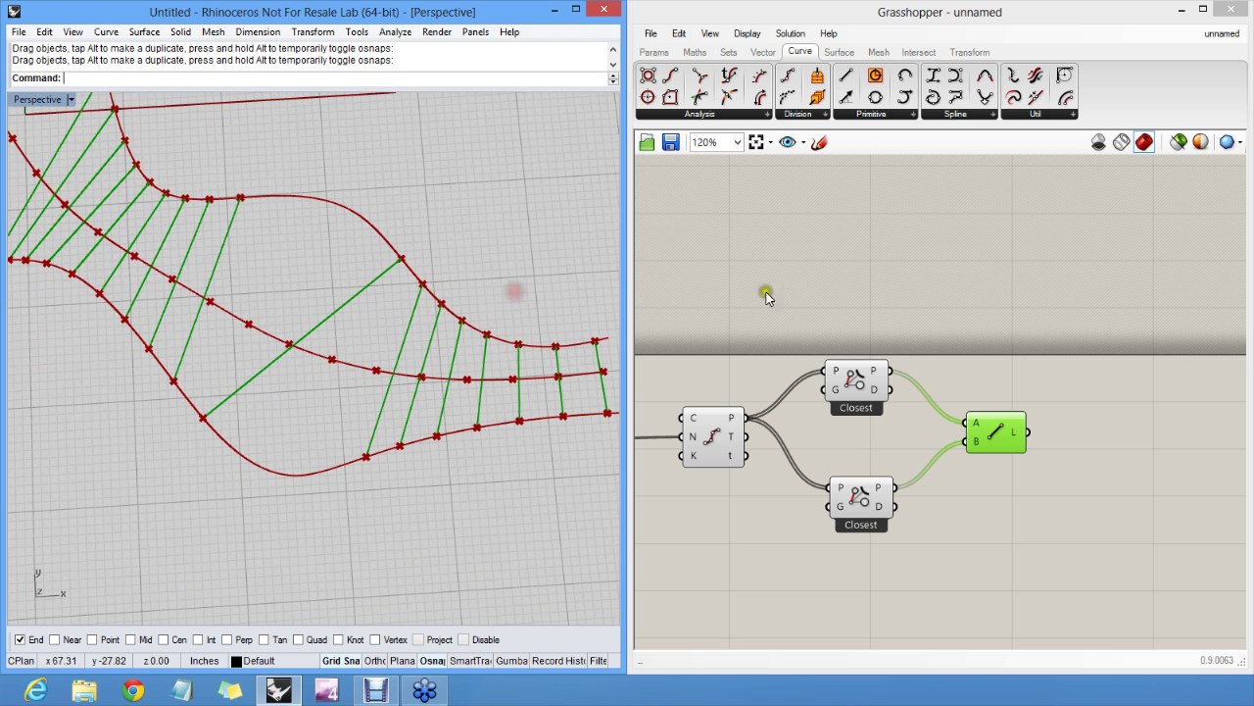
left_click(484, 224)
right_click_drag(492, 226, 397, 262, "shift")
type("arc")
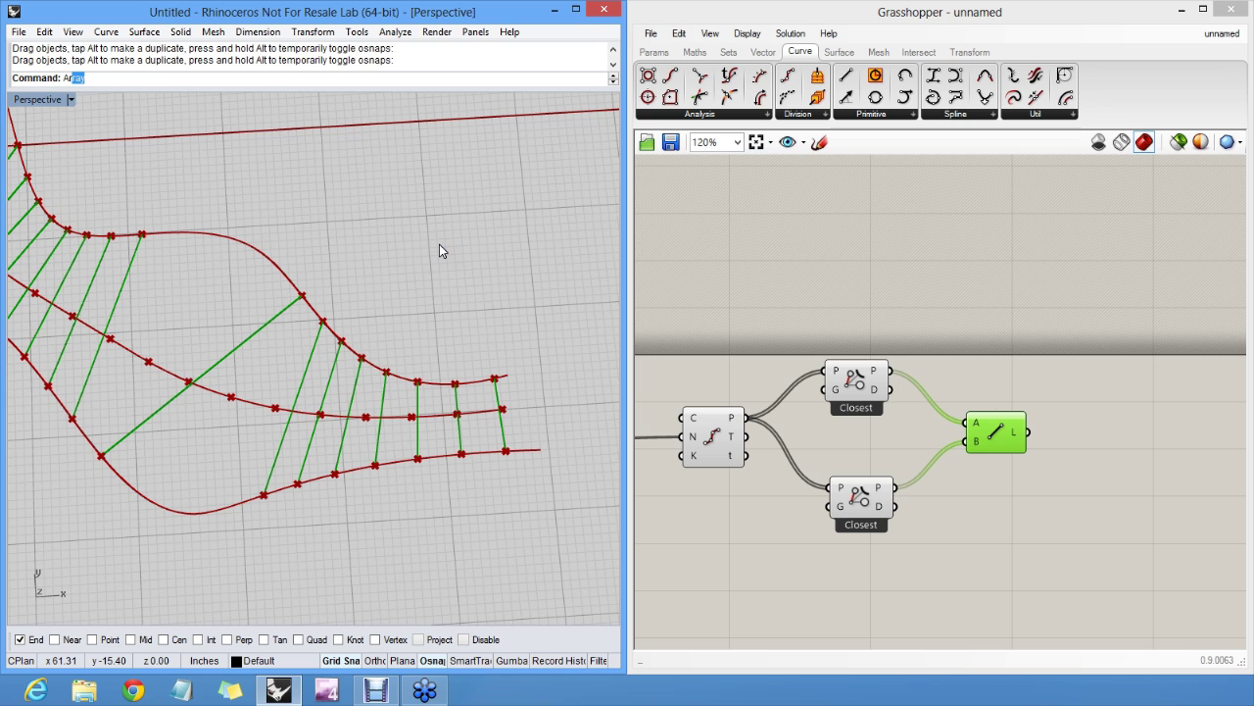
key("Return")
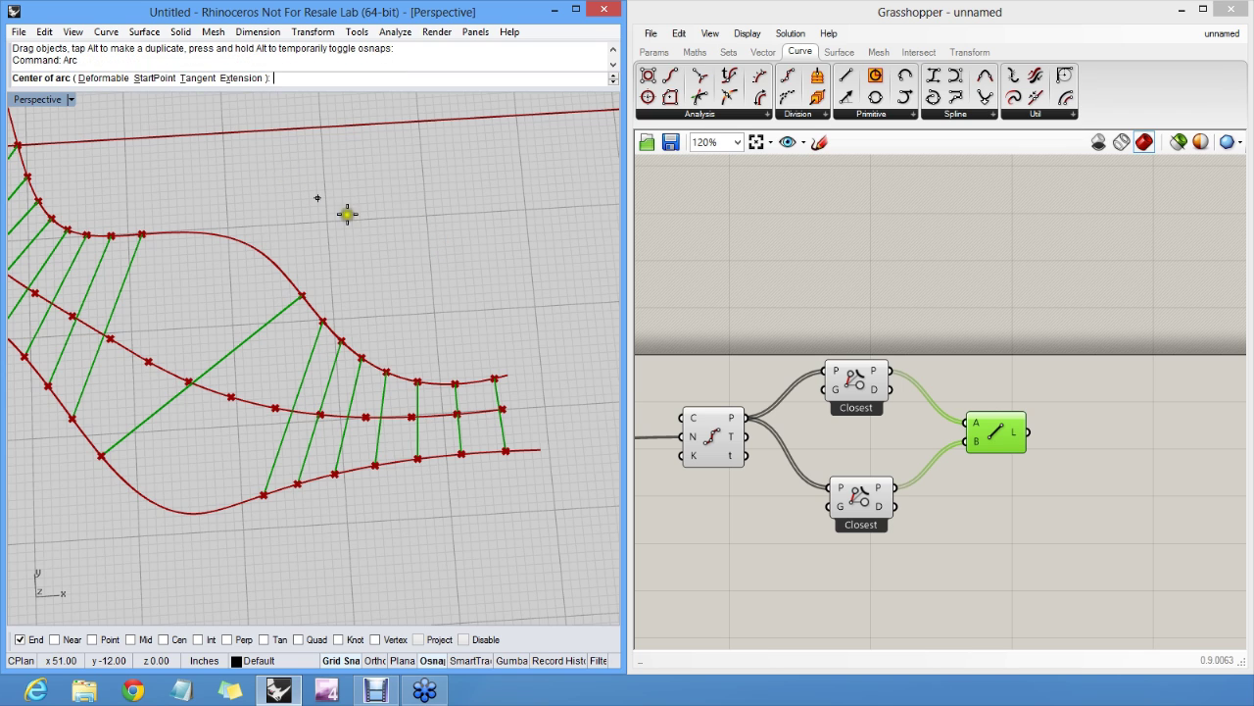
left_click(429, 245)
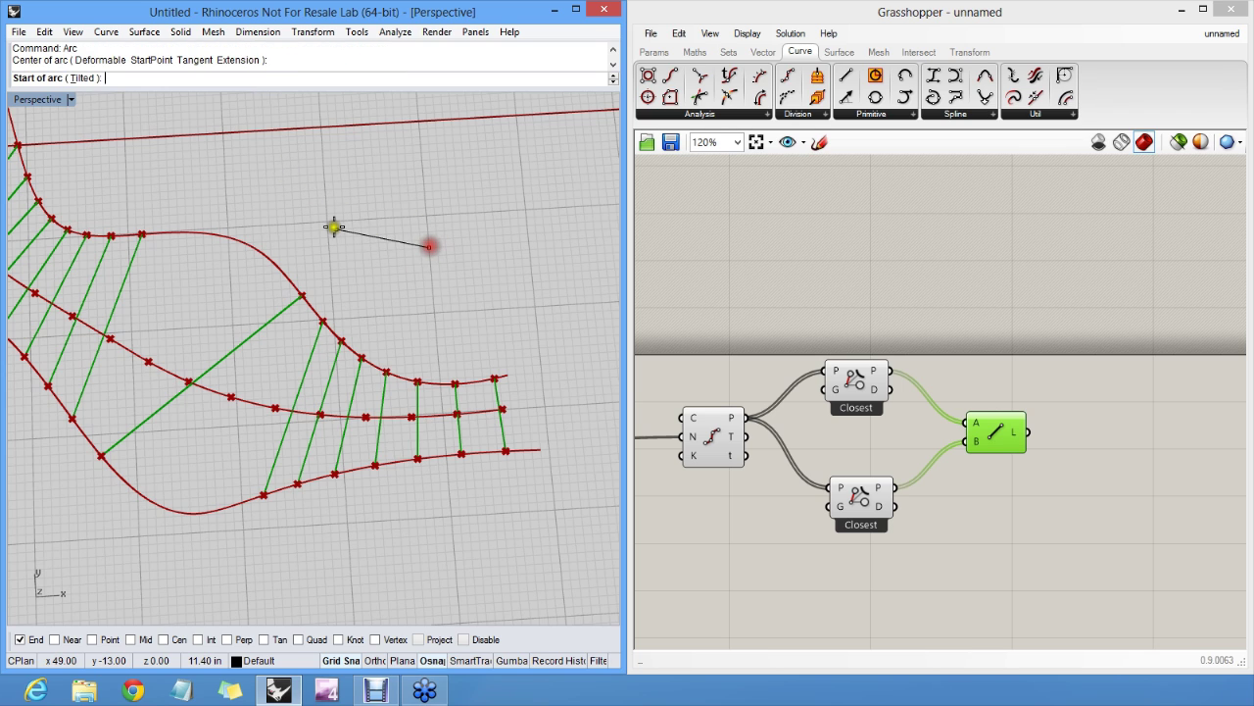
left_click(336, 228)
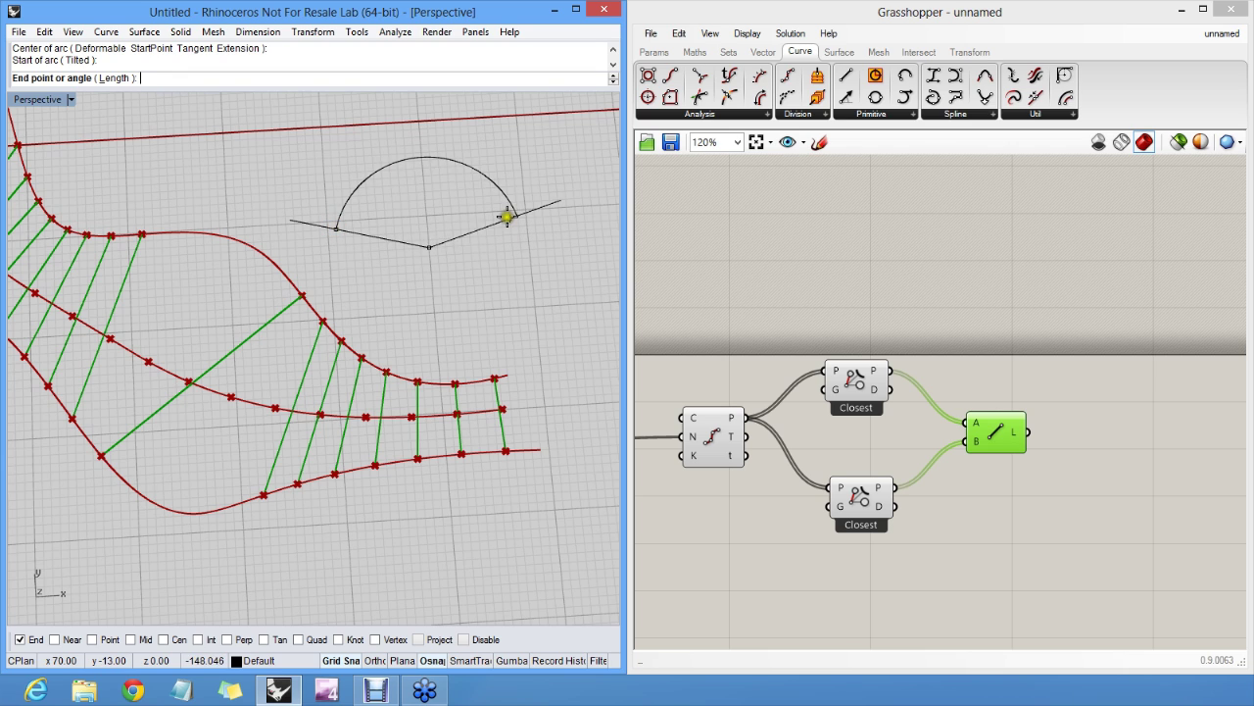
left_click(505, 196)
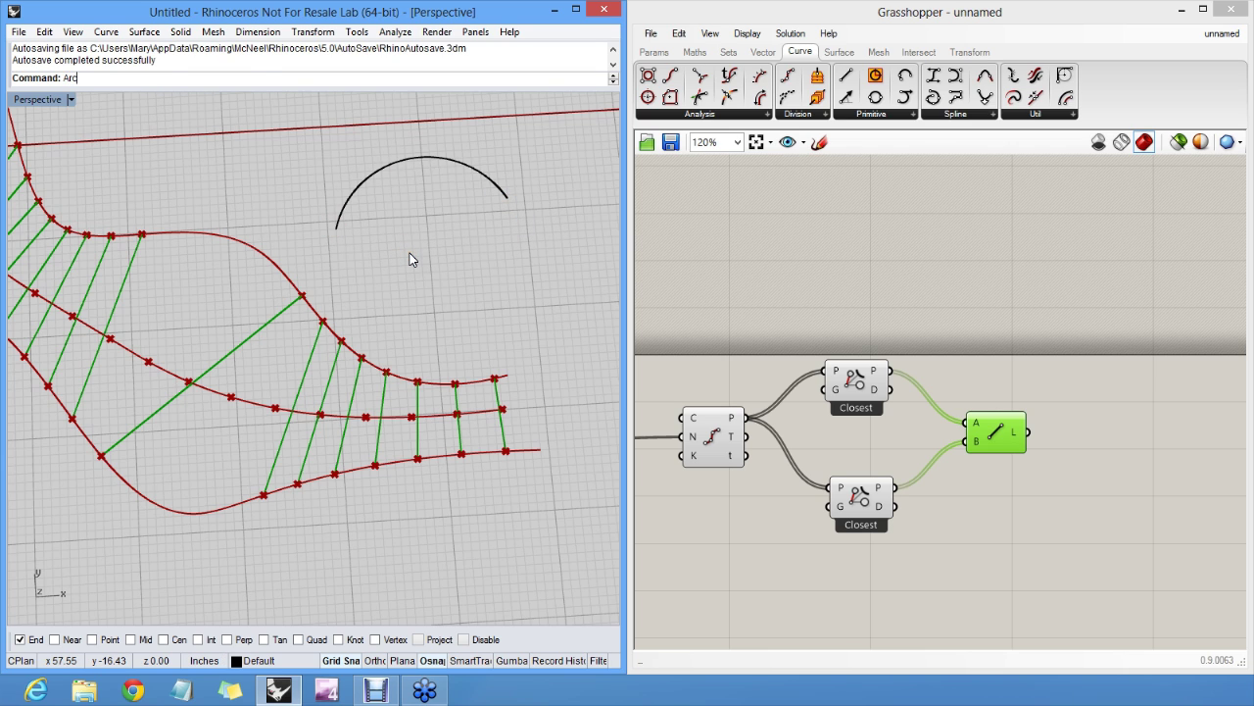
Draw a second, smaller arc beneath the first using the StartPoint and Direction options, with its start direction pointing upward.
key("Return")
left_click(160, 82)
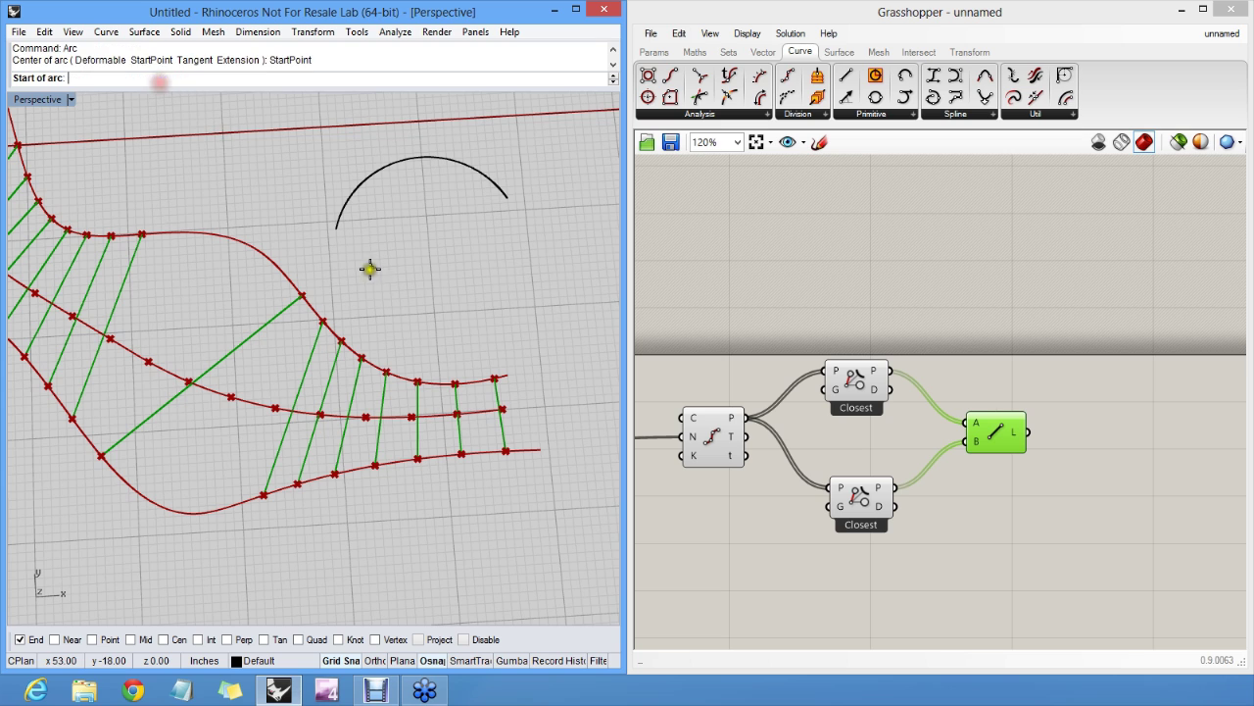
left_click(380, 275)
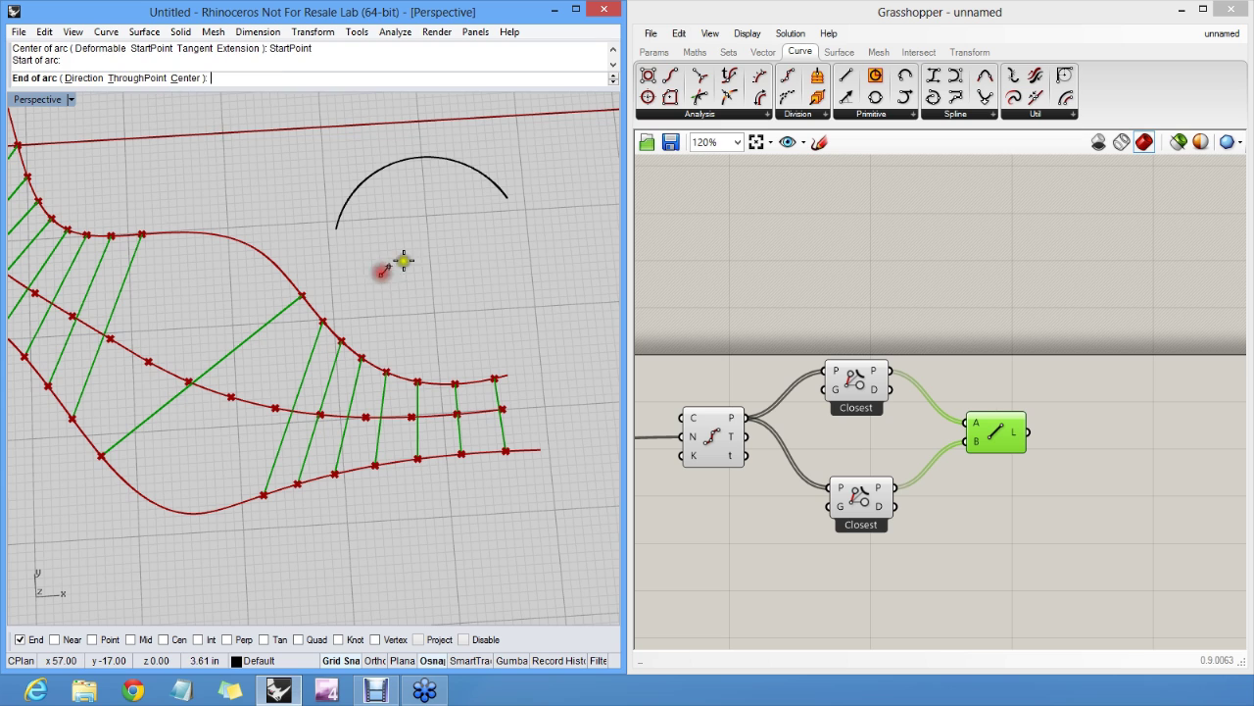
left_click(91, 78)
left_click(362, 132)
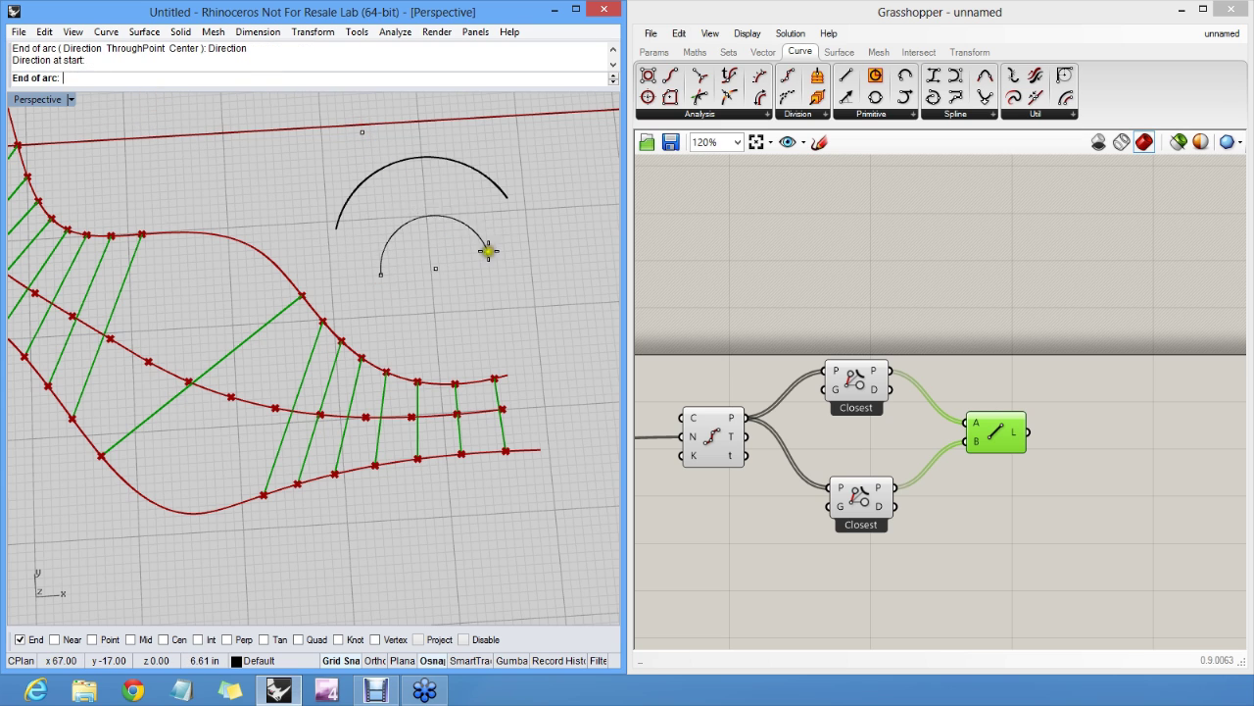
left_click(500, 234)
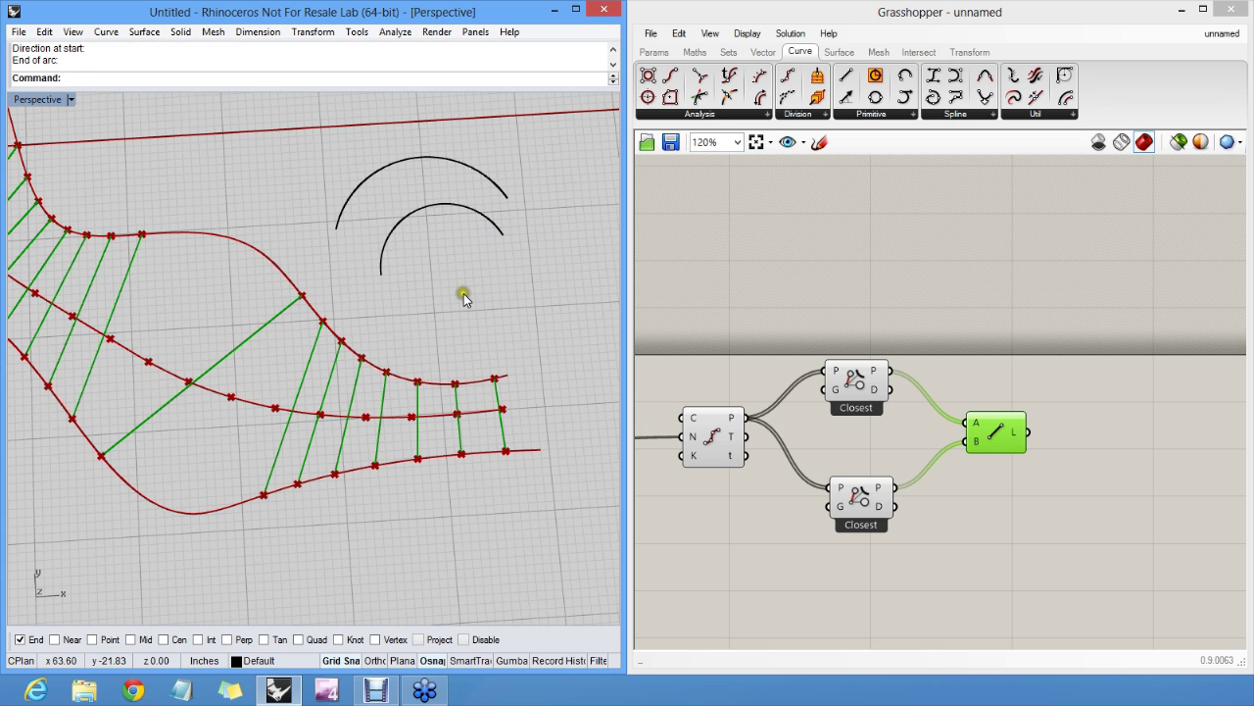
Draw a third, shallow arc below the other two with the StartPoint option, through a start, an end and a point on the arc.
type("Arc")
key("Return")
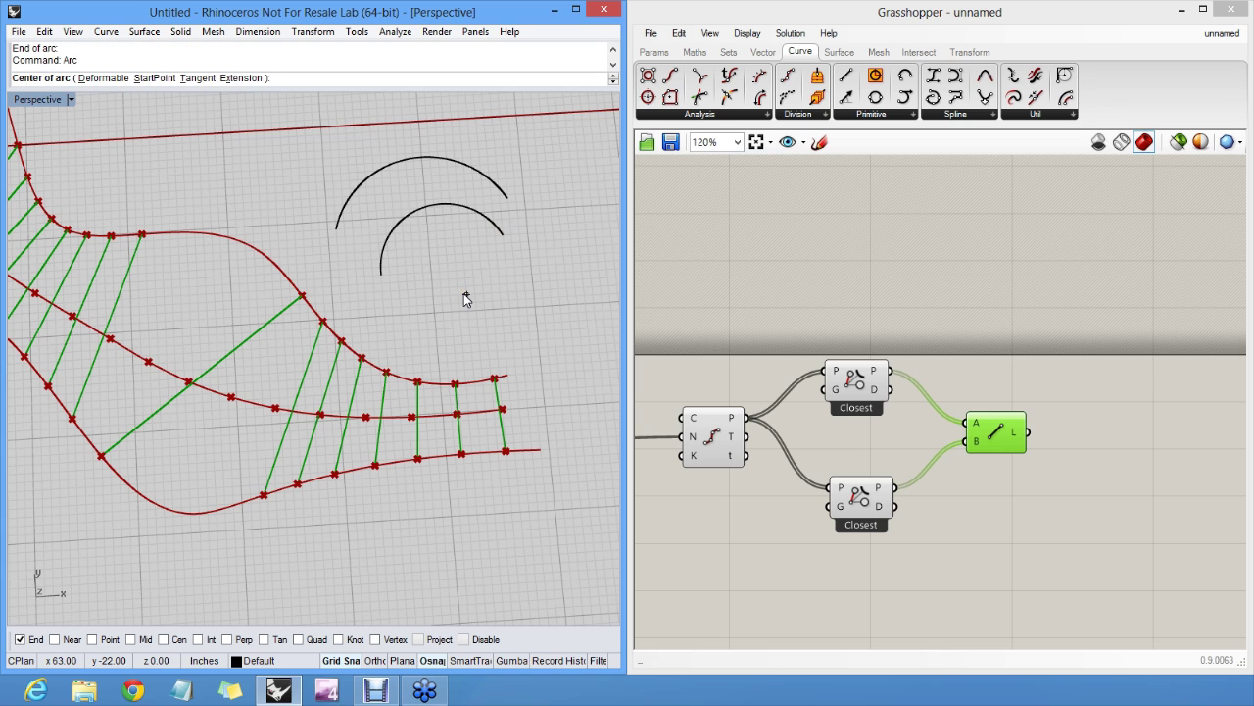
left_click(150, 79)
left_click(419, 320)
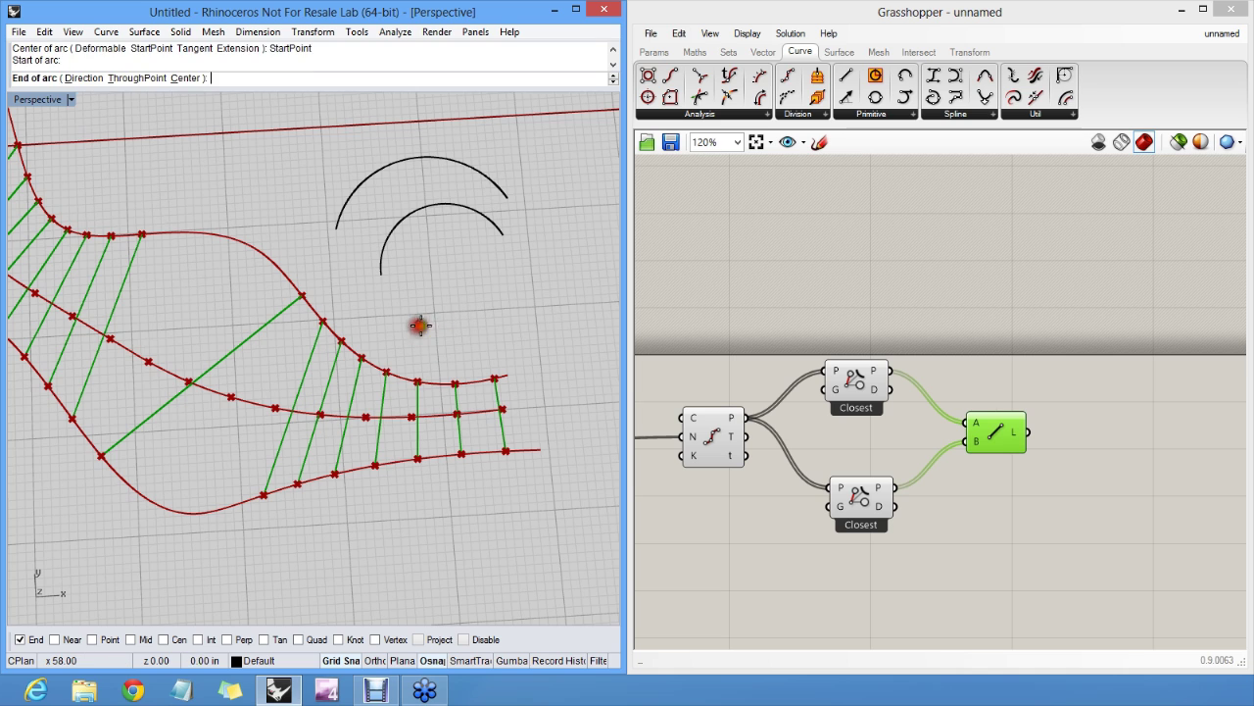
left_click(552, 312)
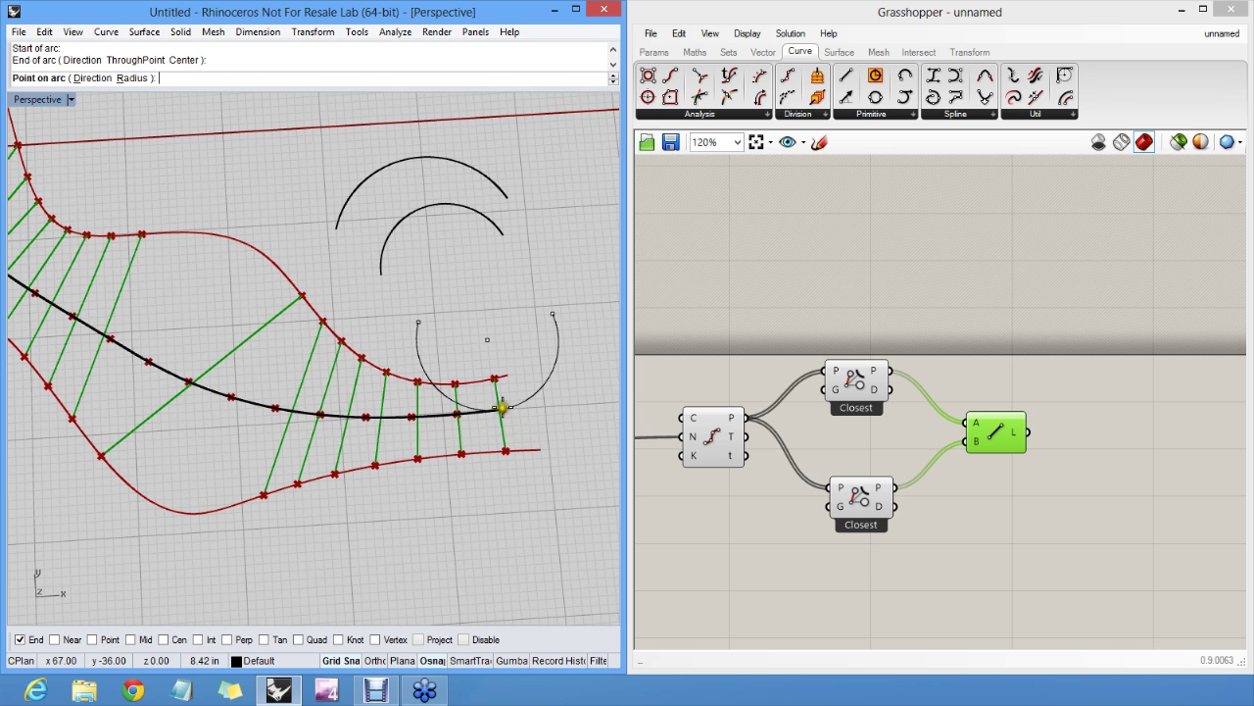
left_click(484, 288)
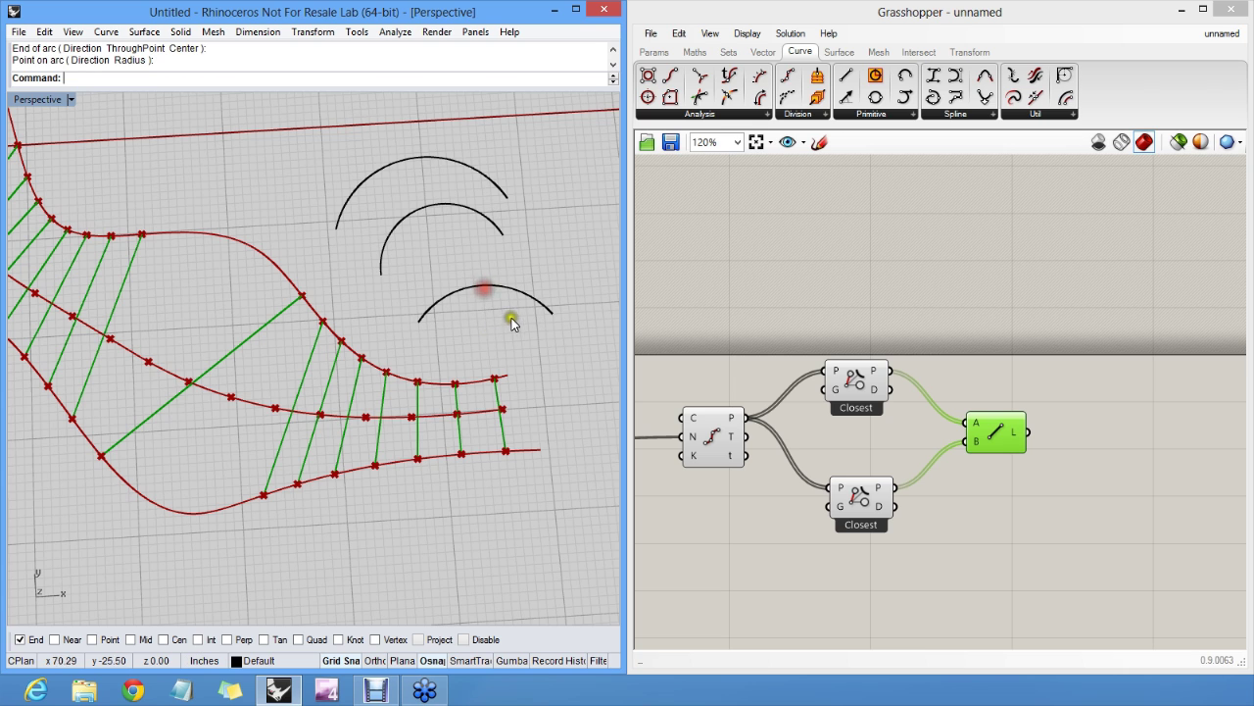
Delete the three sample arcs from the Rhino viewport and deselect the Line component in Grasshopper.
left_click_drag(560, 335, 491, 189)
key("Delete")
left_click(937, 262)
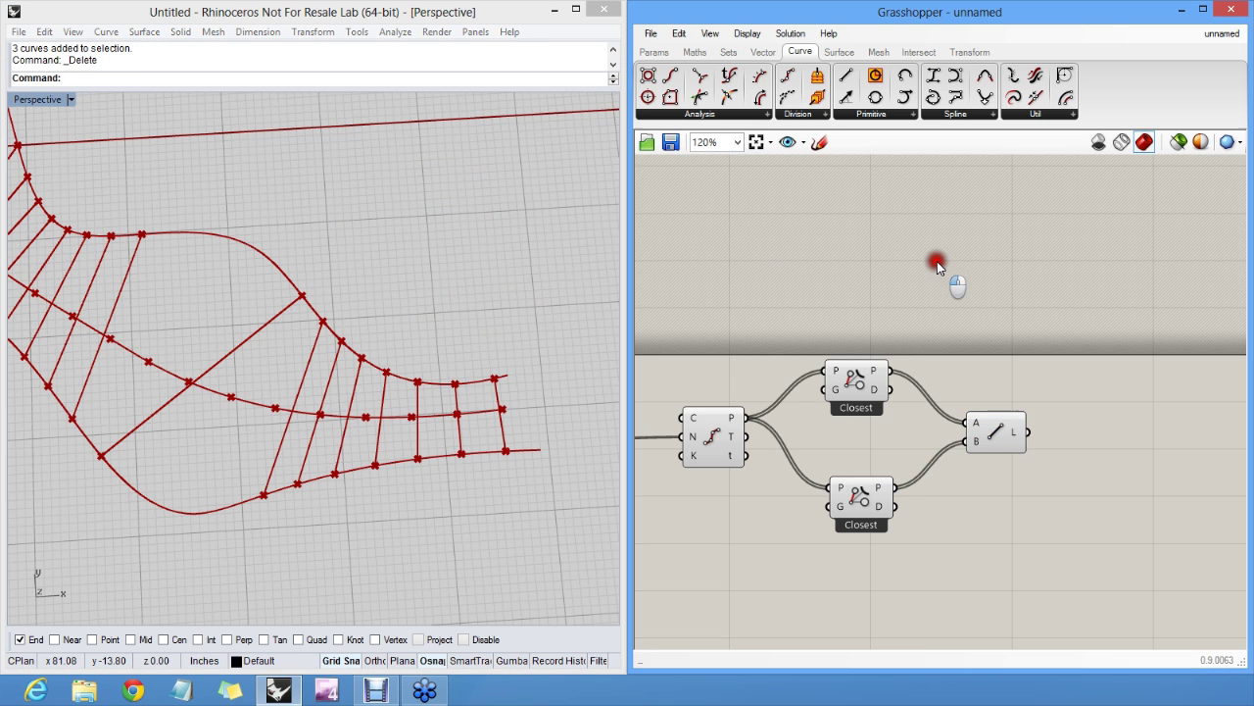
Add an Arc 3Pt component and place it just above the Line component, shifting Line down to make room.
right_click_drag(937, 261, 894, 268)
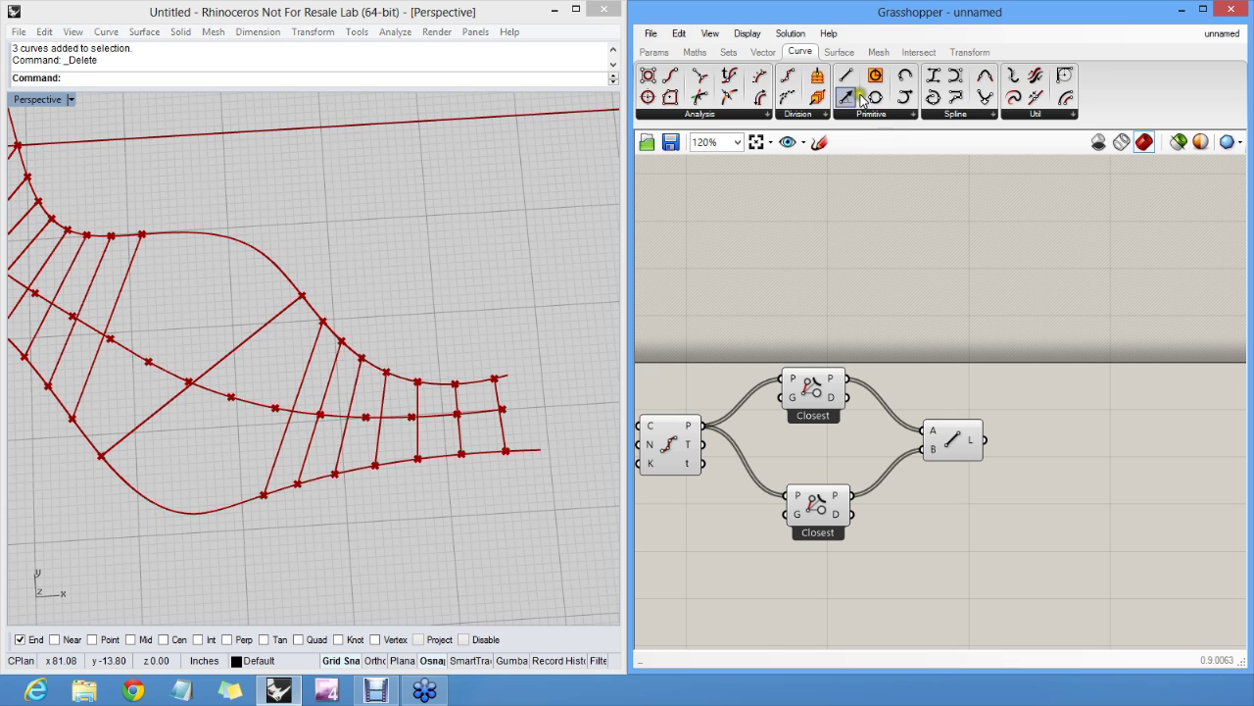
left_click(876, 114)
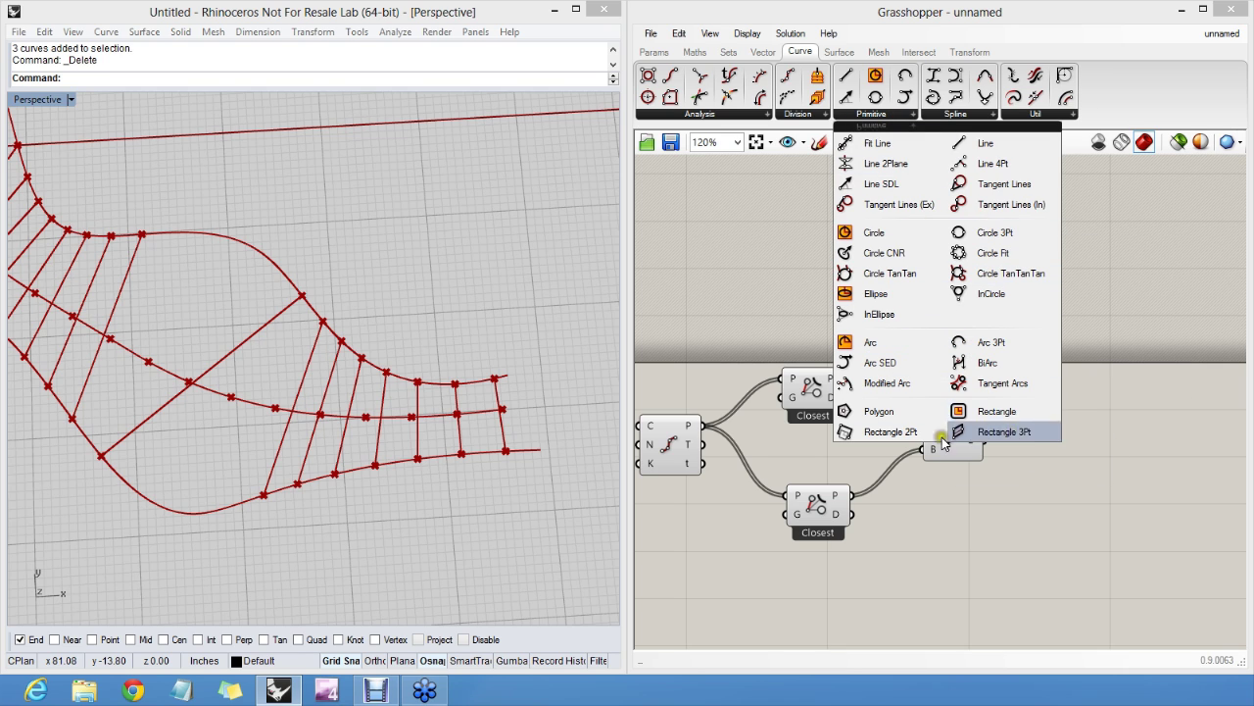
left_click(986, 412)
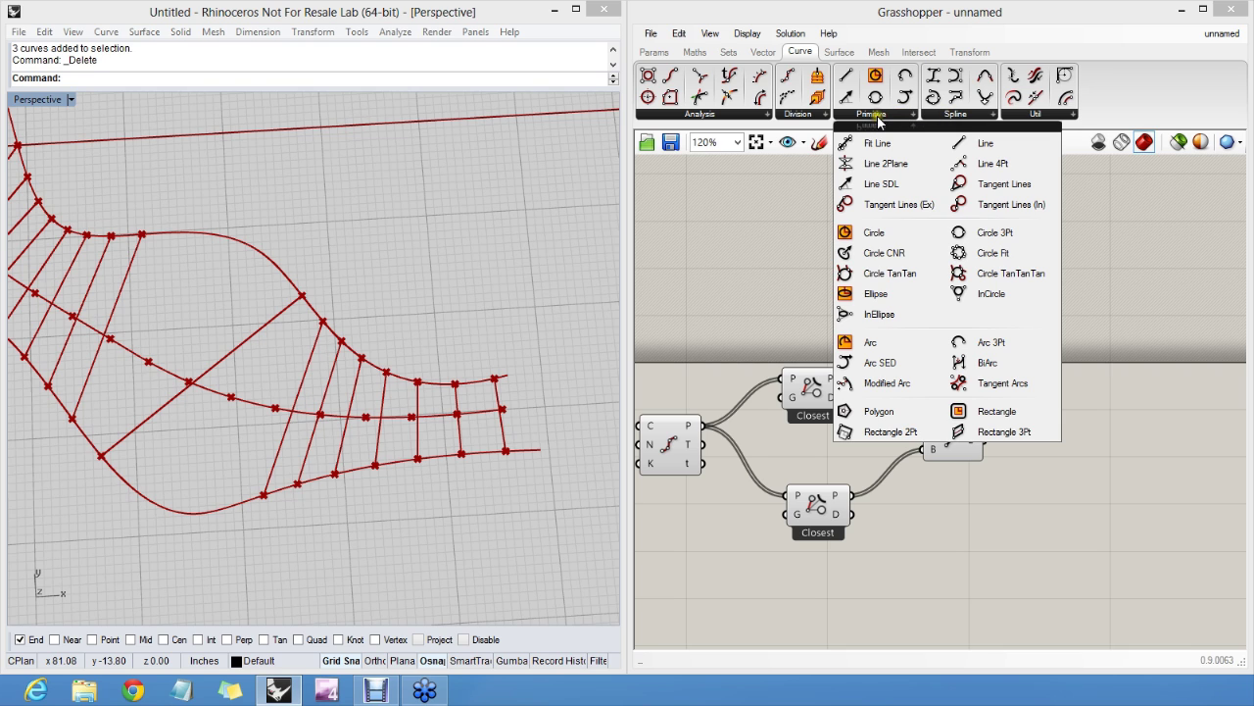
left_click(951, 115)
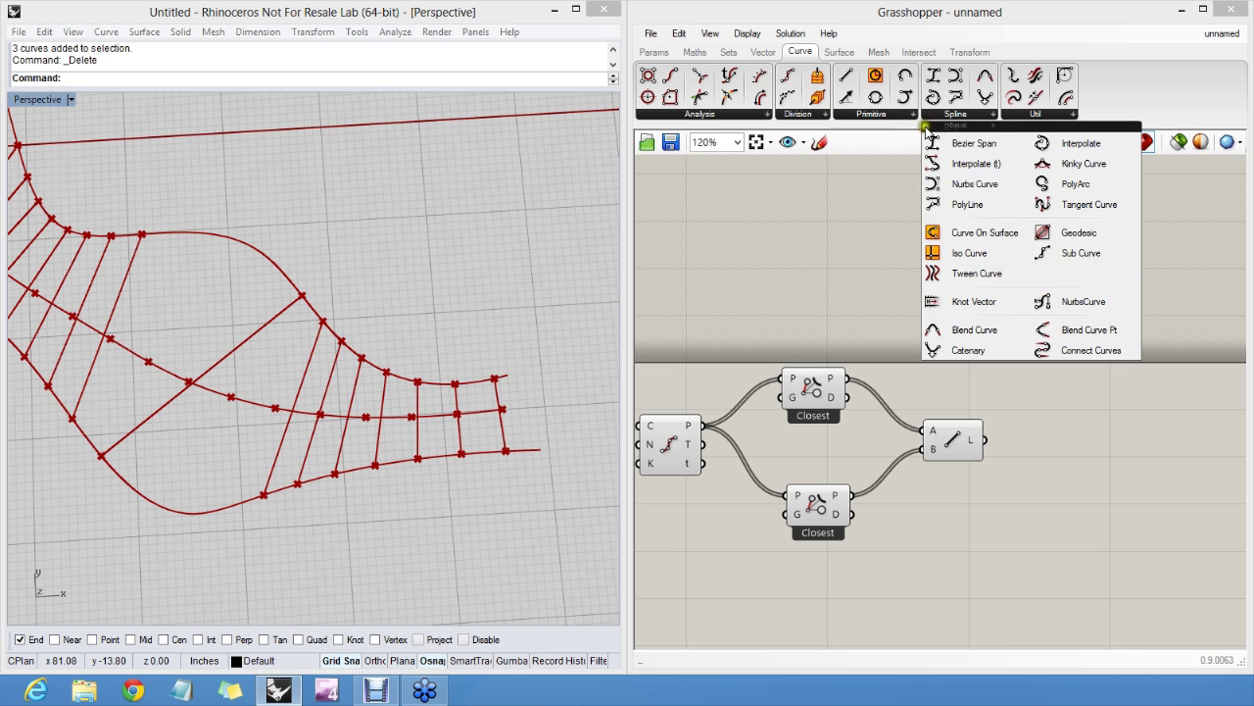
left_click(876, 116)
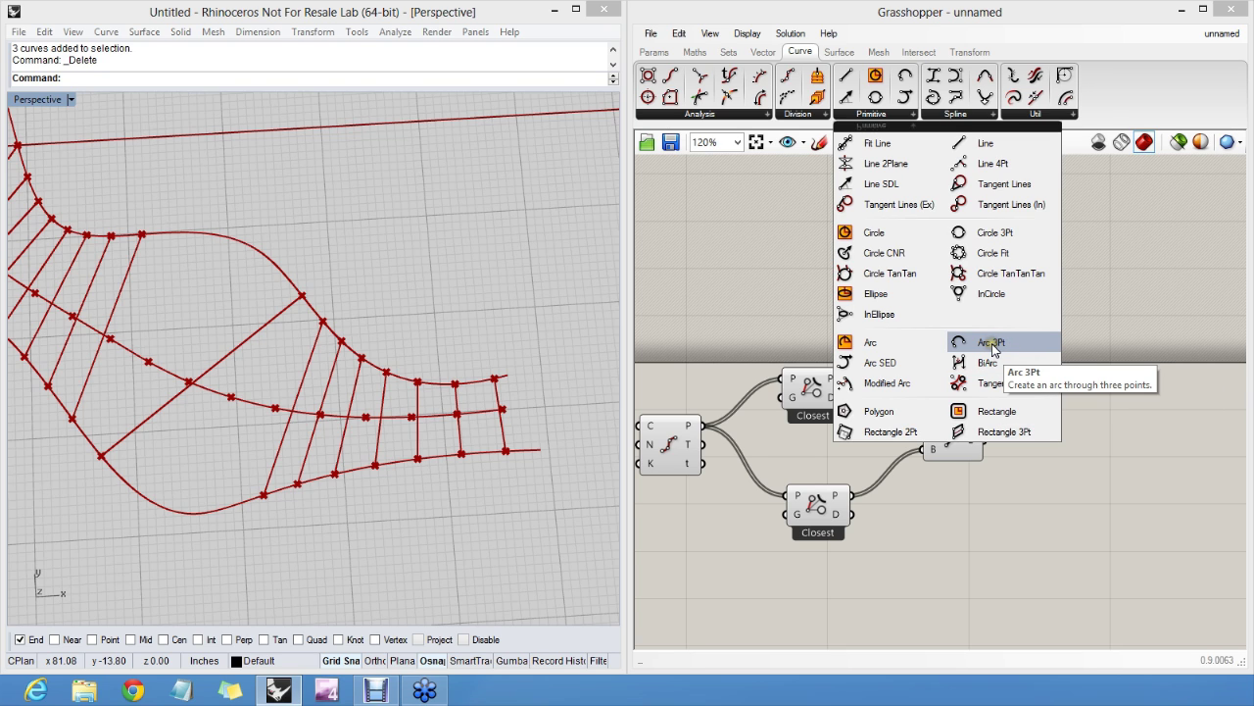
left_click_drag(995, 345, 976, 354)
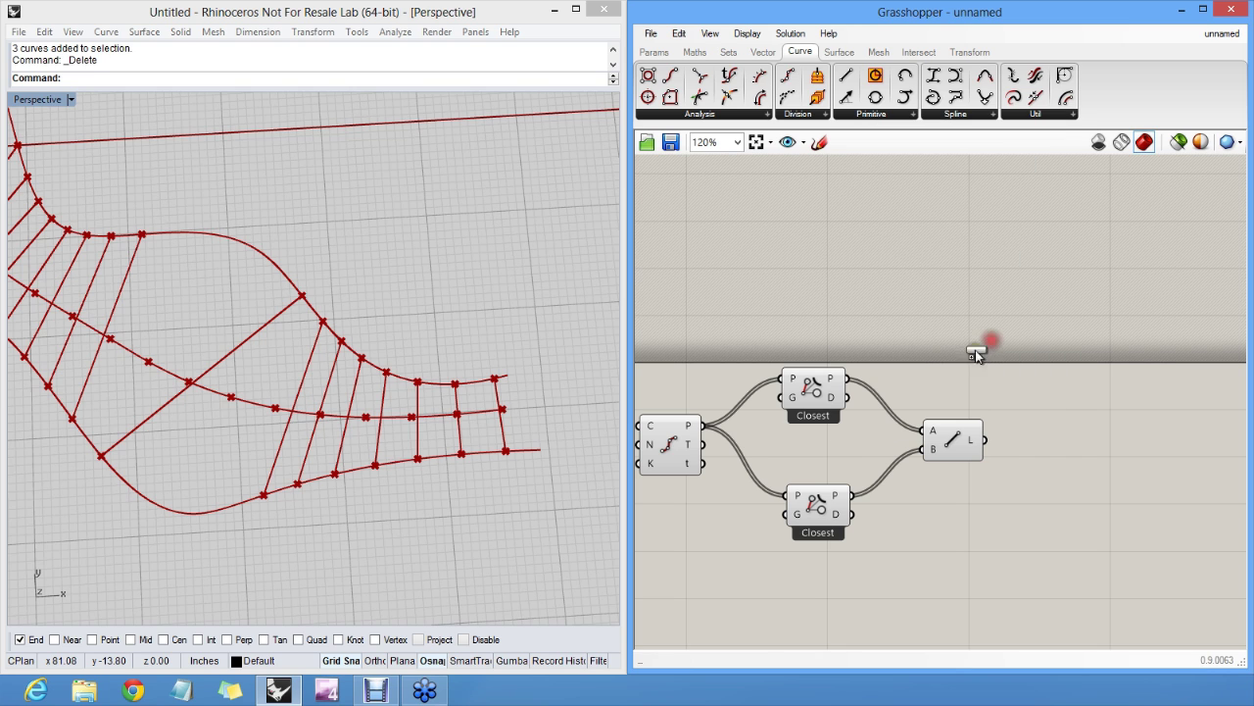
left_click_drag(949, 444, 972, 480)
left_click_drag(960, 388, 971, 416)
left_click(962, 377)
Examine the point inputs A, B and C and the arc, plane and radius outputs of the Arc 3Pt component.
right_click_drag(965, 415, 969, 338)
scroll(966, 366, "up", 4)
scroll(968, 339, "down", 3)
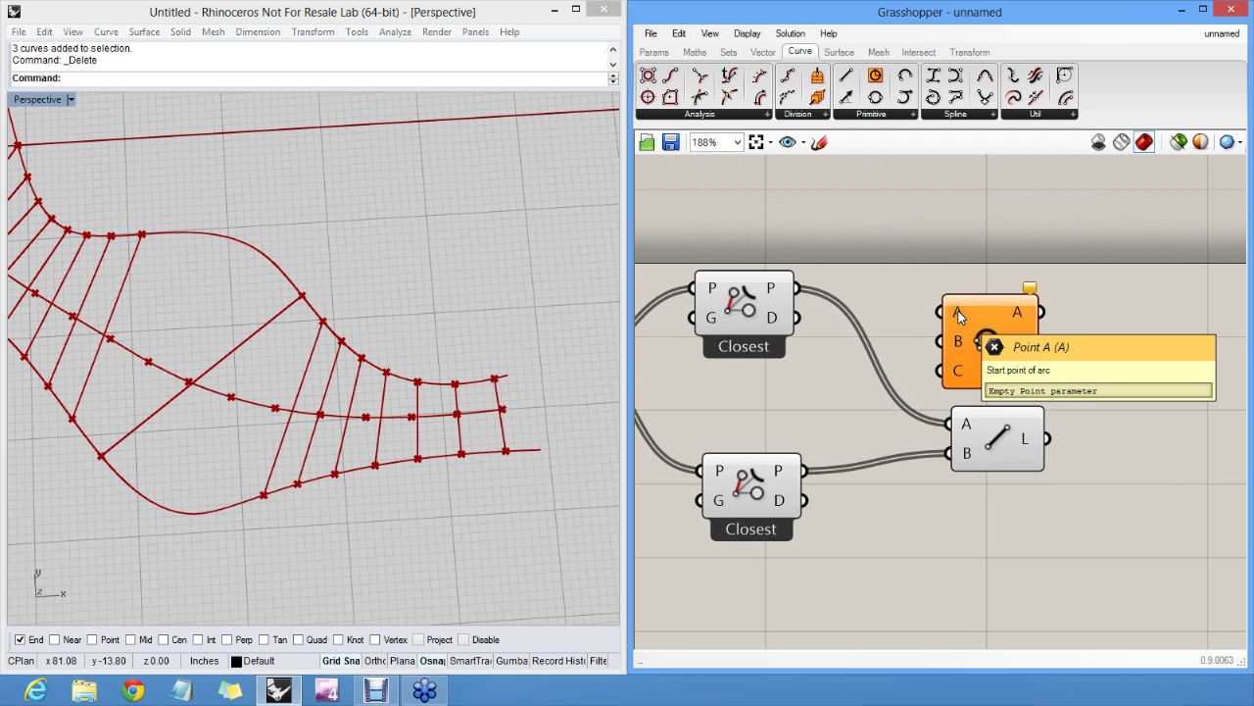
left_click(958, 362)
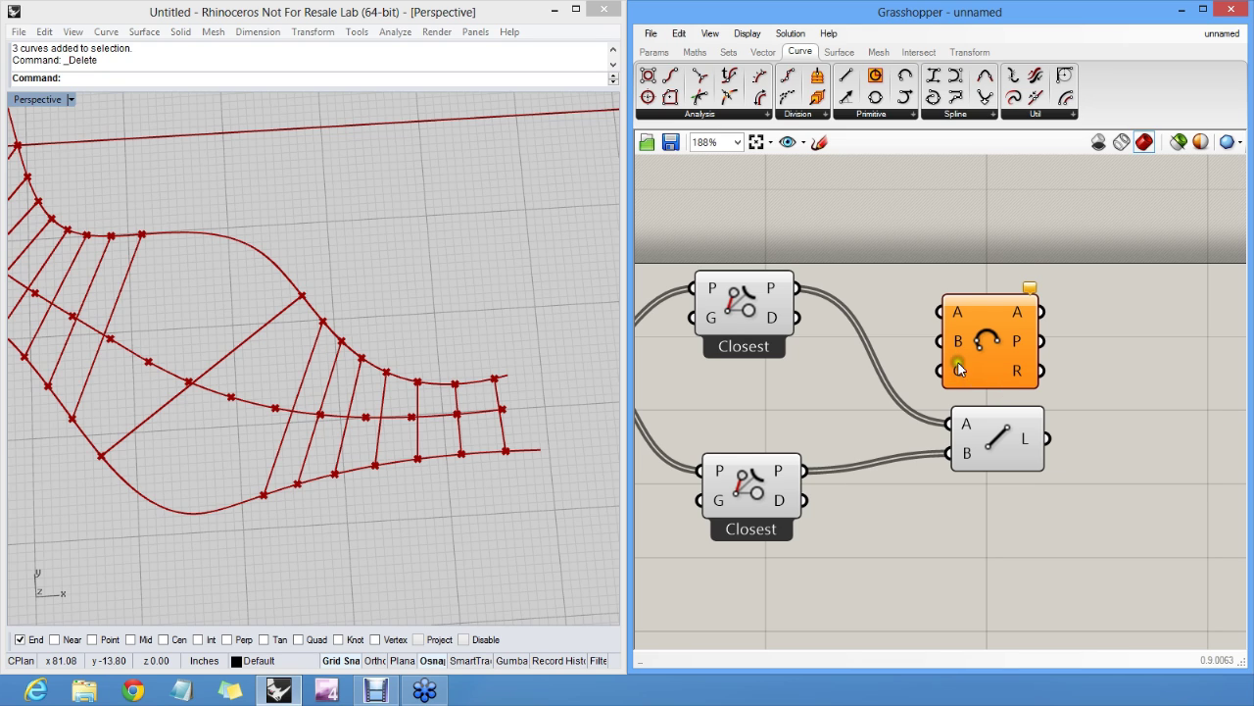
left_click(1017, 340)
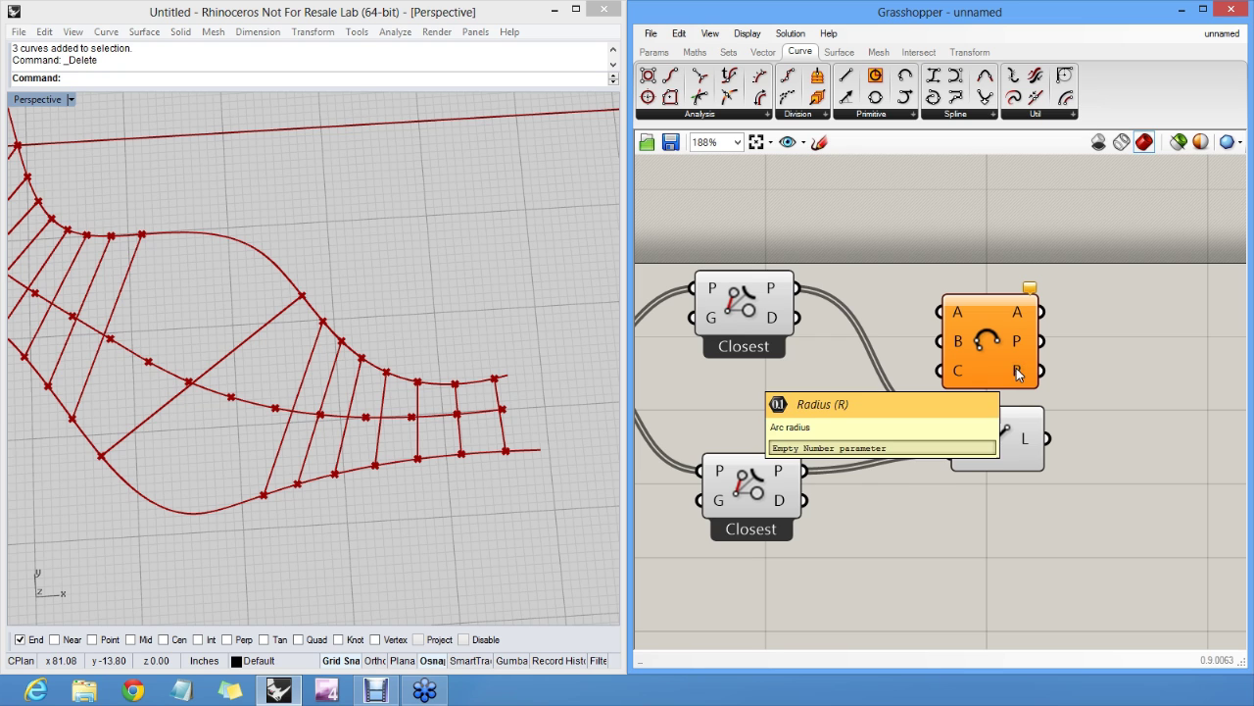
Wire the upper closest points into A, the middle curve's division points into B and the lower closest points into C of Arc 3Pt.
scroll(1022, 338, "up", 5)
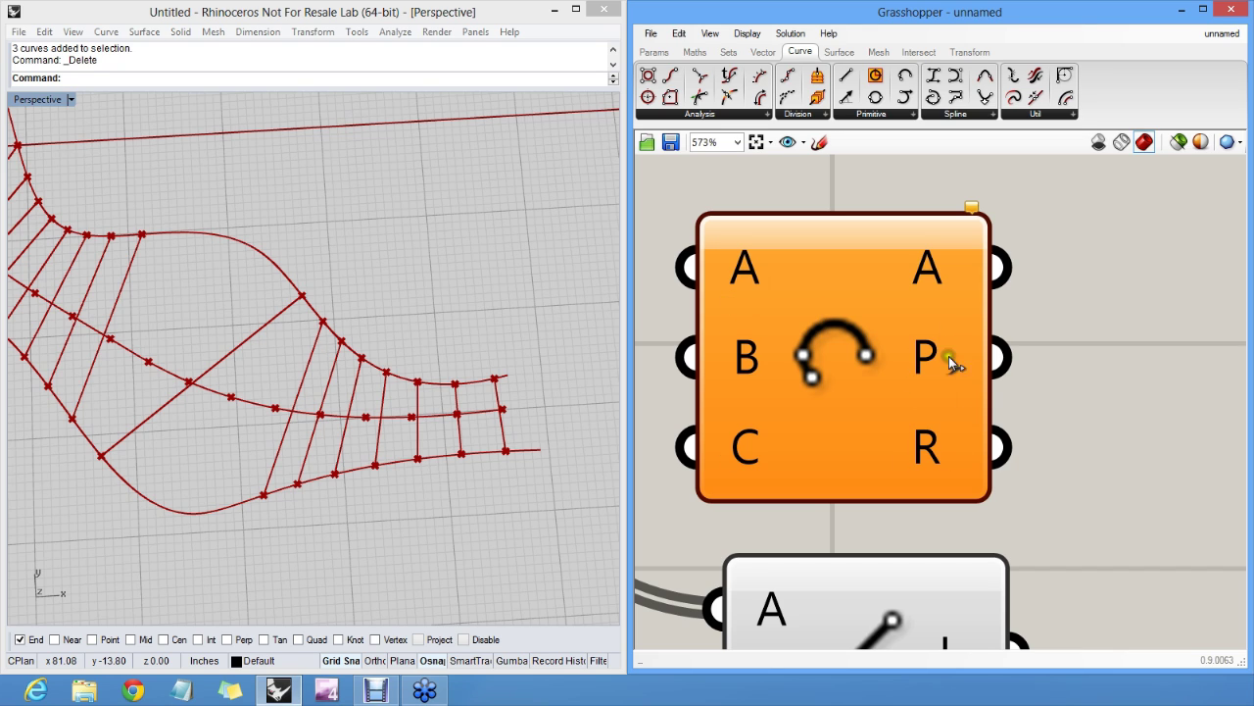
mouse_move(937, 277)
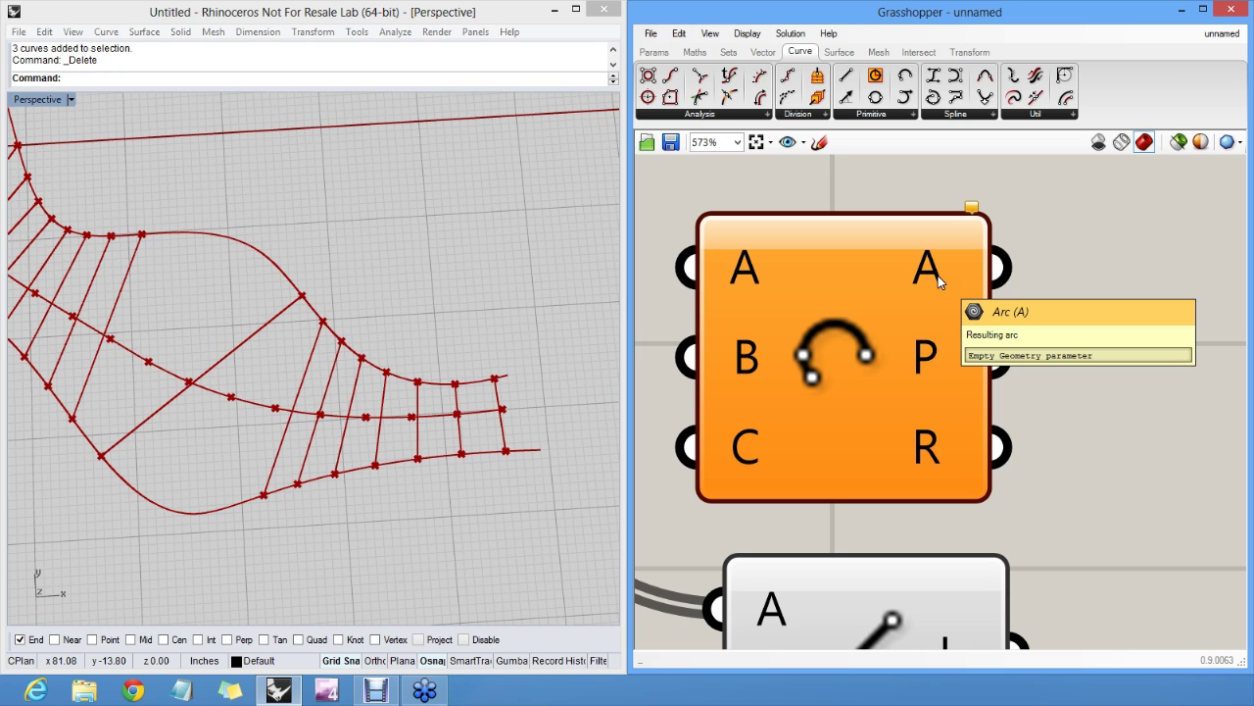
scroll(927, 327, "down", 2)
scroll(927, 328, "down", 2)
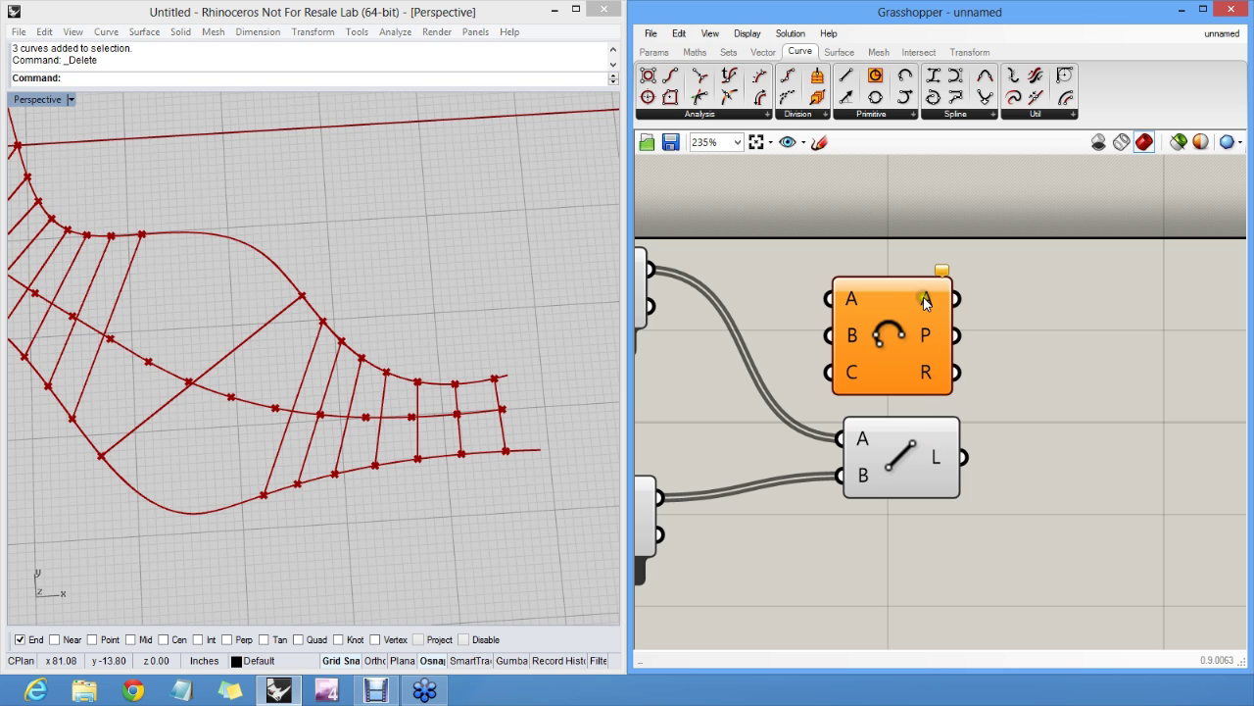
right_click_drag(881, 325, 1099, 313)
scroll(1046, 331, "down", 1)
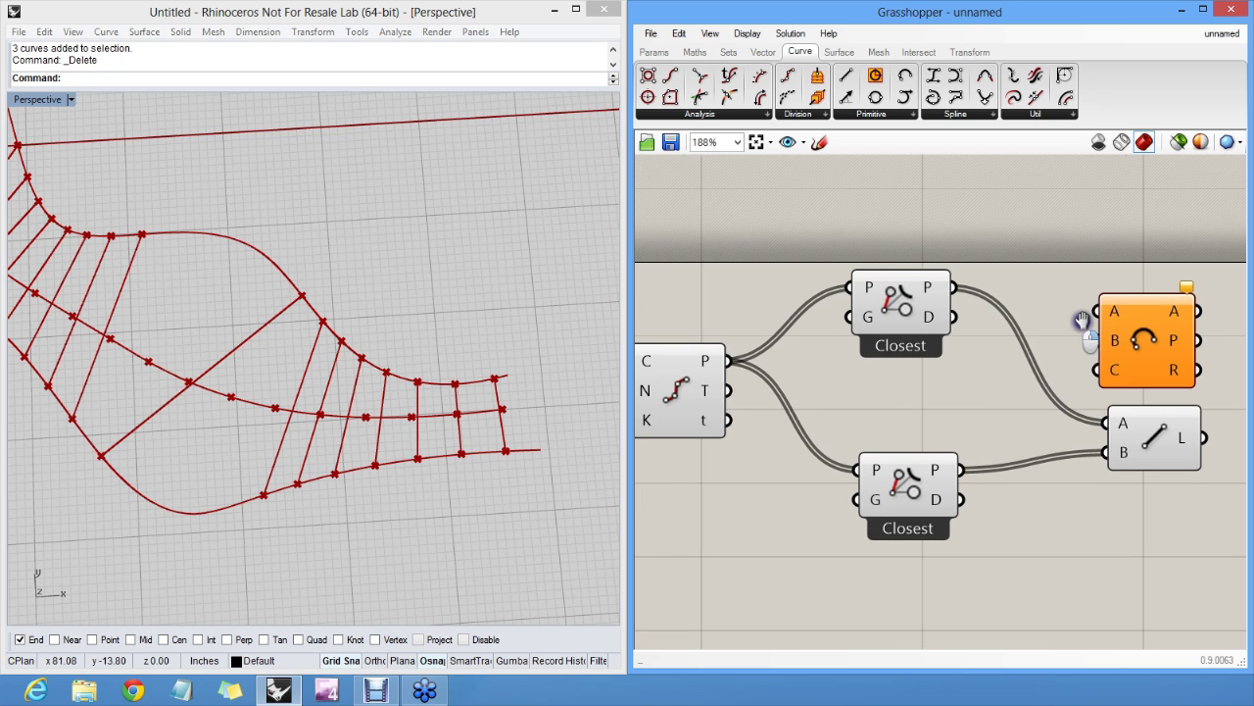
left_click_drag(1174, 421, 1172, 416)
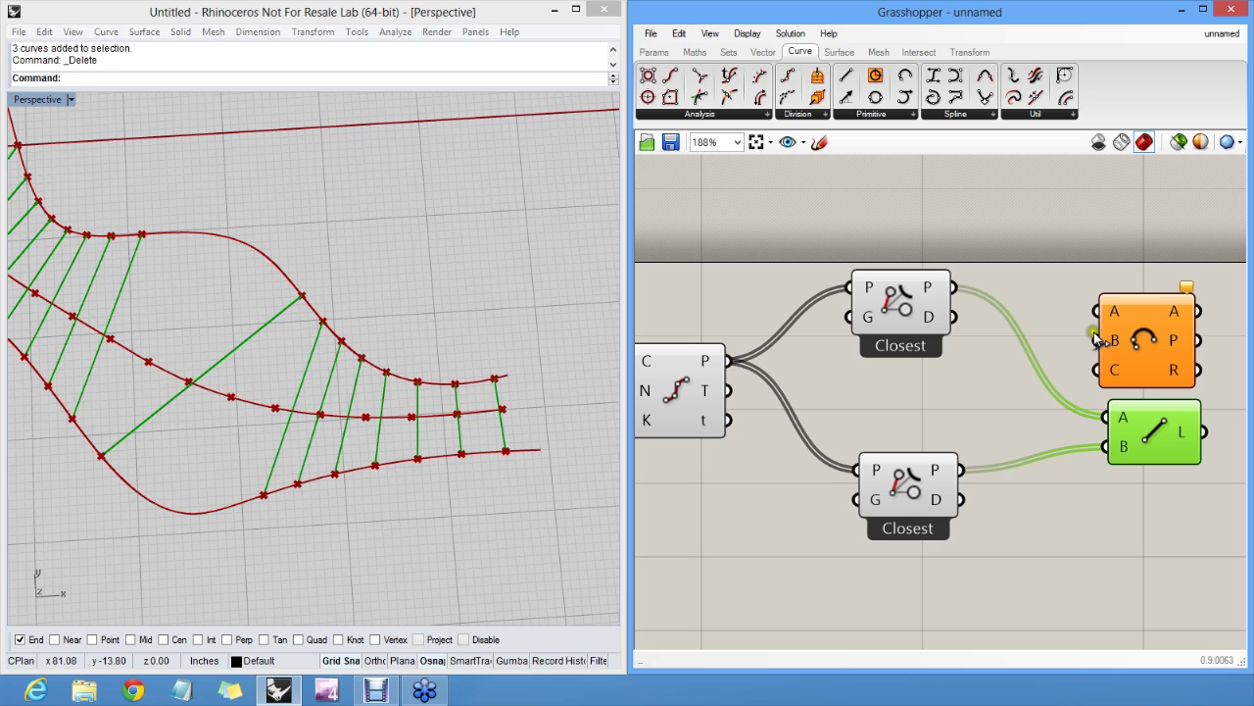
left_click_drag(1095, 310, 970, 302)
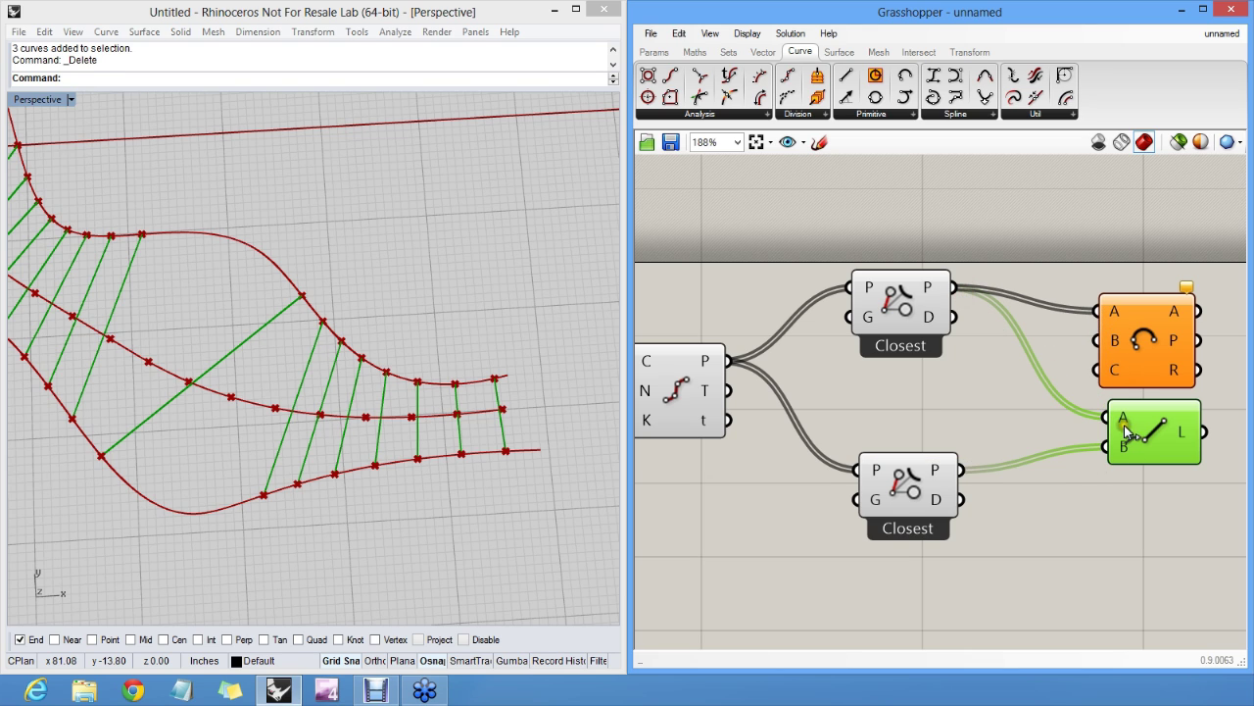
left_click_drag(1095, 370, 968, 475)
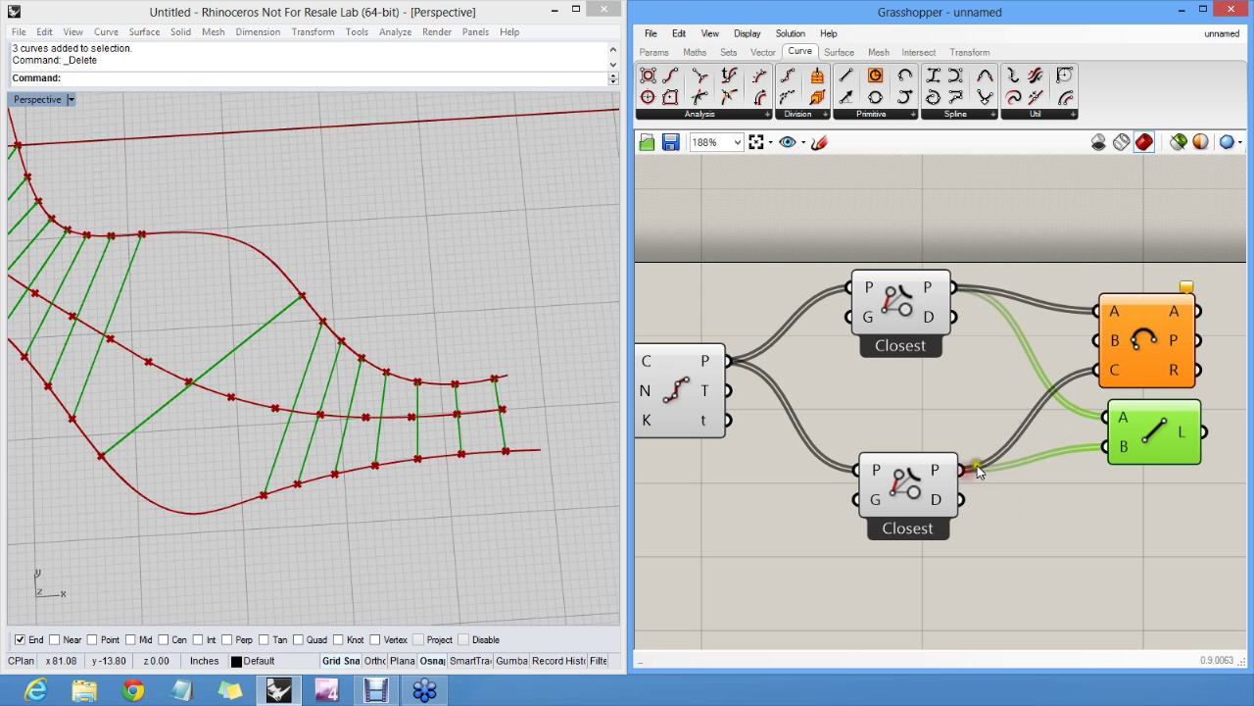
left_click(684, 413)
left_click_drag(733, 366, 1096, 340)
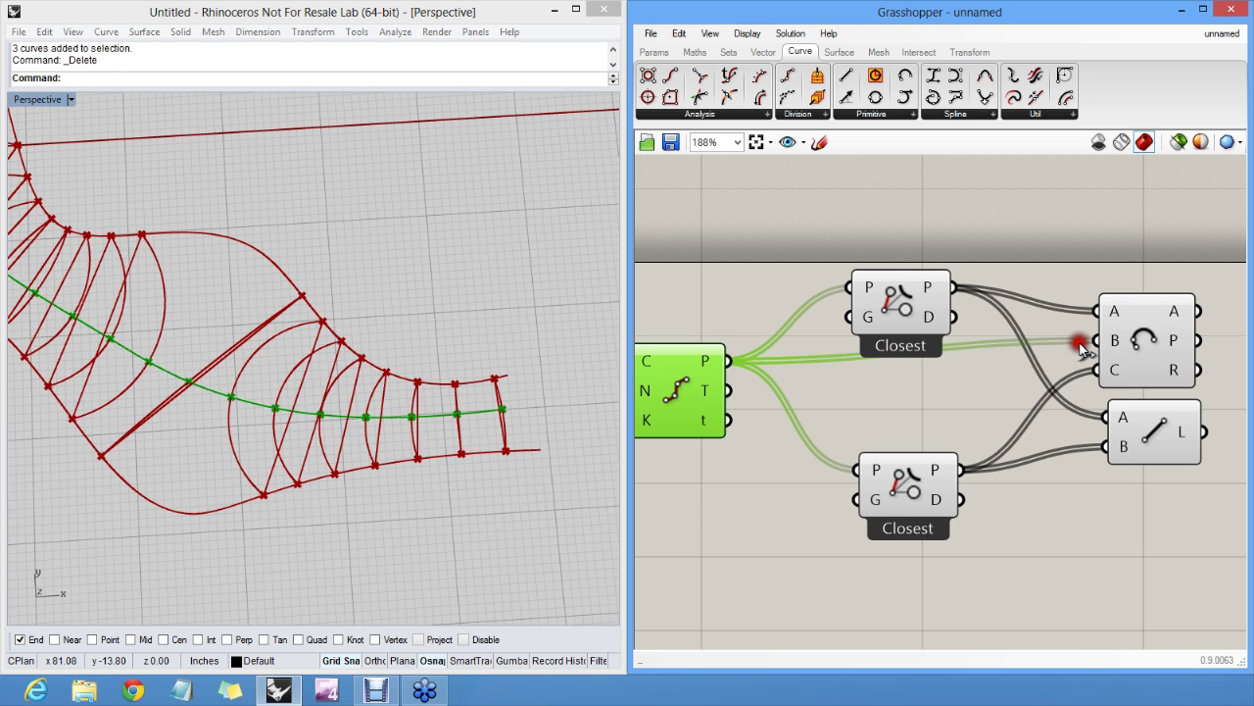
Delete the Line component, place Arc 3Pt midway beside the two Curve Closest Point components and nudge the lower one up.
left_click(1154, 425)
key("Delete")
left_click(1140, 336)
left_click_drag(1139, 336, 1069, 391)
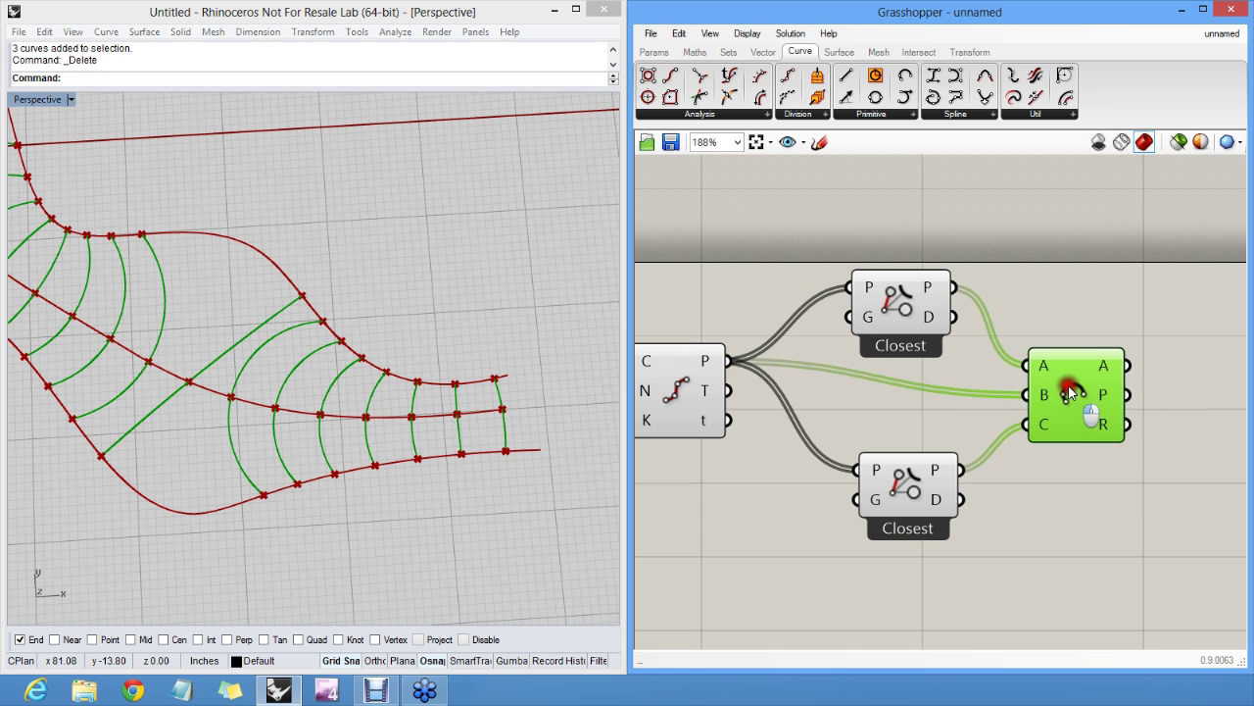
left_click_drag(904, 457, 907, 434)
Raise the division Count slider to 65 and inspect the denser arcs at the curves' bulges.
right_click_drag(845, 419, 986, 438)
scroll(986, 438, "down", 3)
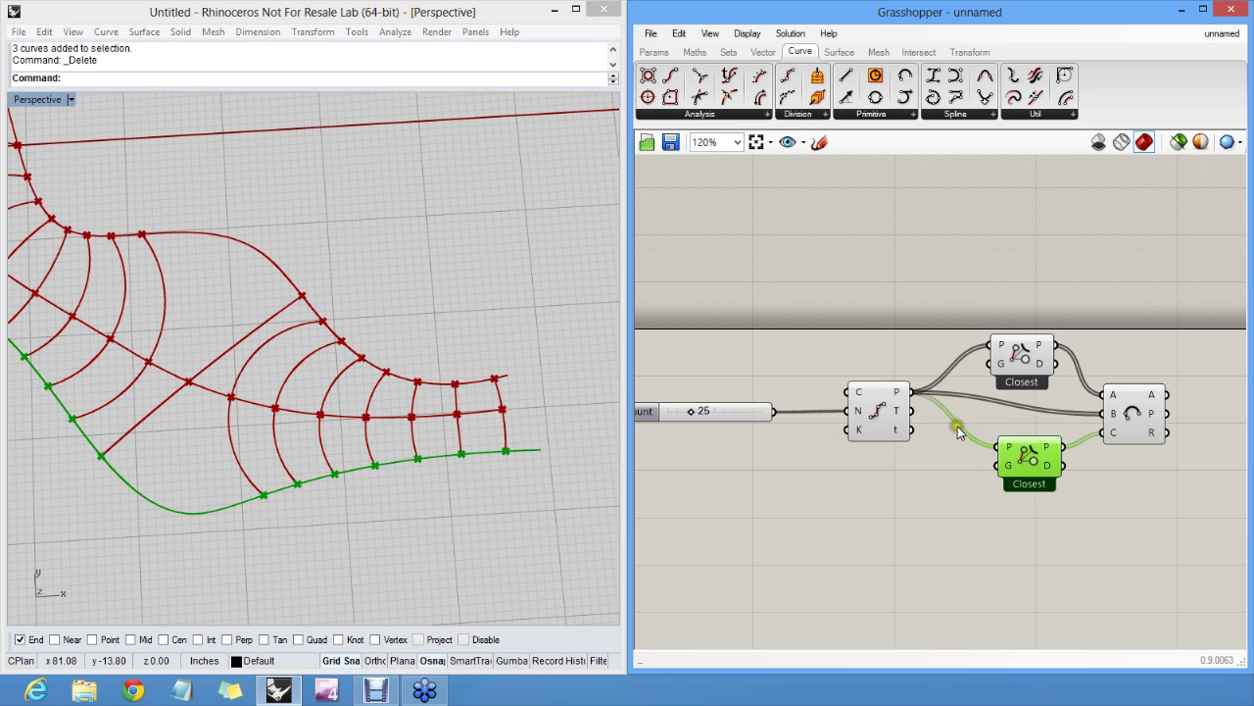
right_click_drag(272, 404, 428, 411)
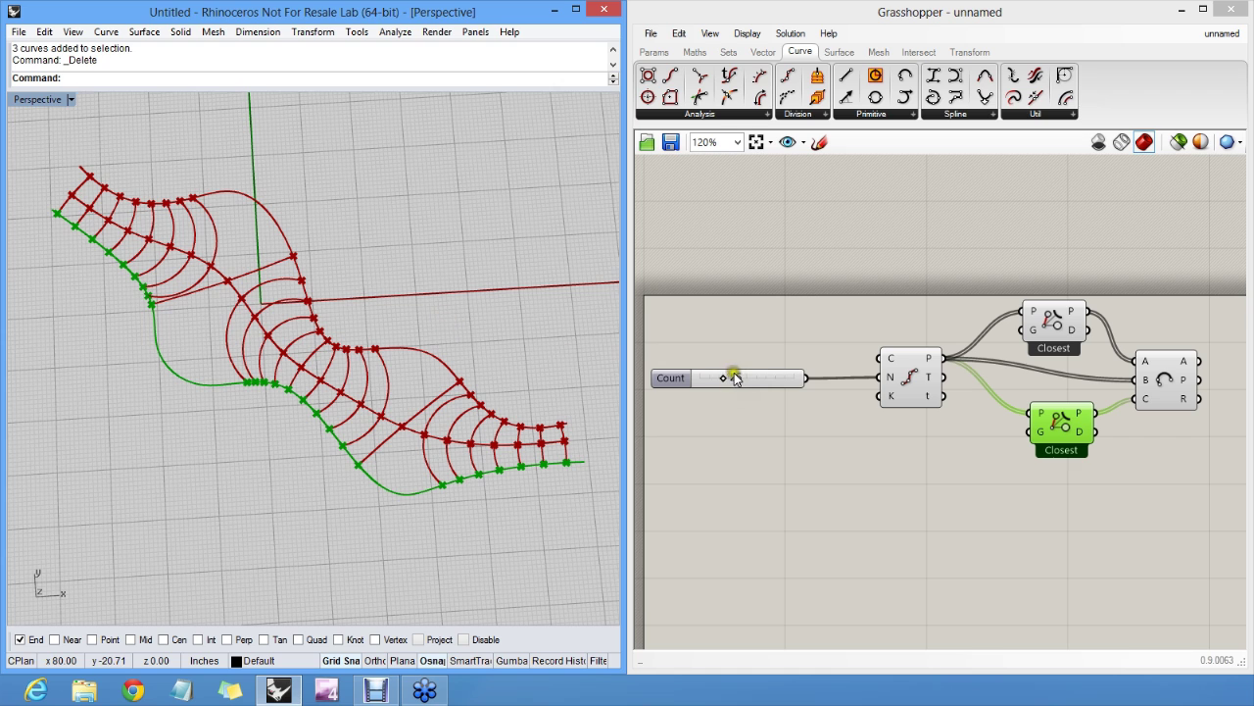
left_click_drag(726, 378, 763, 382)
scroll(776, 383, "down", 1)
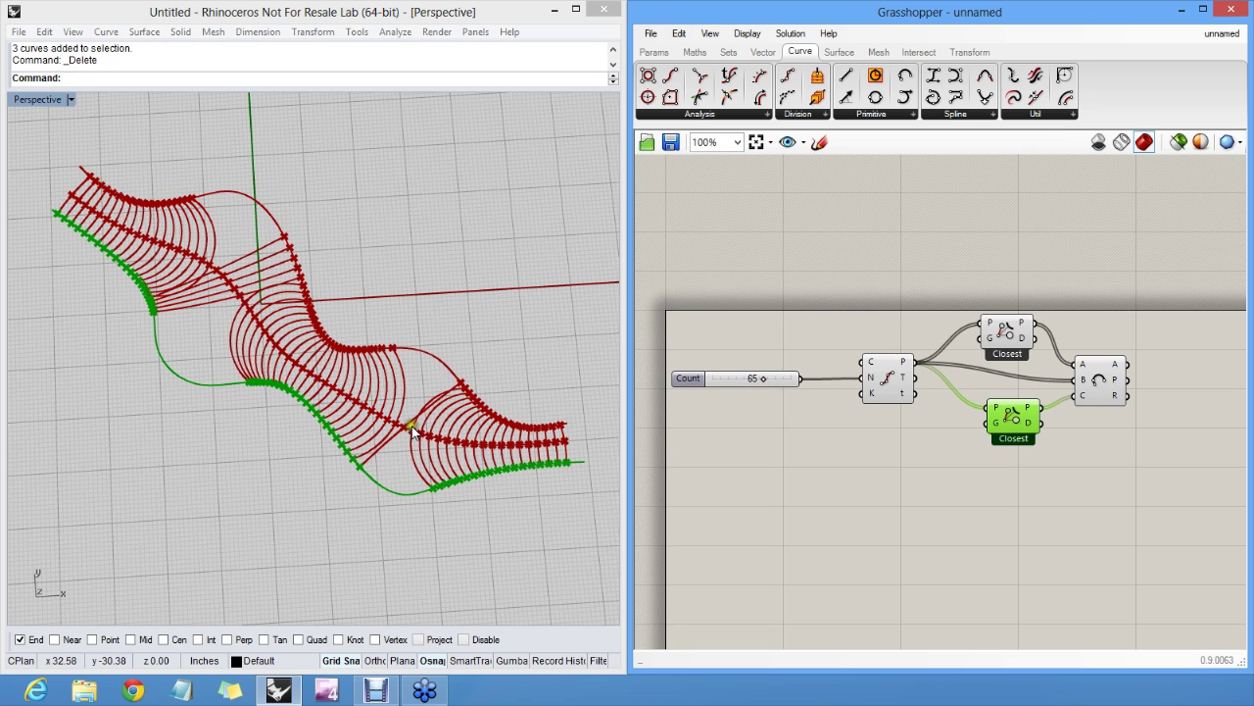
scroll(419, 413, "up", 6)
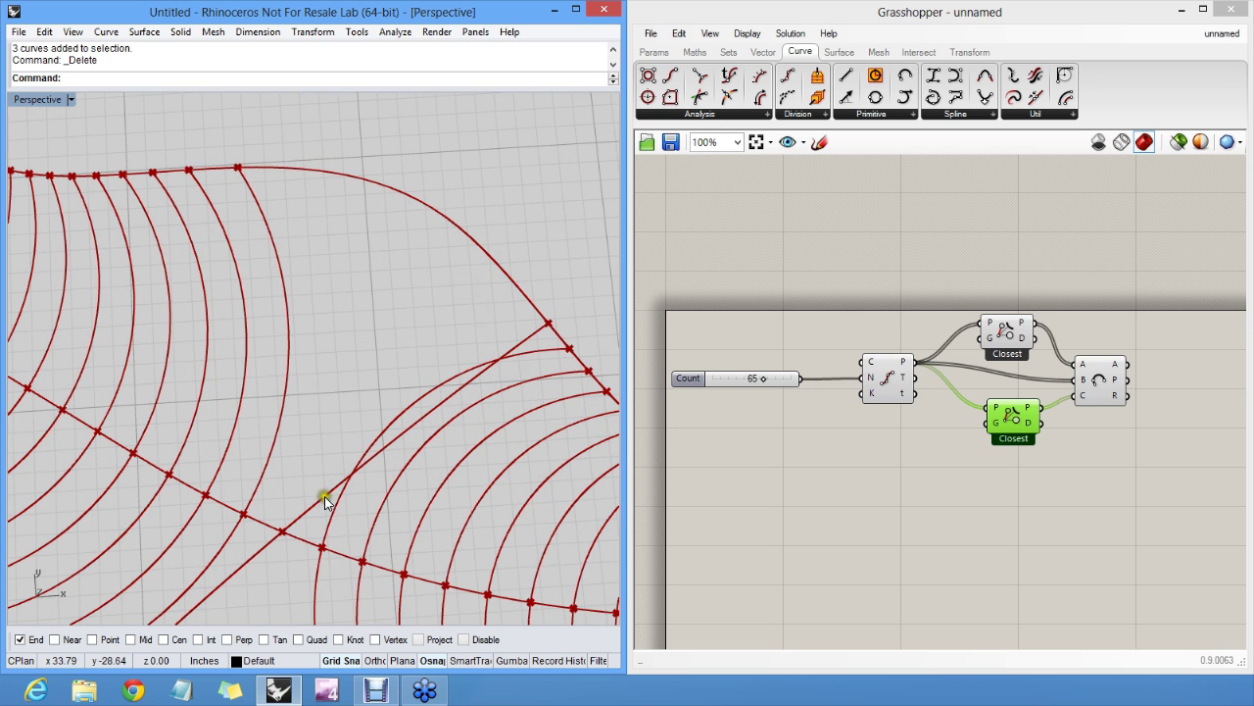
Turn on the upper curve's control points in Rhino and pull its two bulges and the point between them toward the middle curve.
right_click_drag(488, 329, 457, 413, "shift")
scroll(473, 417, "down", 8)
left_click(464, 395)
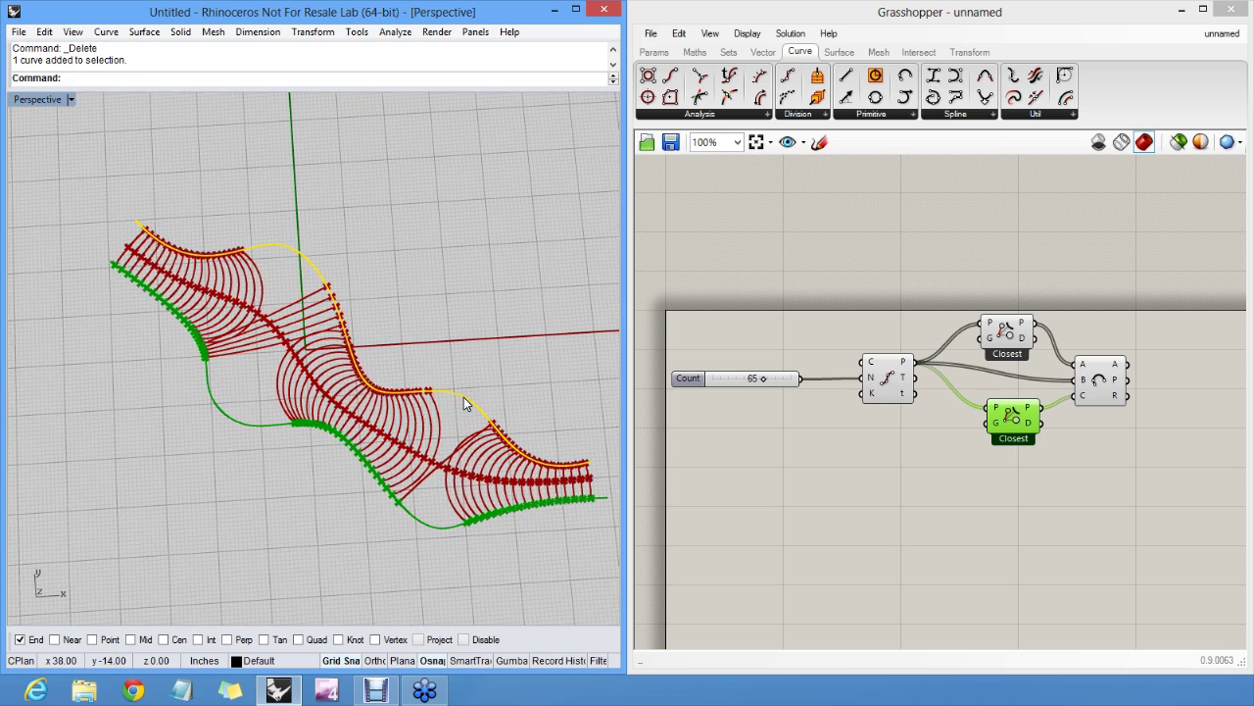
key("F10")
left_click_drag(484, 363, 474, 405)
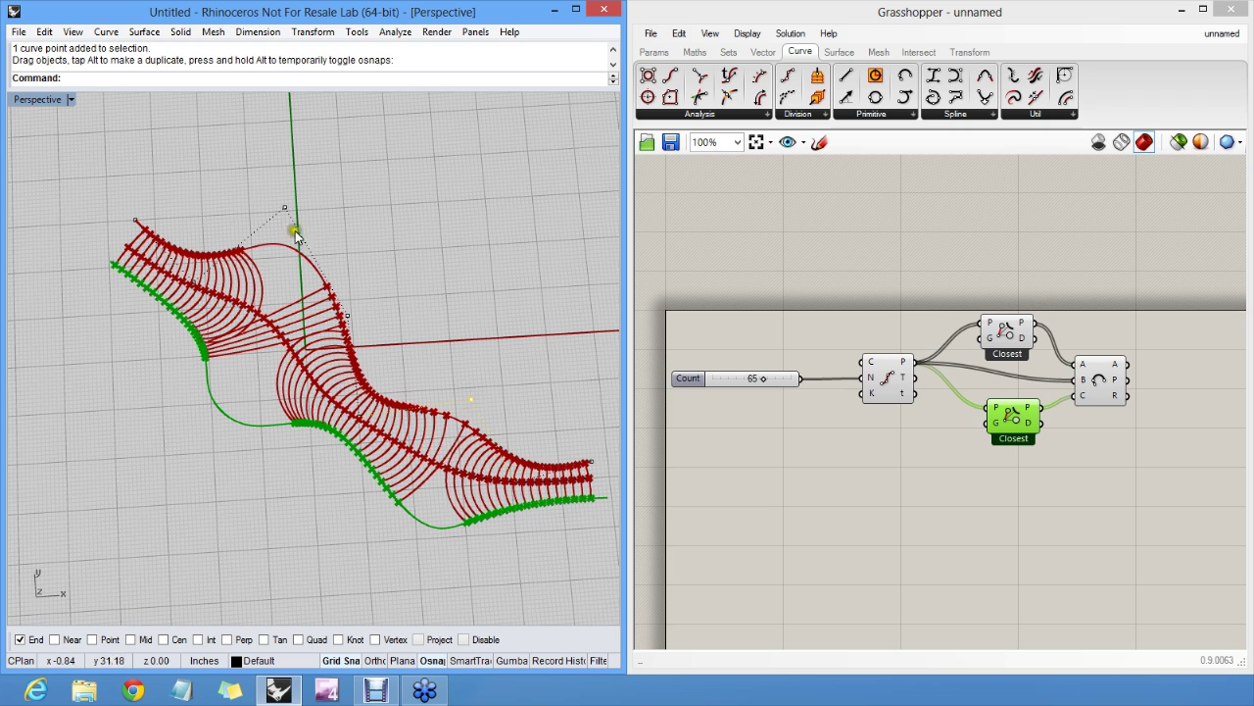
left_click_drag(285, 208, 282, 244)
left_click_drag(348, 316, 333, 314)
left_click_drag(284, 247, 293, 261)
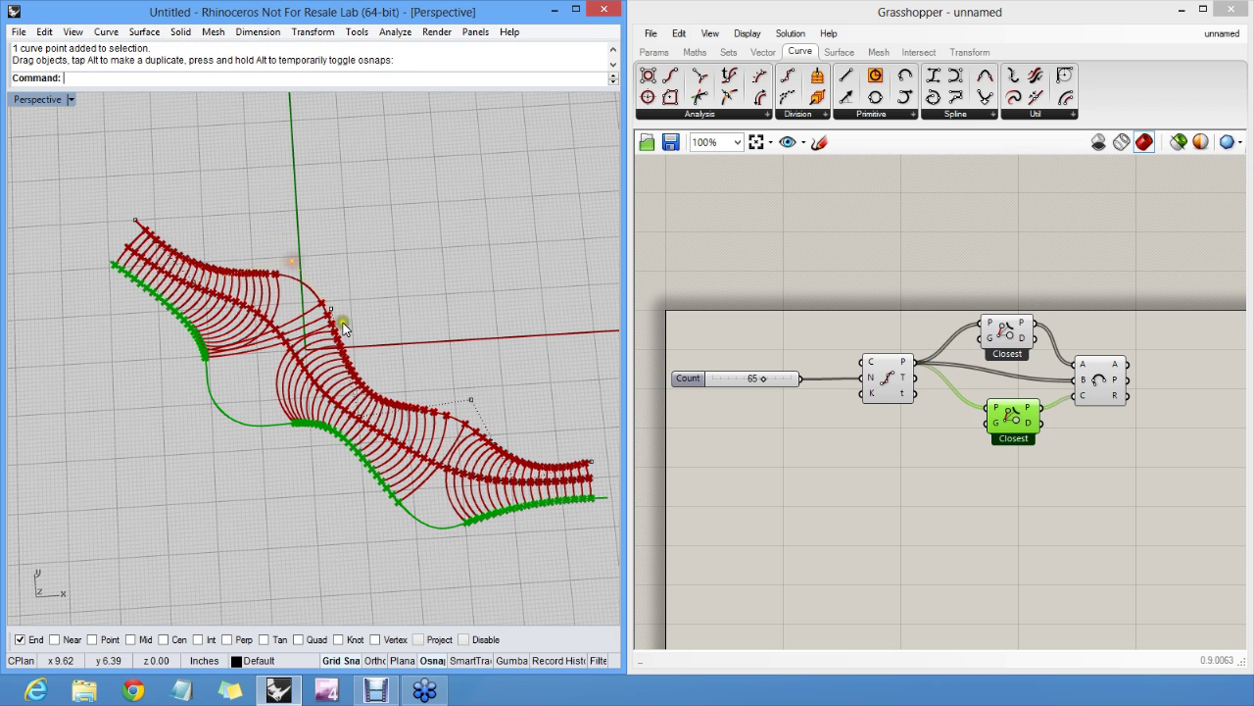
Turn on the lower curve's control points, pull both of its bulges toward the middle curve and end the point editing.
left_click(221, 409)
key("F10")
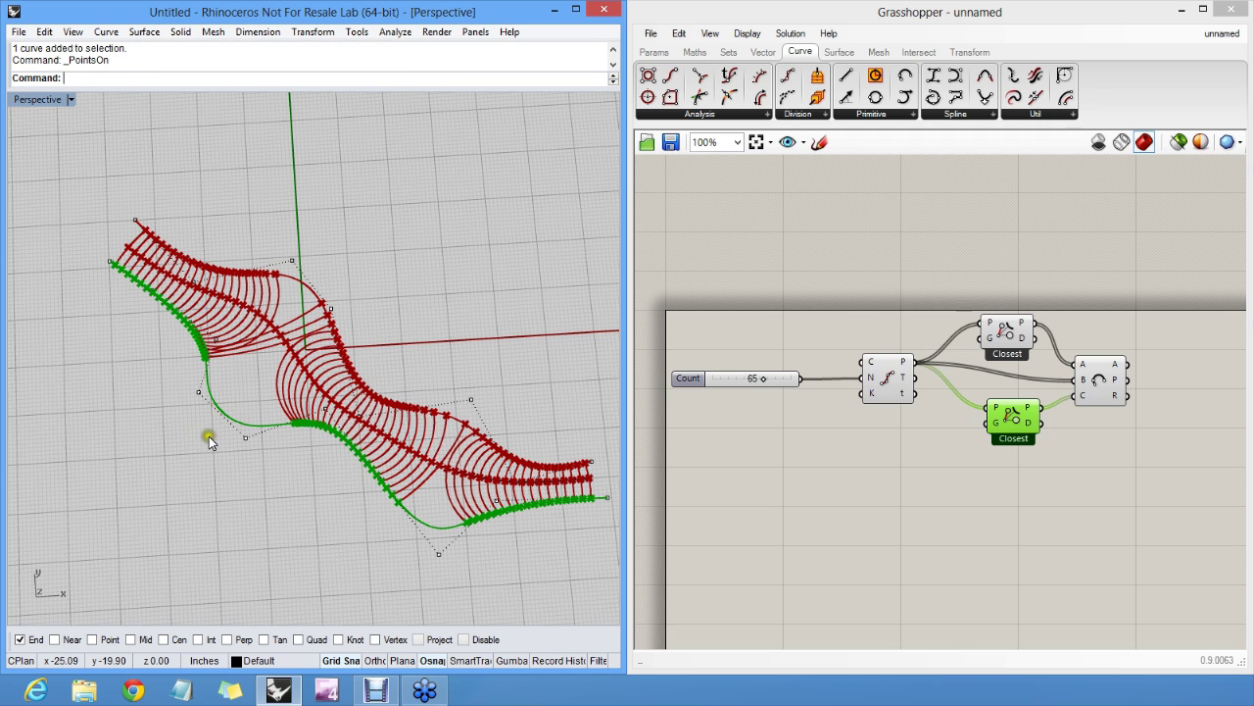
left_click_drag(245, 439, 268, 396)
left_click_drag(439, 555, 425, 521)
left_click(437, 309)
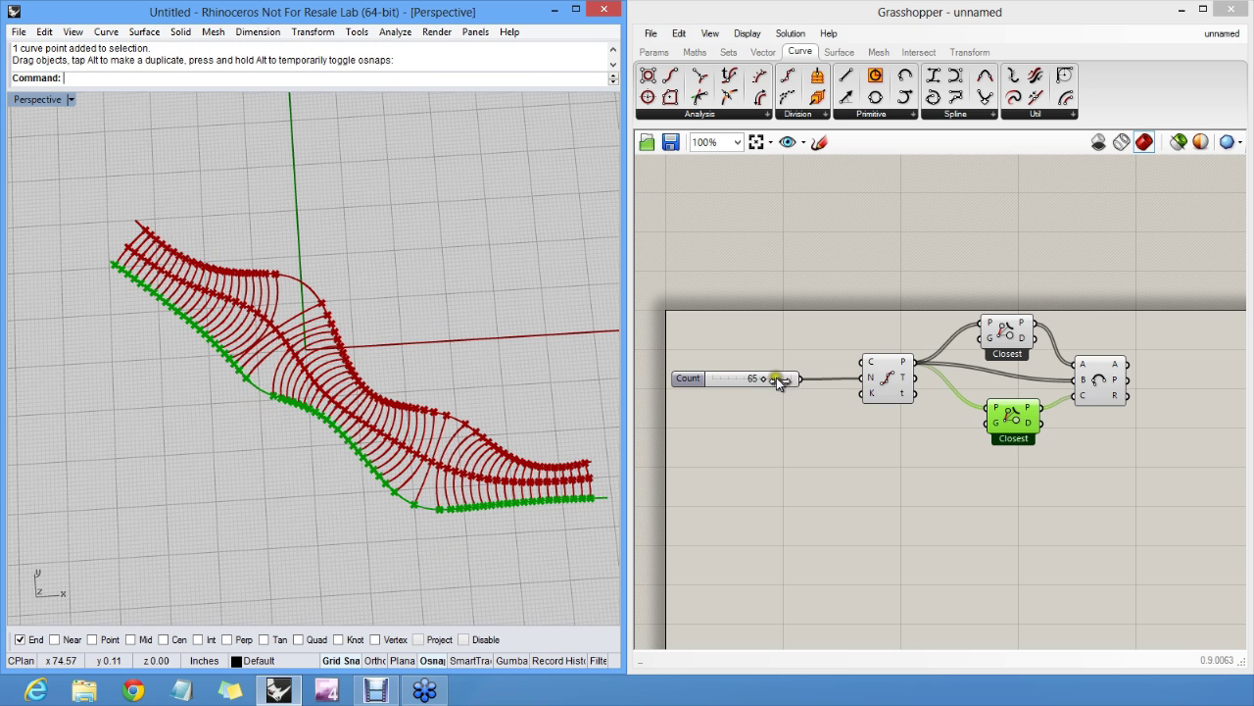
Reduce the division Count slider to 37 to space the arcs more widely.
left_click_drag(776, 378, 748, 379)
right_click_drag(480, 447, 433, 413, "shift")
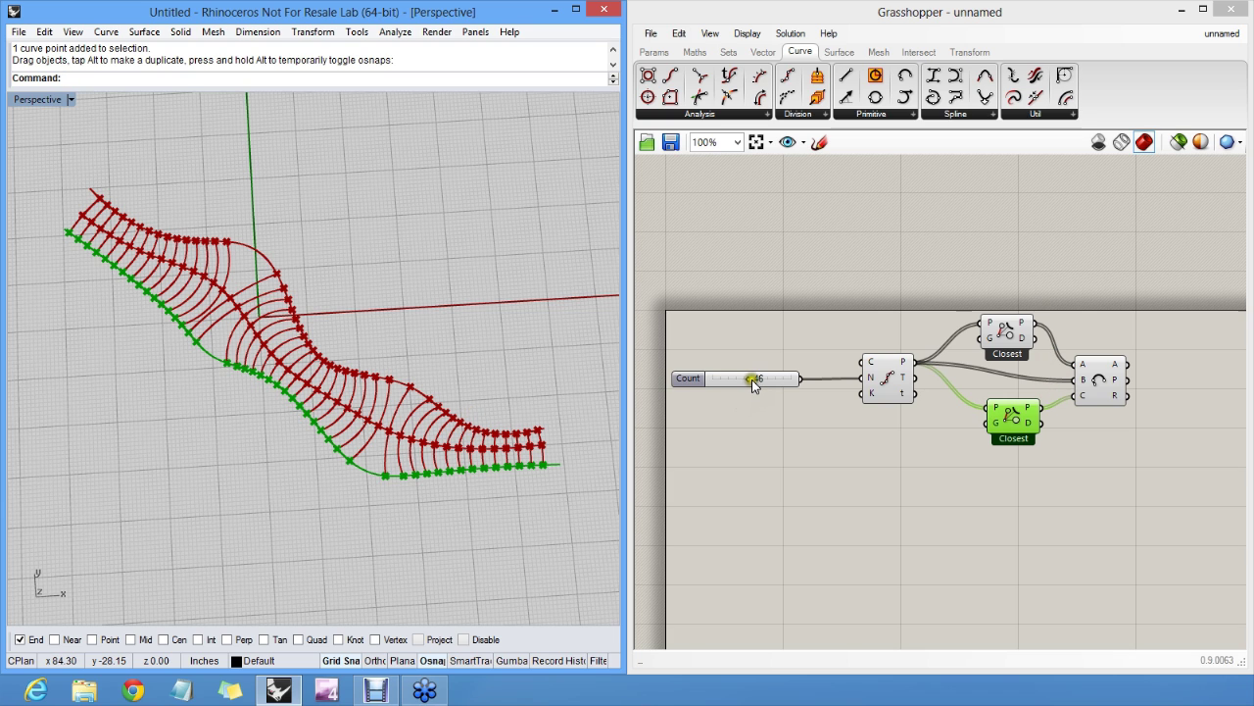
left_click_drag(752, 379, 742, 383)
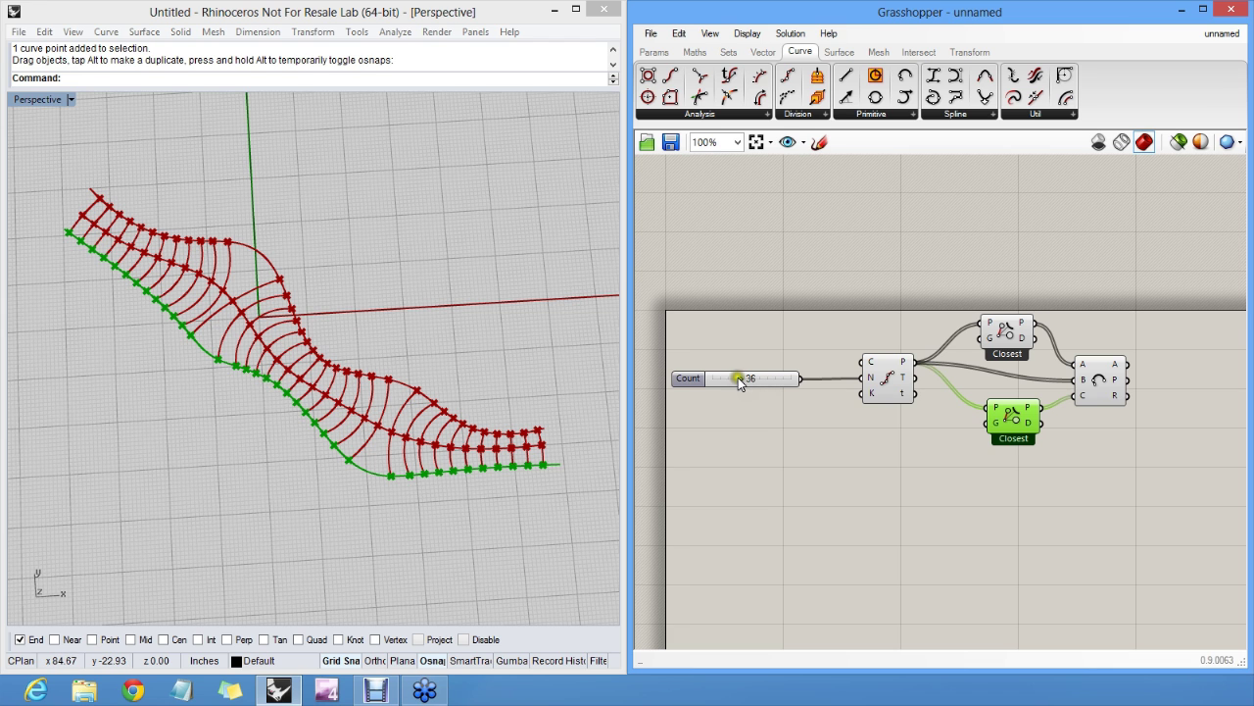
right_click_drag(738, 377, 758, 235, "ctrl")
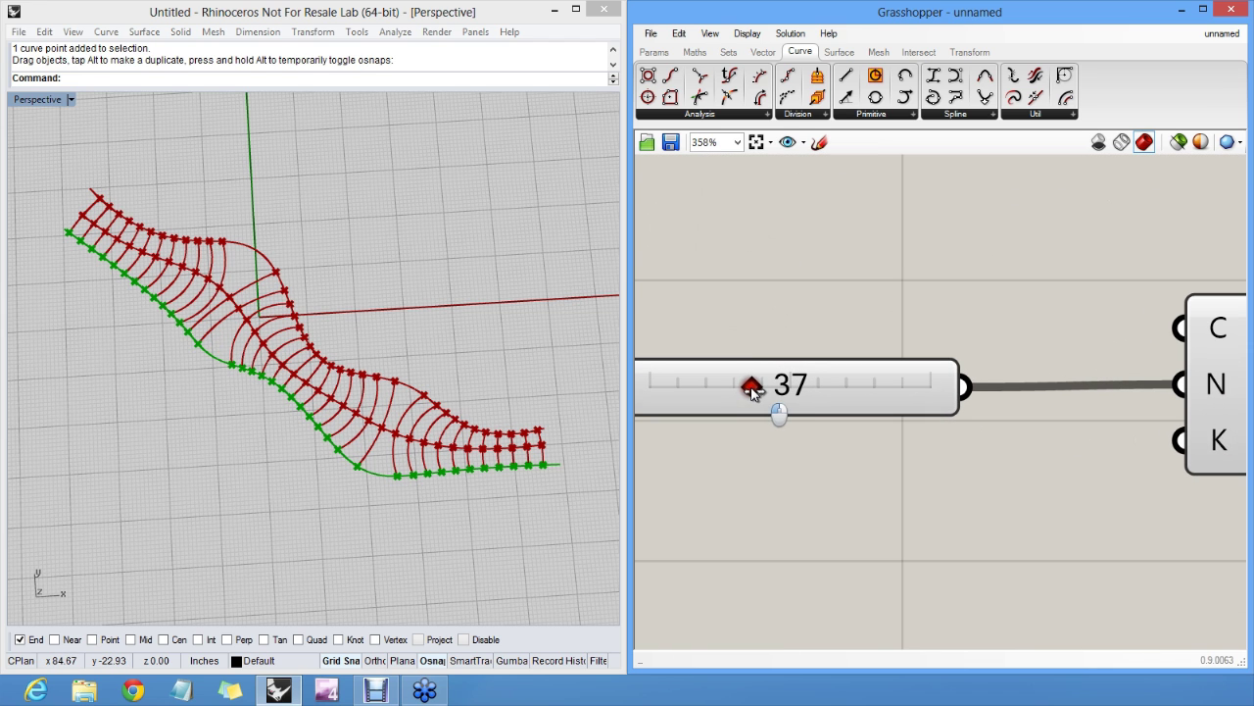